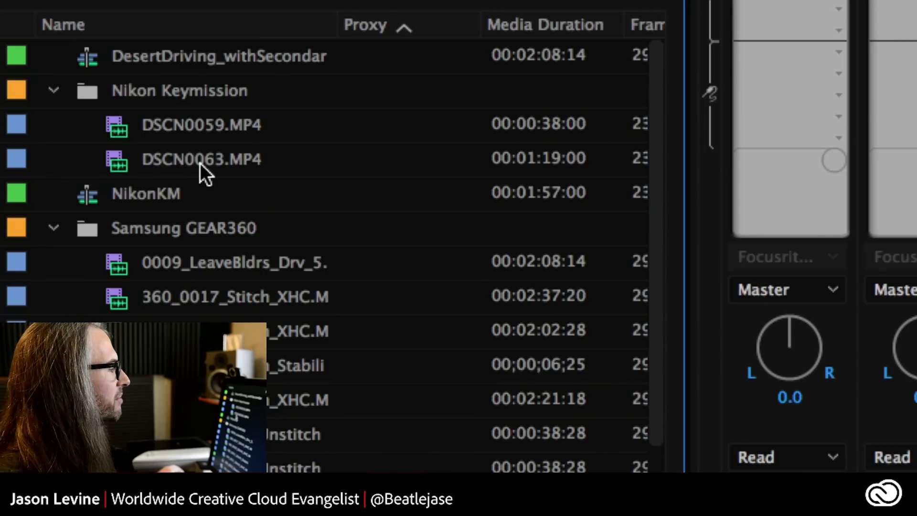
{"action": "mouse_move", "coordinate": [179, 161]}
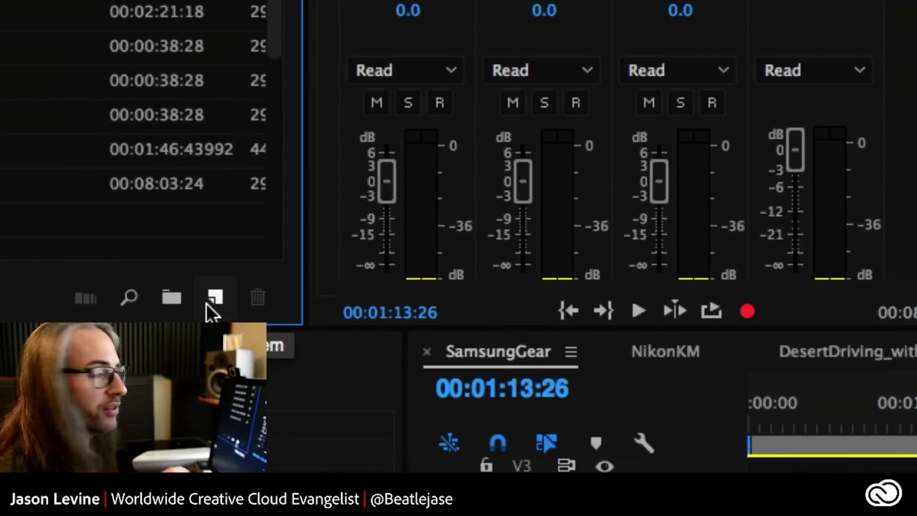
{"action": "left_click", "coordinate": [209, 292]}
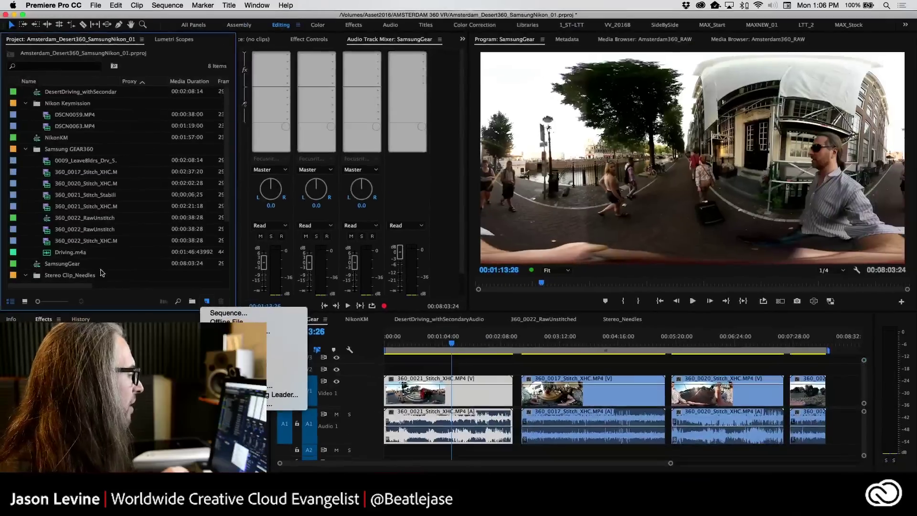
{"action": "key", "text": "Escape"}
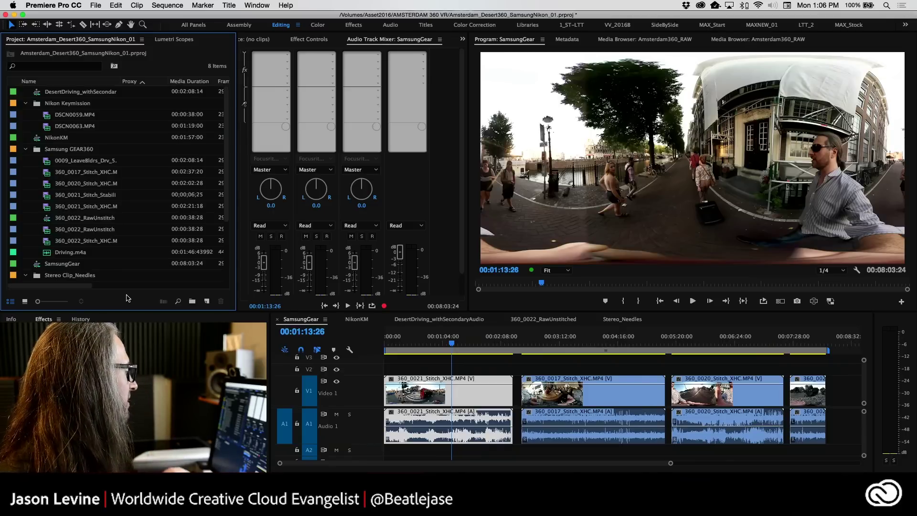
- Open the 0009_LeaveBldrs_Drv_5.mp4 clip in the Source monitor and scrub through its 360 footage, including at maximized panel size
{"action": "left_click", "coordinate": [48, 160]}
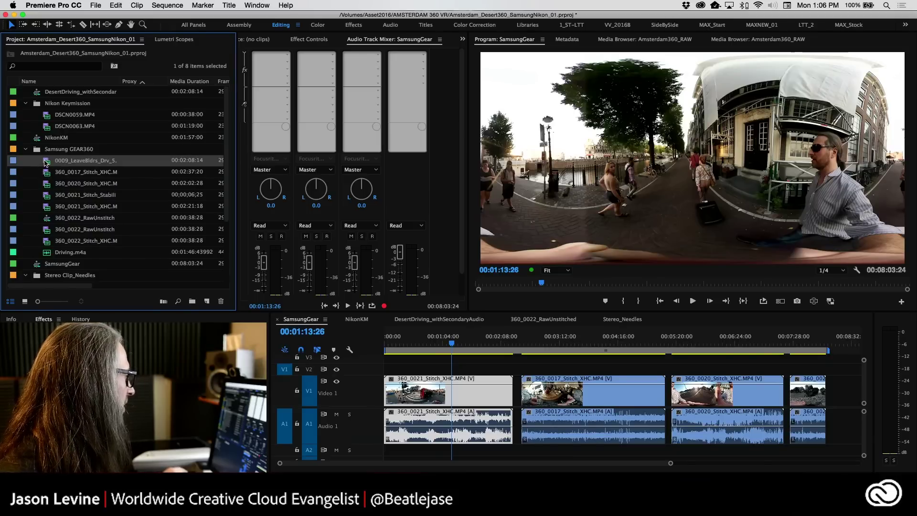
{"action": "double_click", "coordinate": [45, 162]}
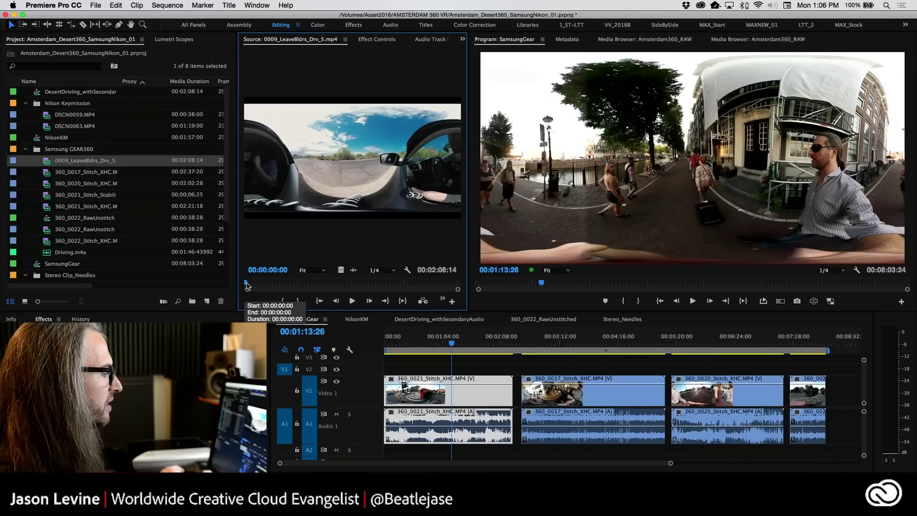
{"action": "left_click_drag", "start_coordinate": [248, 285], "coordinate": [296, 286]}
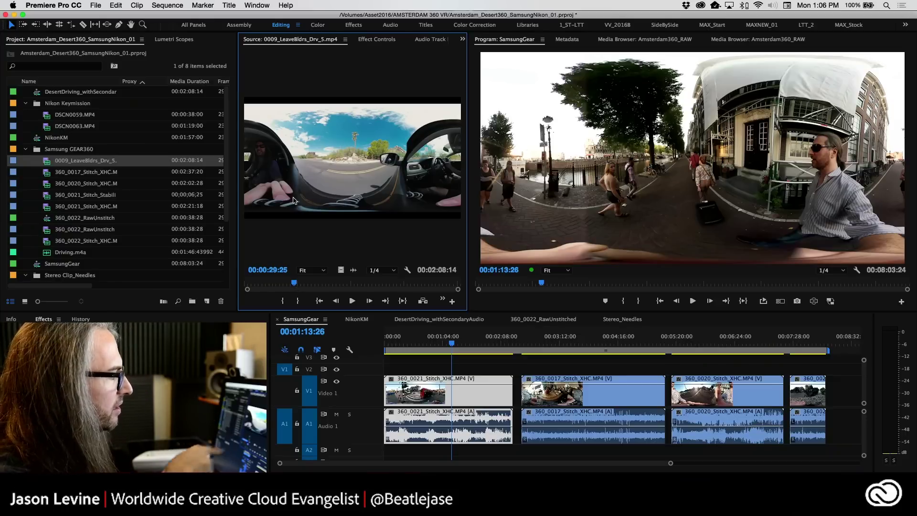
{"action": "key", "text": "grave"}
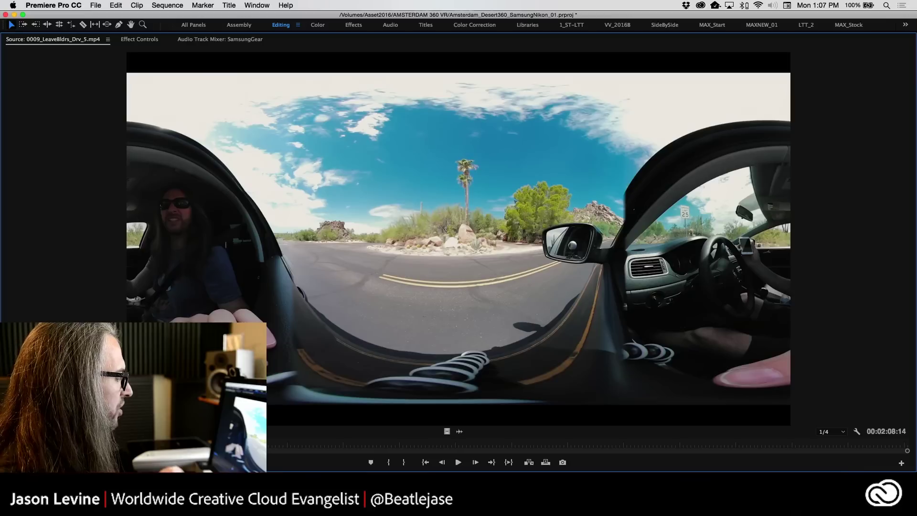
{"action": "left_click_drag", "start_coordinate": [225, 446], "coordinate": [375, 450]}
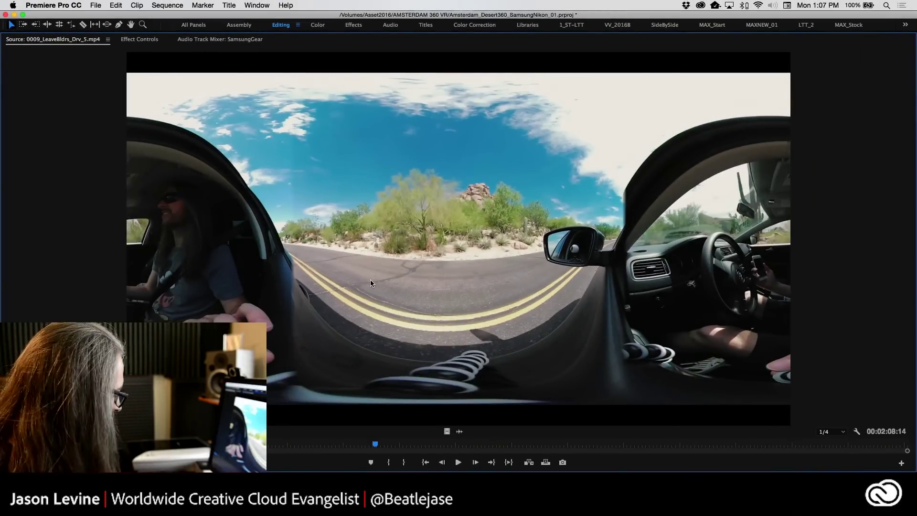
{"action": "key", "text": "grave"}
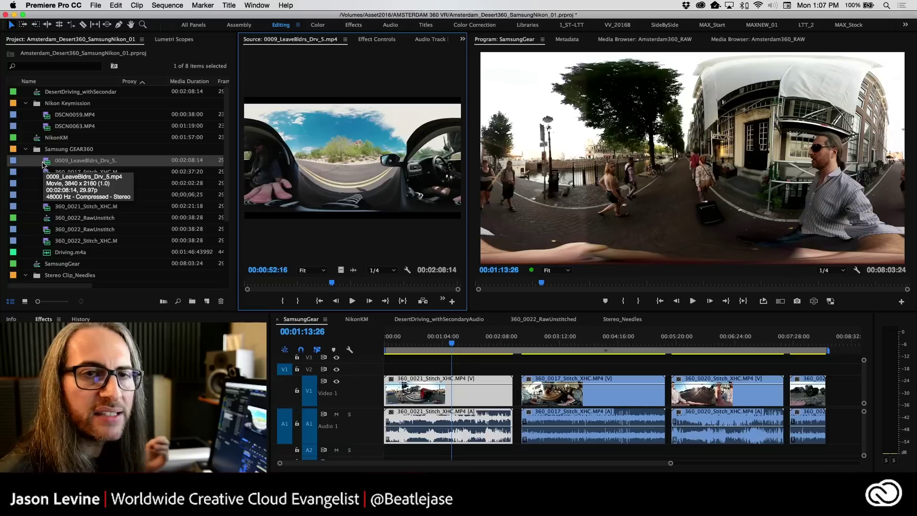
- Show the Preview Area for the selected clip in the project
{"action": "left_click", "coordinate": [142, 39]}
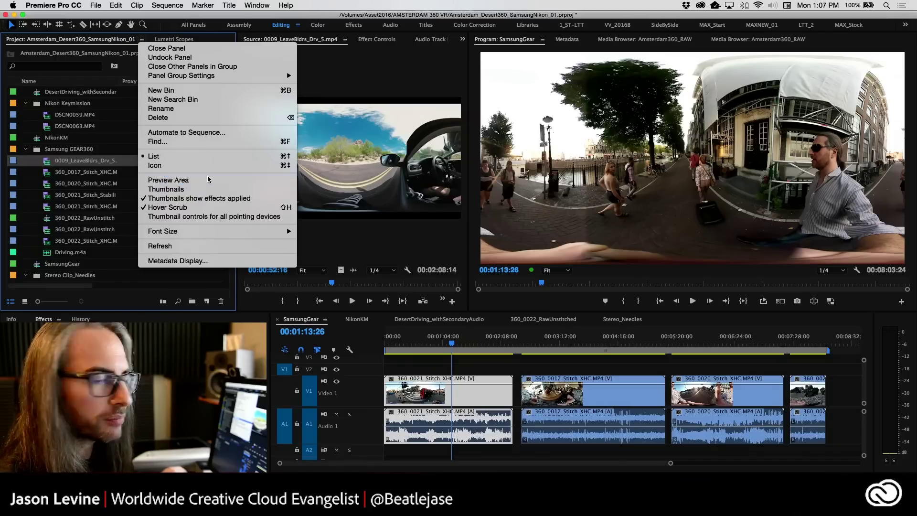
{"action": "left_click", "coordinate": [208, 180]}
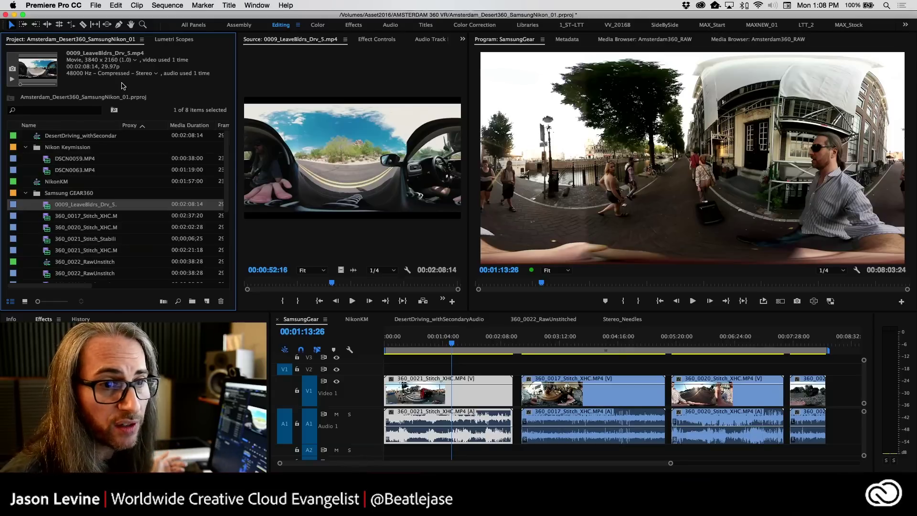
- Create a new sequence from the 0009_LeaveBldrs_Drv_5.mp4 clip, fit it to the timeline width and expand the Video 1 track
{"action": "right_click", "coordinate": [50, 209]}
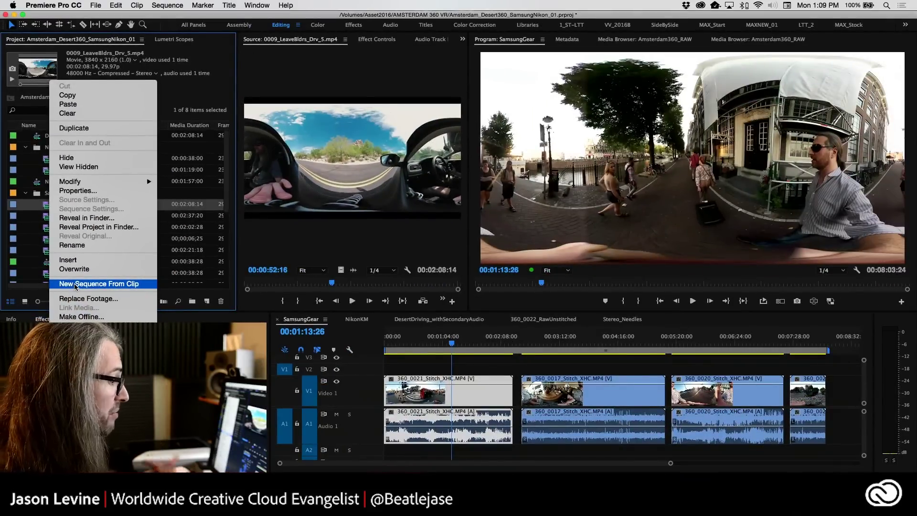
{"action": "left_click", "coordinate": [75, 283]}
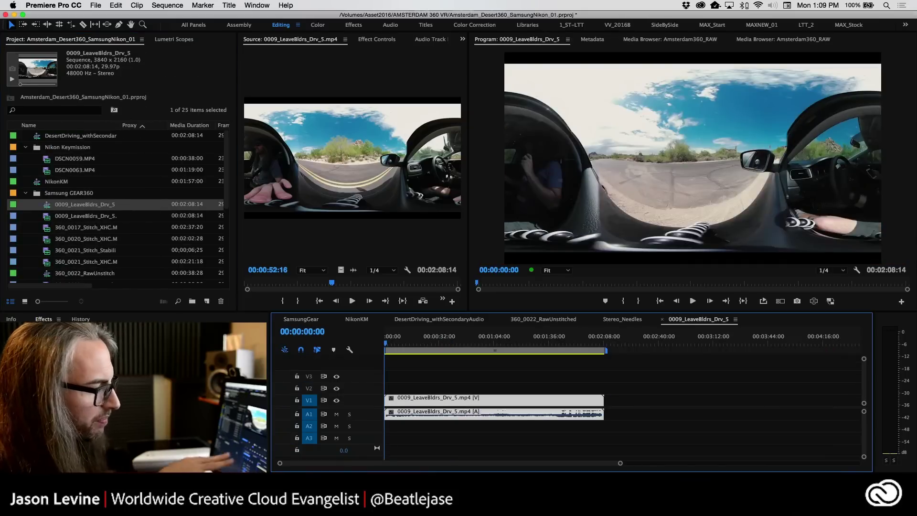
{"action": "key", "text": "backslash"}
{"action": "double_click", "coordinate": [362, 403]}
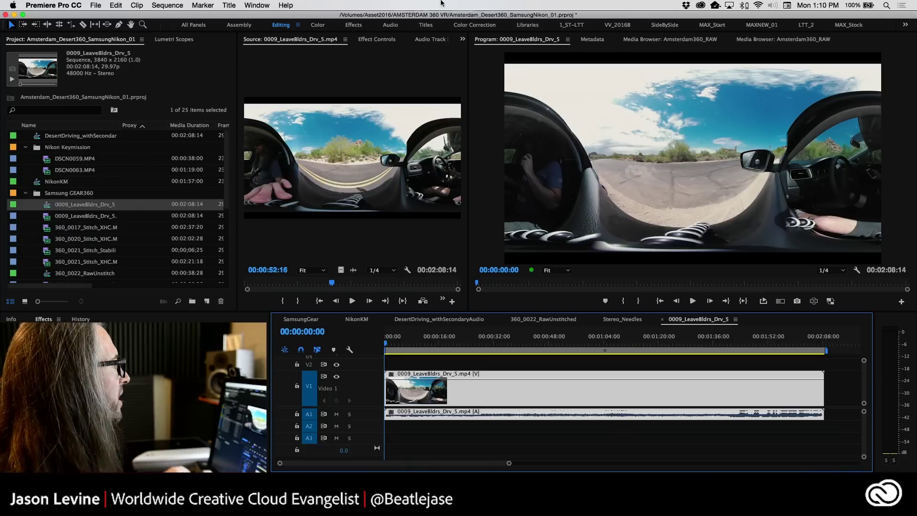
{"action": "left_click", "coordinate": [34, 3]}
{"action": "mouse_move", "coordinate": [134, 32]}
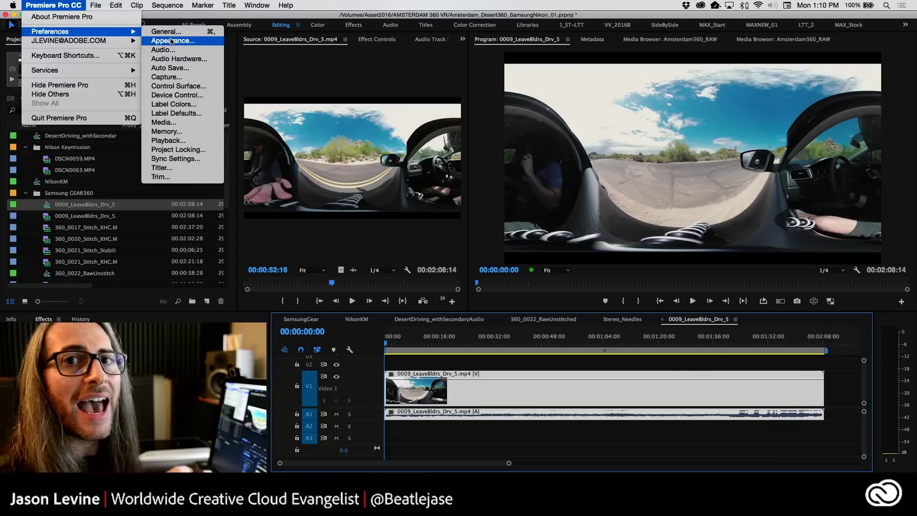
{"action": "left_click", "coordinate": [171, 42]}
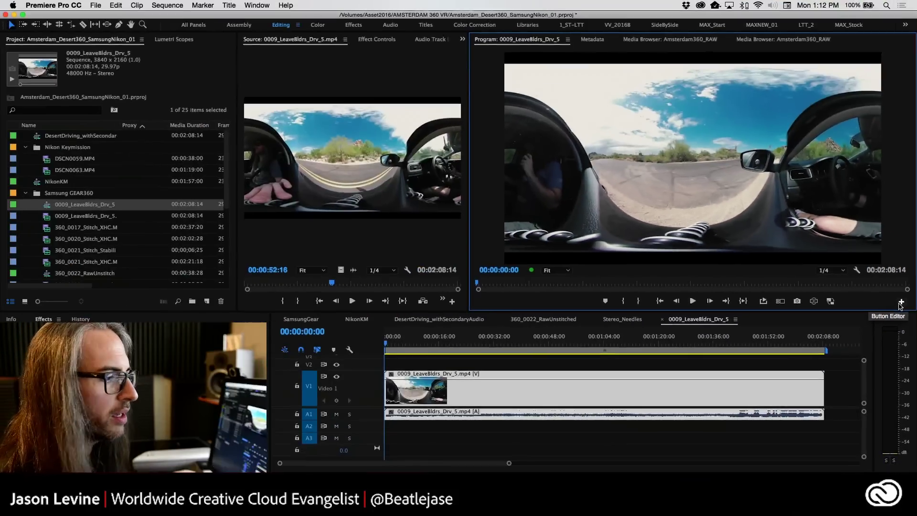
- Try to add the Global FX Mute button to the Program monitor's transport controls
{"action": "left_click", "coordinate": [867, 305]}
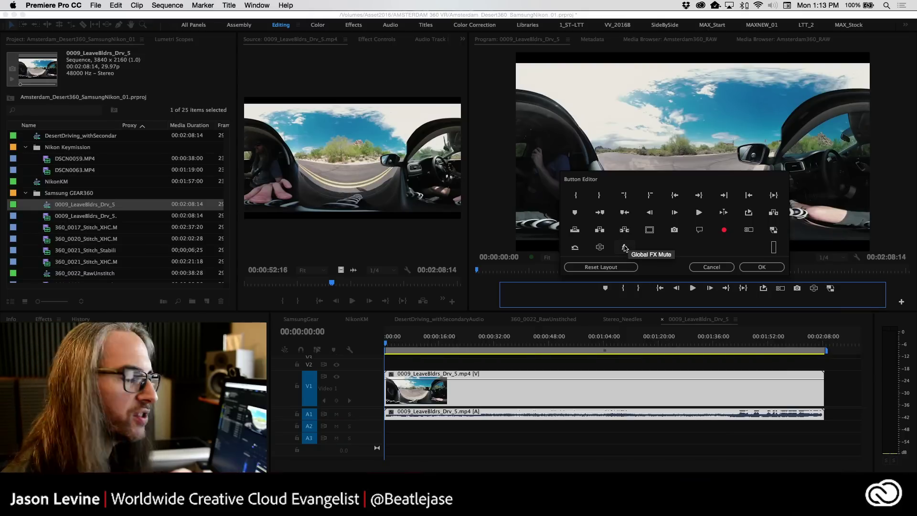
{"action": "left_click_drag", "start_coordinate": [624, 248], "coordinate": [846, 290]}
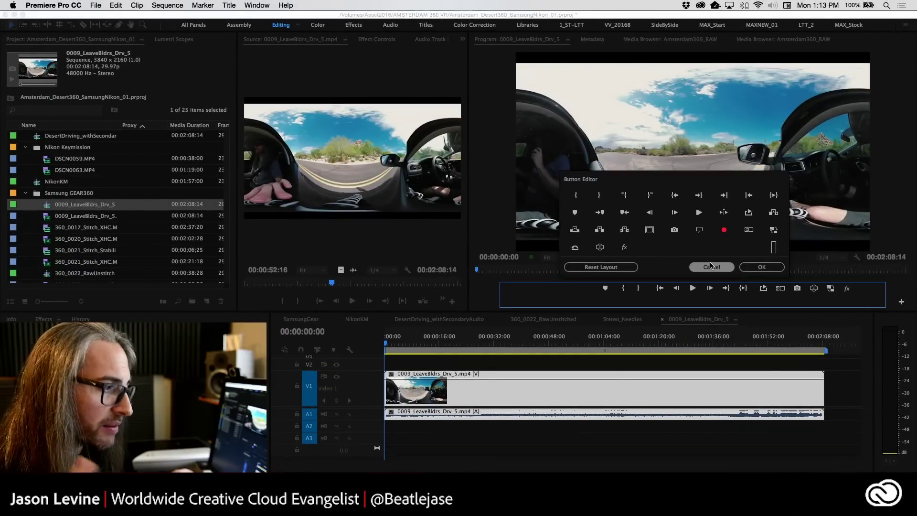
{"action": "left_click", "coordinate": [709, 266]}
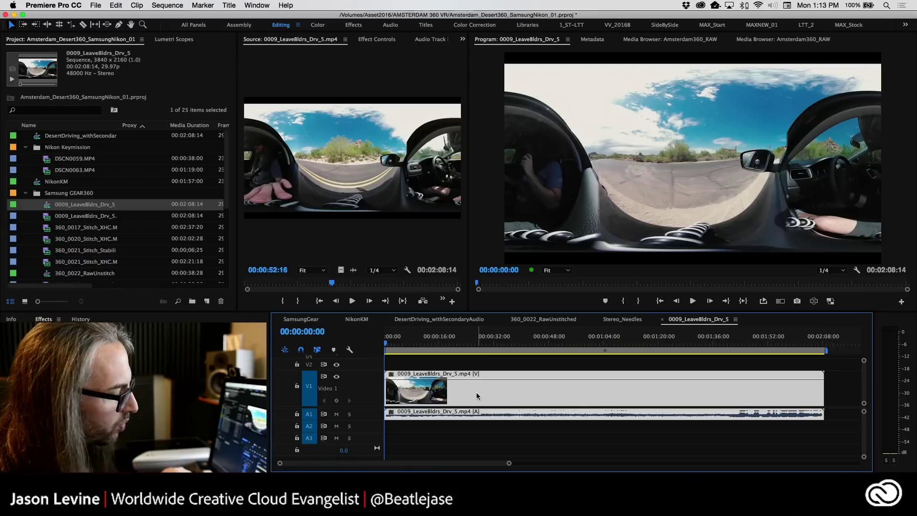
- Check the new sequence's VR properties, reviewing the Projection and Layout choices while leaving them at Equirectangular and Monoscopic
{"action": "left_click", "coordinate": [169, 5]}
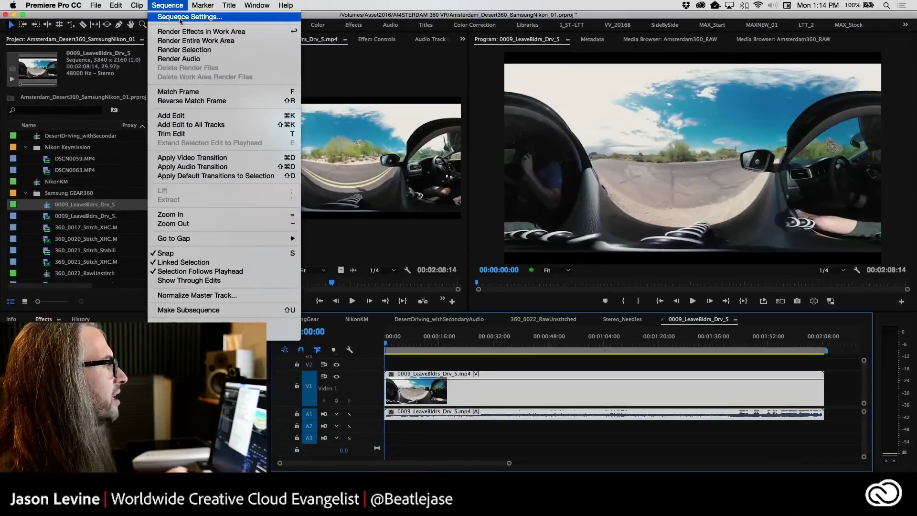
{"action": "left_click", "coordinate": [231, 49]}
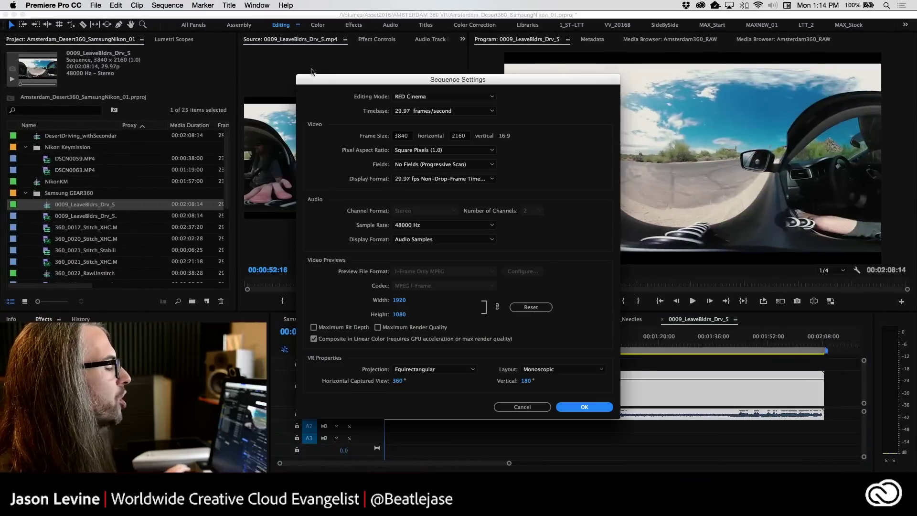
{"action": "left_click_drag", "start_coordinate": [408, 83], "coordinate": [457, 25]}
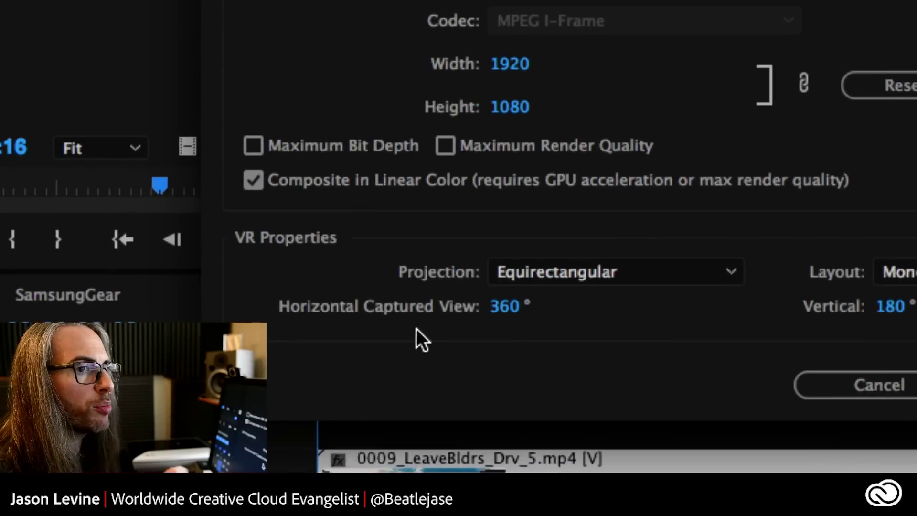
{"action": "left_click", "coordinate": [677, 268]}
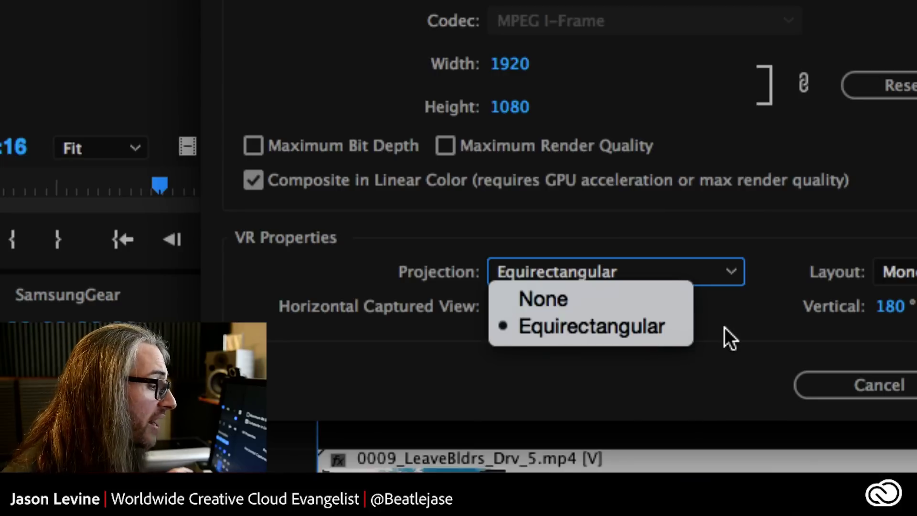
{"action": "left_click", "coordinate": [680, 325]}
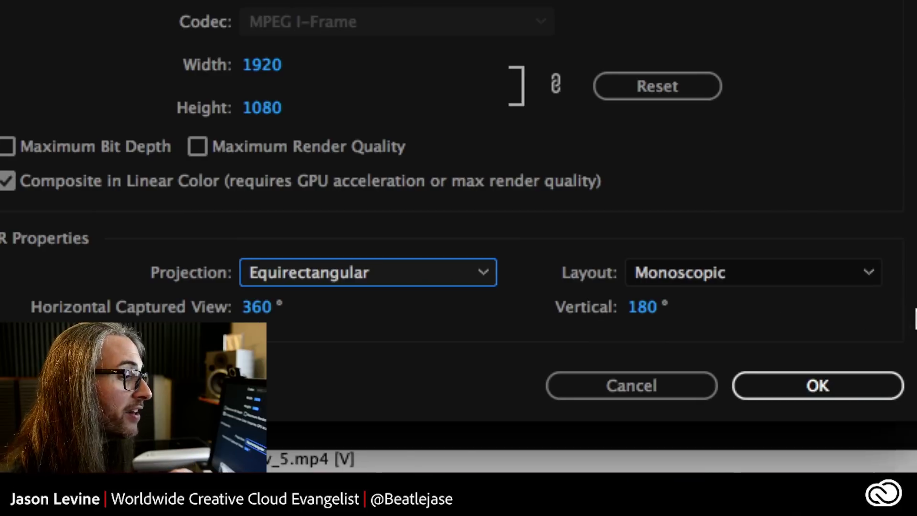
{"action": "left_click", "coordinate": [820, 263]}
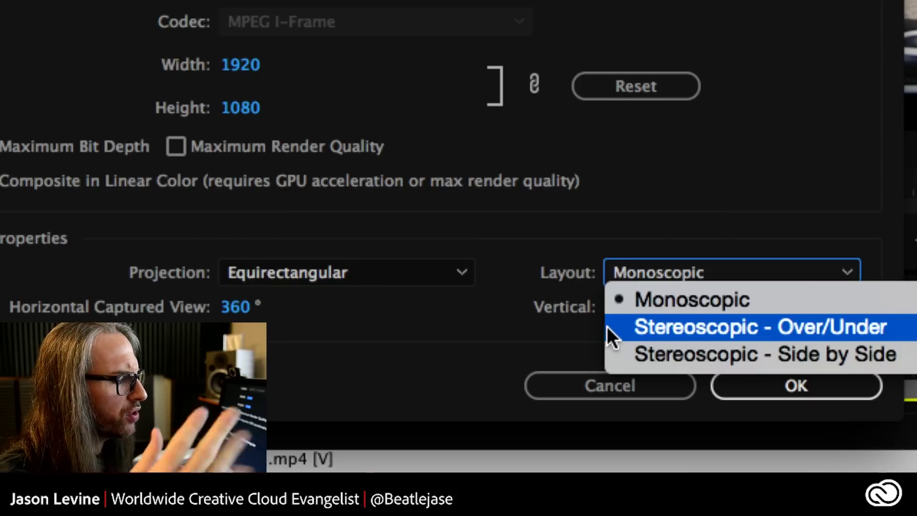
{"action": "left_click", "coordinate": [675, 296]}
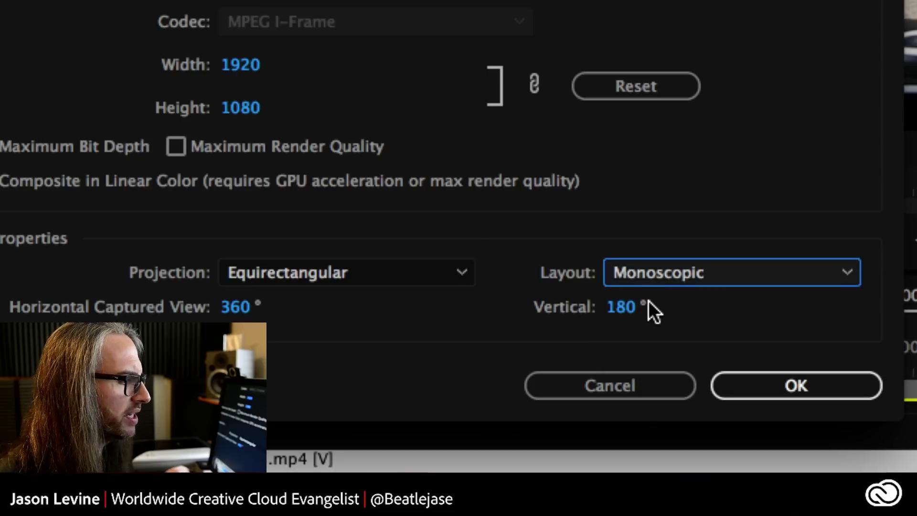
{"action": "left_click", "coordinate": [666, 383]}
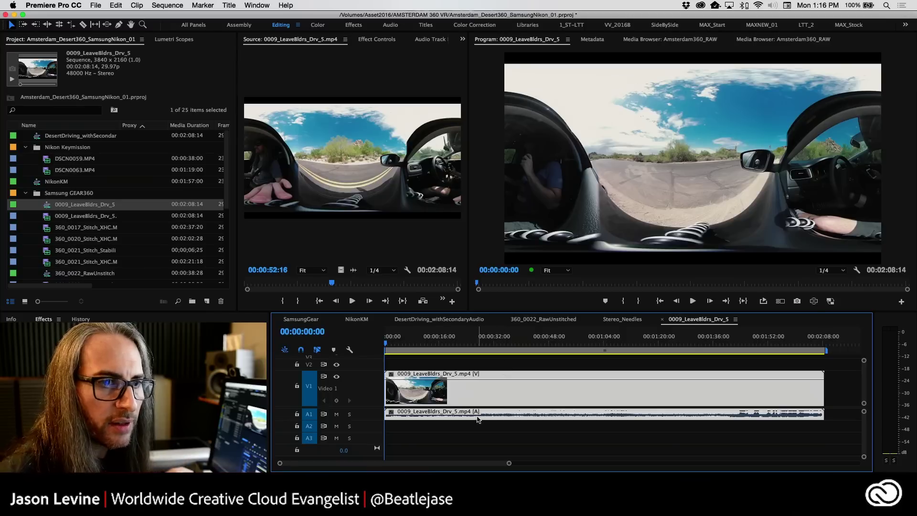
- Turn on the VR video display in the Program monitor and look around the 360 scene on the first frame
{"action": "left_click", "coordinate": [813, 301]}
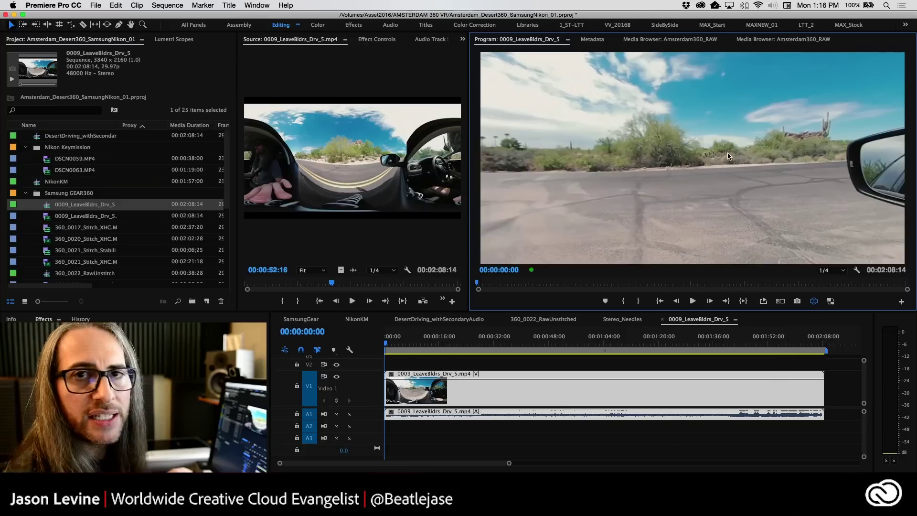
{"action": "left_click_drag", "start_coordinate": [798, 154], "coordinate": [605, 177]}
{"action": "left_click_drag", "start_coordinate": [778, 166], "coordinate": [533, 115]}
{"action": "left_click_drag", "start_coordinate": [640, 153], "coordinate": [534, 163]}
{"action": "left_click_drag", "start_coordinate": [720, 164], "coordinate": [486, 176]}
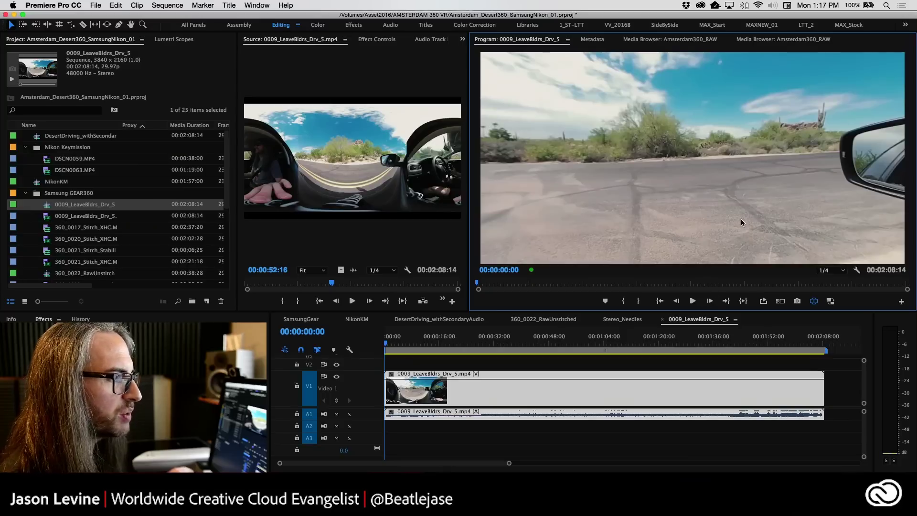
{"action": "left_click_drag", "start_coordinate": [740, 226], "coordinate": [640, 225]}
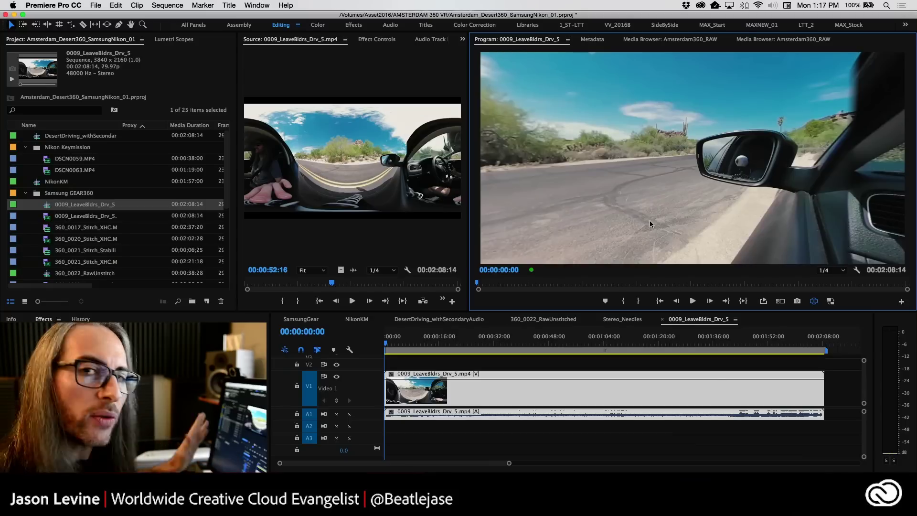
- Mute audio track A1 and play the sequence while turning the VR view around the car's interior and the road
{"action": "left_click", "coordinate": [337, 415]}
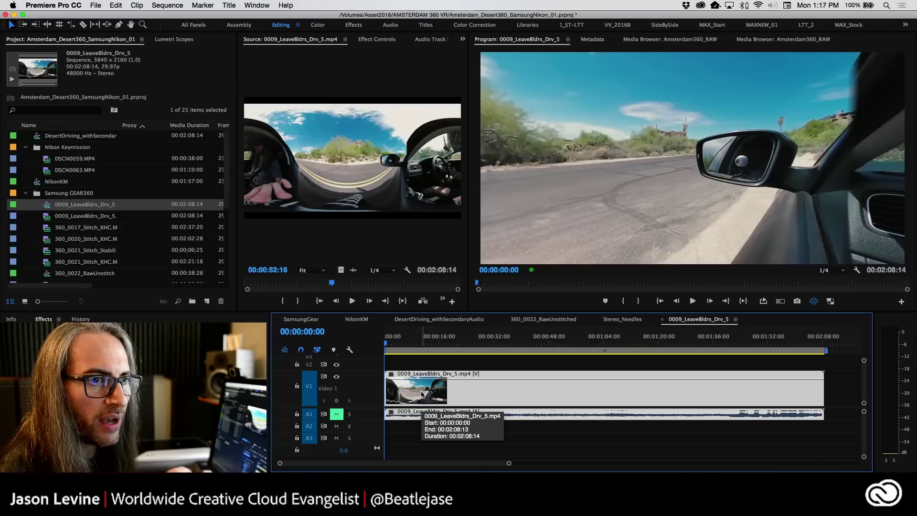
{"action": "left_click", "coordinate": [724, 185]}
{"action": "key", "text": "space"}
{"action": "left_click_drag", "start_coordinate": [724, 185], "coordinate": [566, 177]}
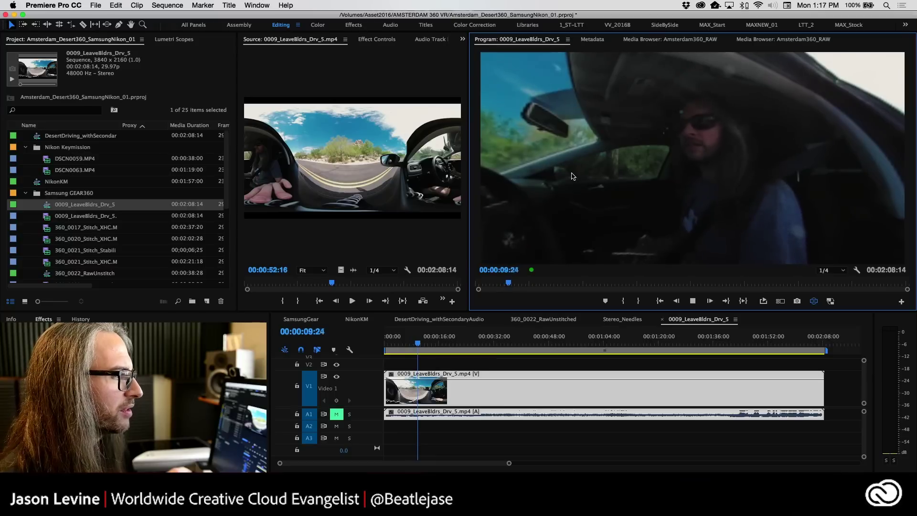
{"action": "left_click_drag", "start_coordinate": [555, 169], "coordinate": [656, 151]}
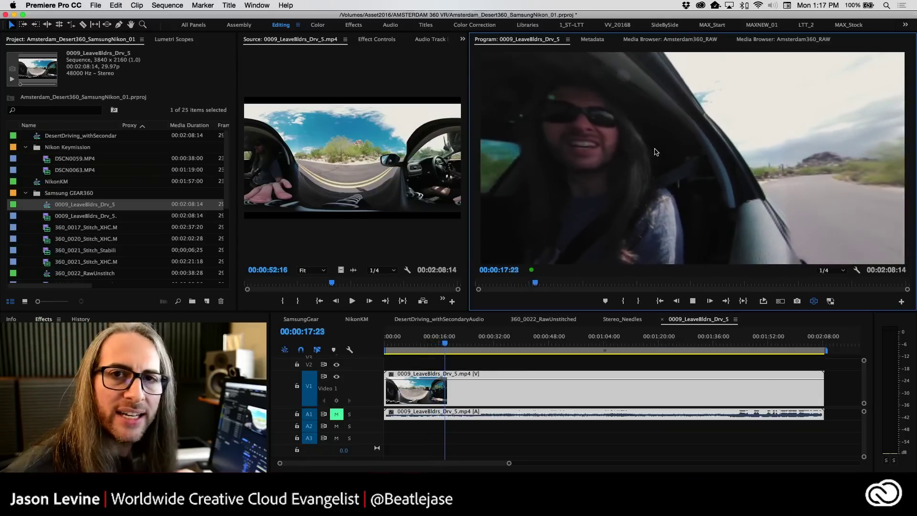
{"action": "left_click_drag", "start_coordinate": [652, 150], "coordinate": [575, 172]}
{"action": "left_click_drag", "start_coordinate": [765, 176], "coordinate": [586, 172]}
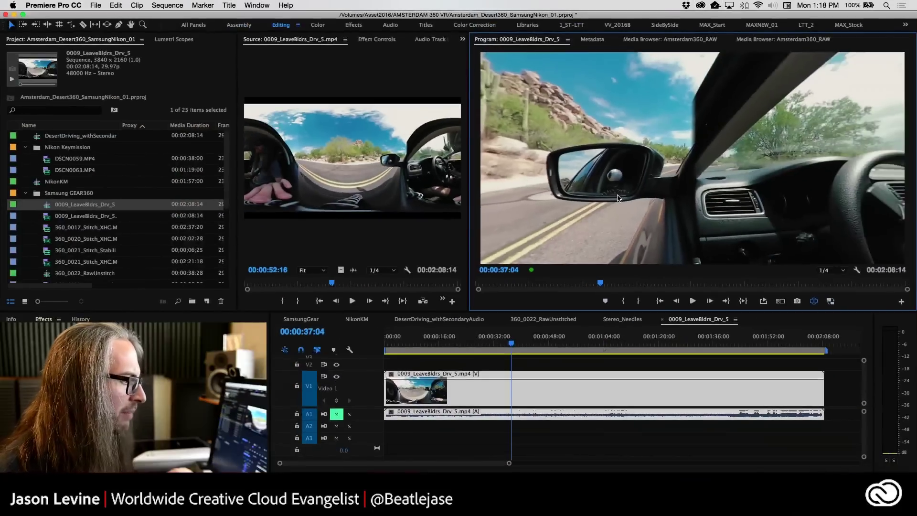
{"action": "key", "text": "space"}
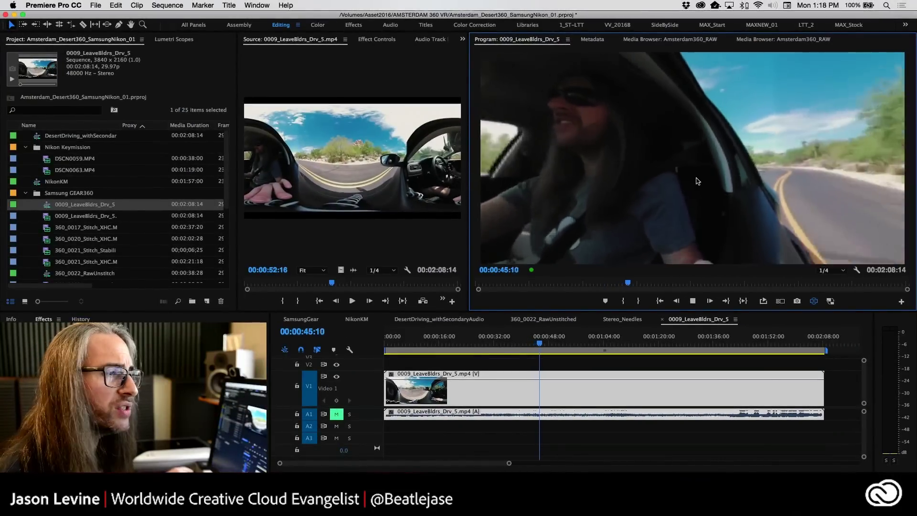
- Turn the VR view toward the driver, stop playback and review the Program monitor's playback resolution choices without changing them
{"action": "left_click_drag", "start_coordinate": [660, 165], "coordinate": [674, 129]}
{"action": "key", "text": "space"}
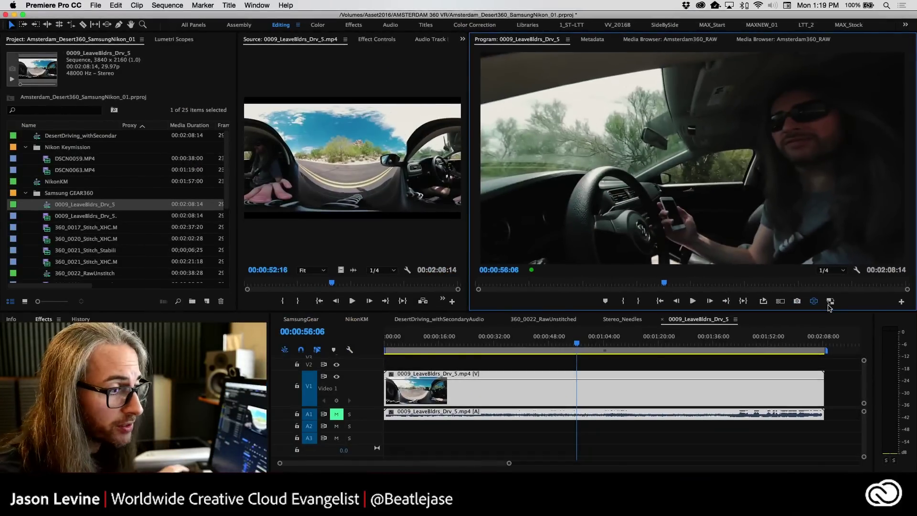
{"action": "left_click", "coordinate": [832, 270]}
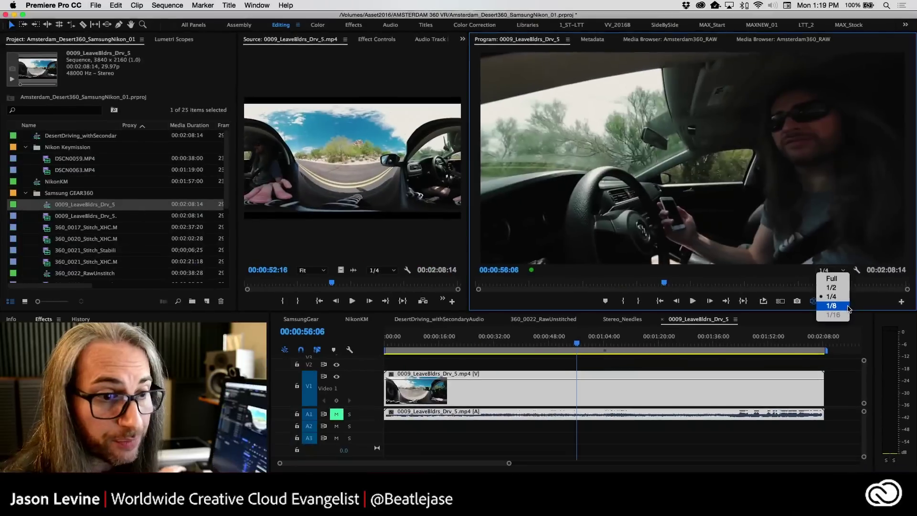
{"action": "key", "text": "Escape"}
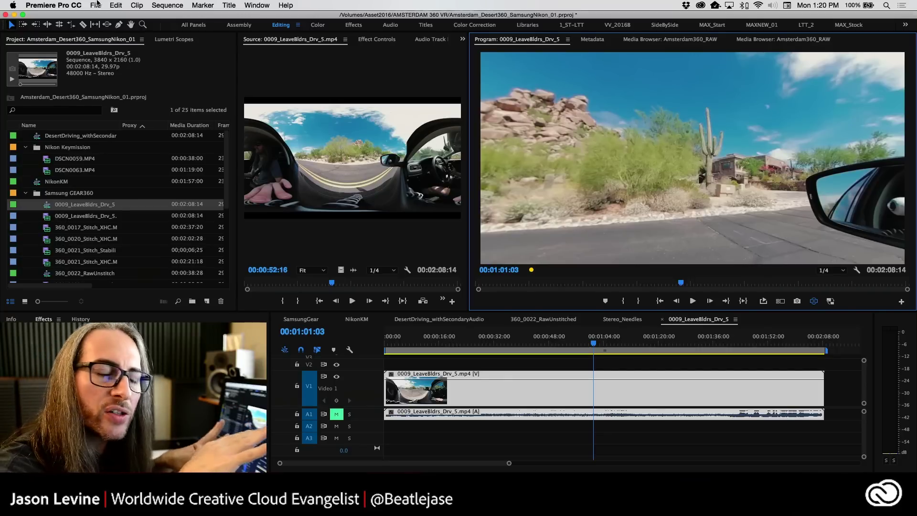
- Open the project settings, look over the general and scratch disk options and bring up the ingest settings
{"action": "left_click", "coordinate": [97, 5]}
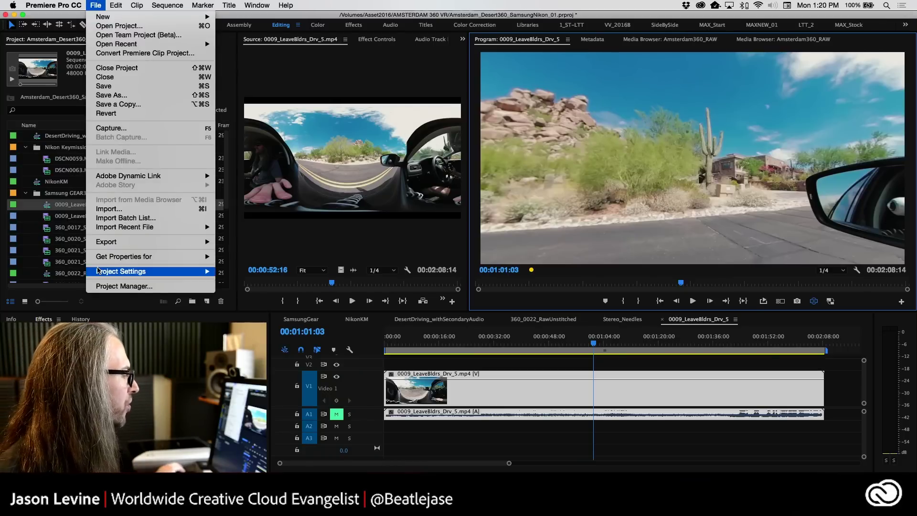
{"action": "mouse_move", "coordinate": [206, 271]}
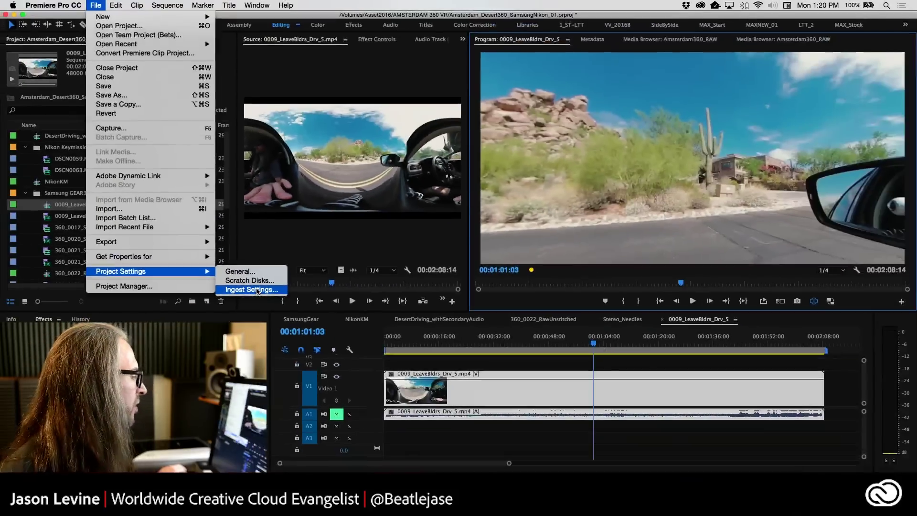
{"action": "left_click", "coordinate": [329, 285]}
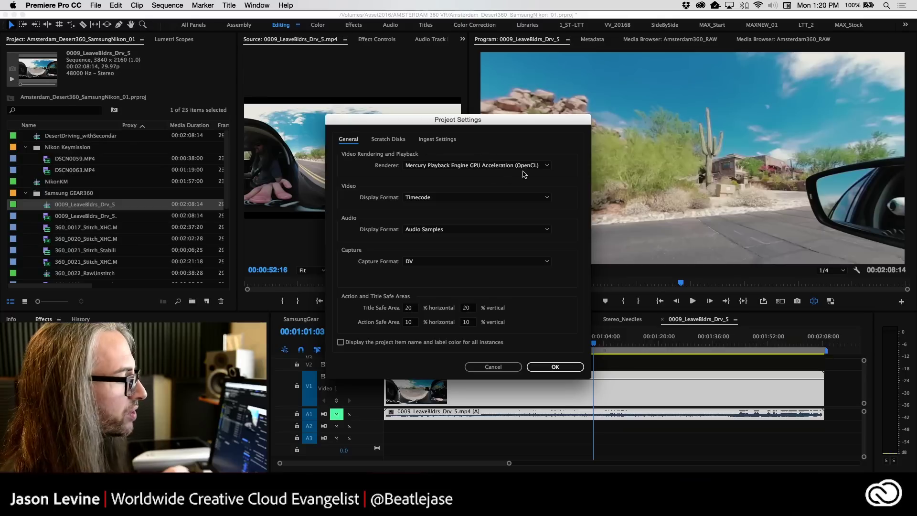
{"action": "left_click", "coordinate": [389, 139]}
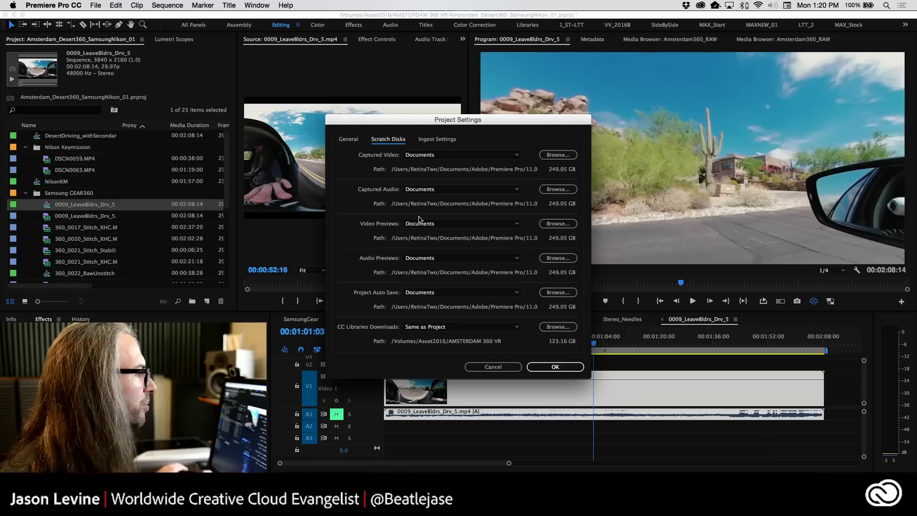
{"action": "left_click", "coordinate": [434, 139]}
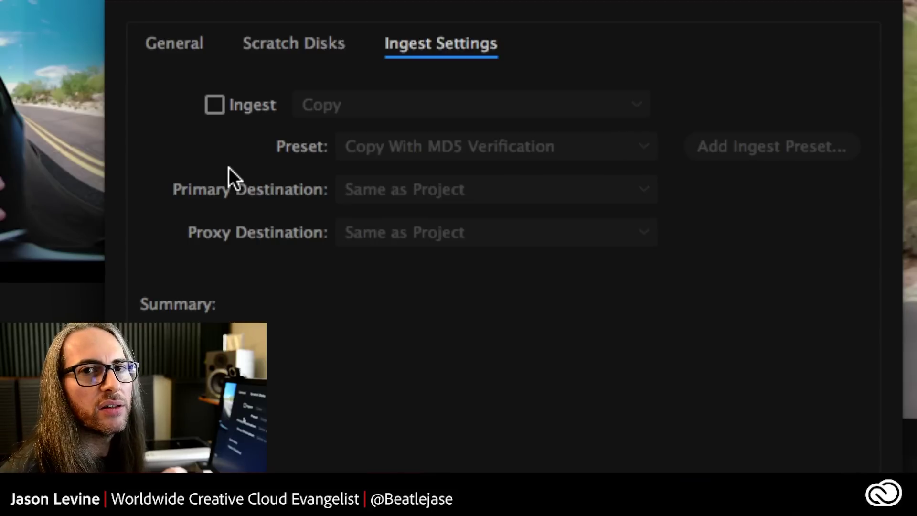
- Enable ingest for the project, set it to Create Proxies and review the proxy presets
{"action": "left_click", "coordinate": [213, 108]}
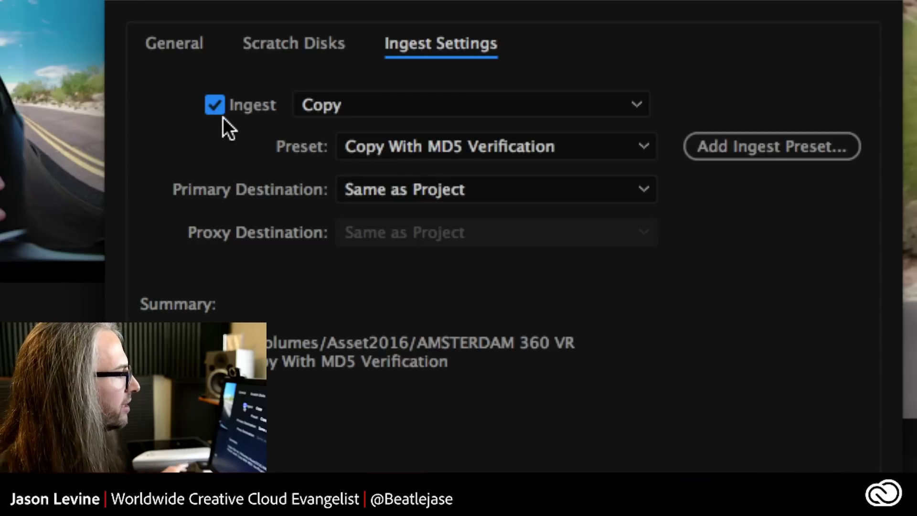
{"action": "left_click", "coordinate": [442, 101]}
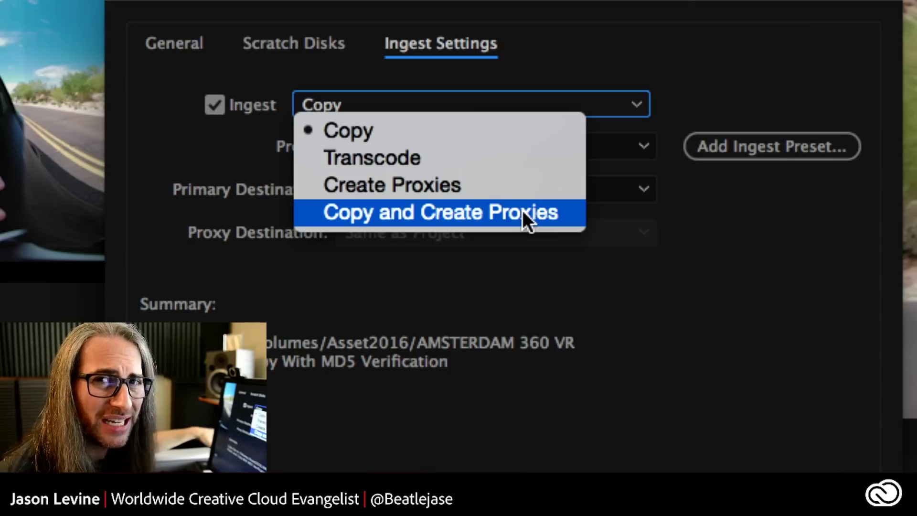
{"action": "left_click", "coordinate": [501, 190]}
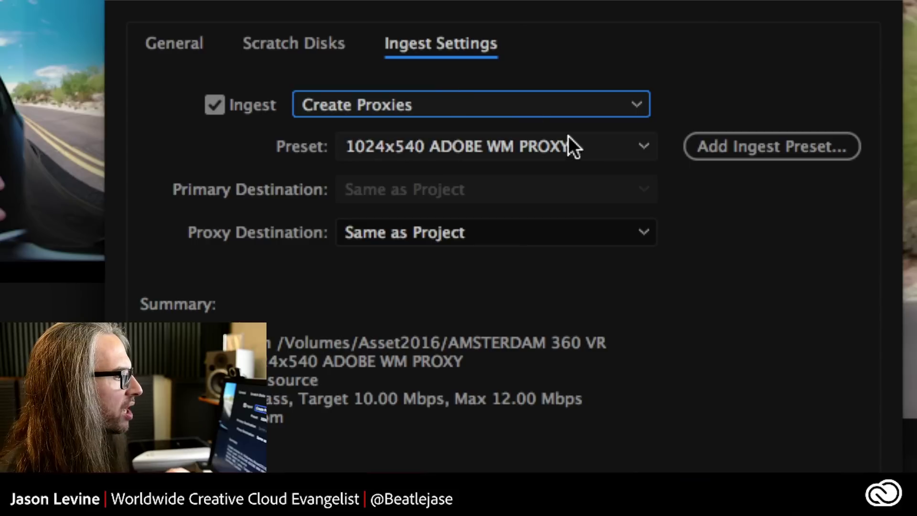
{"action": "left_click", "coordinate": [580, 144]}
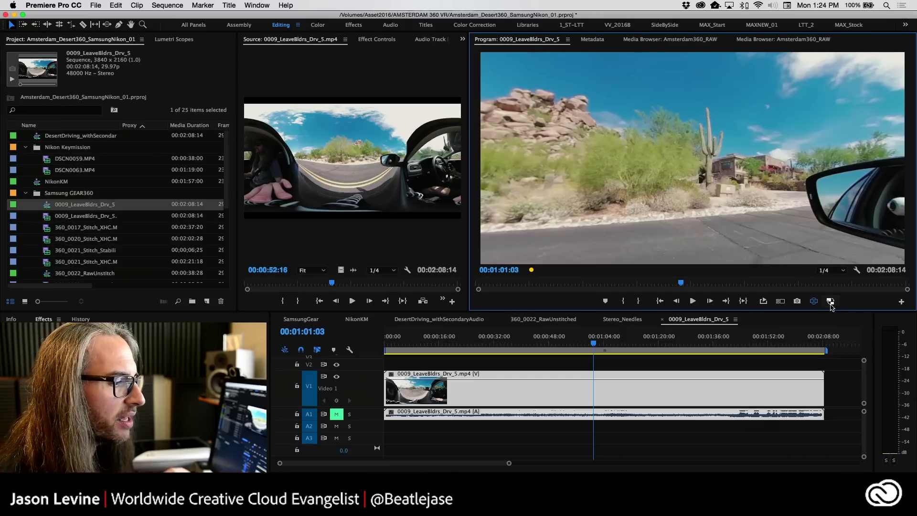
- Toggle proxy playback on and off in the Program monitor and review the proxy commands for the 0009_LeaveBldrs_Drv_5.mp4 source clip
{"action": "left_click", "coordinate": [830, 301]}
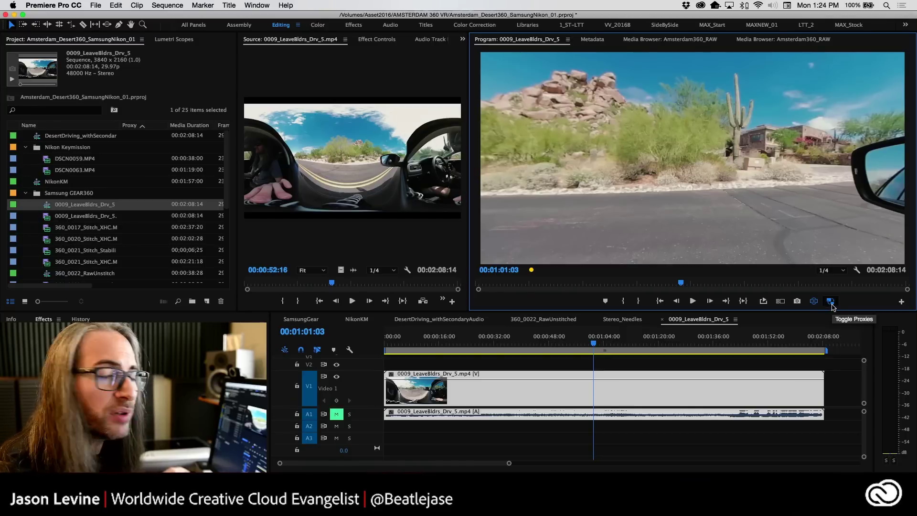
{"action": "left_click", "coordinate": [831, 302]}
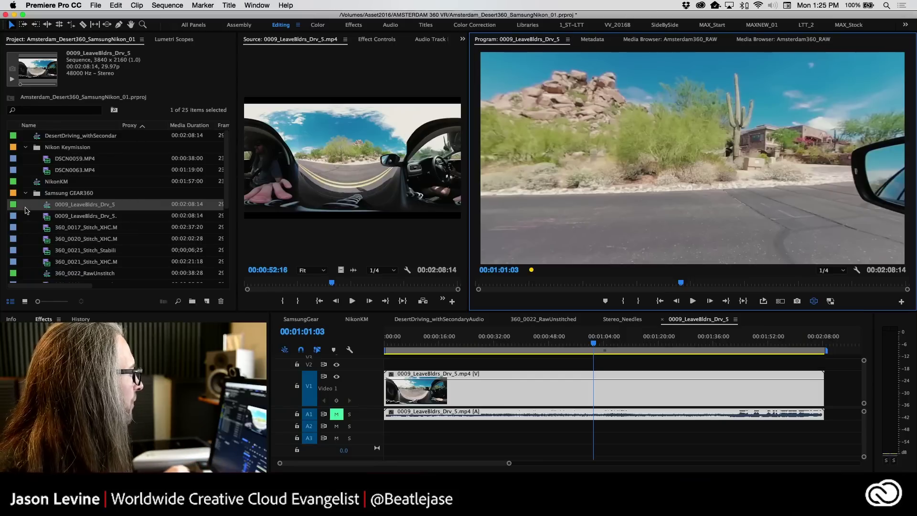
{"action": "left_click", "coordinate": [47, 219]}
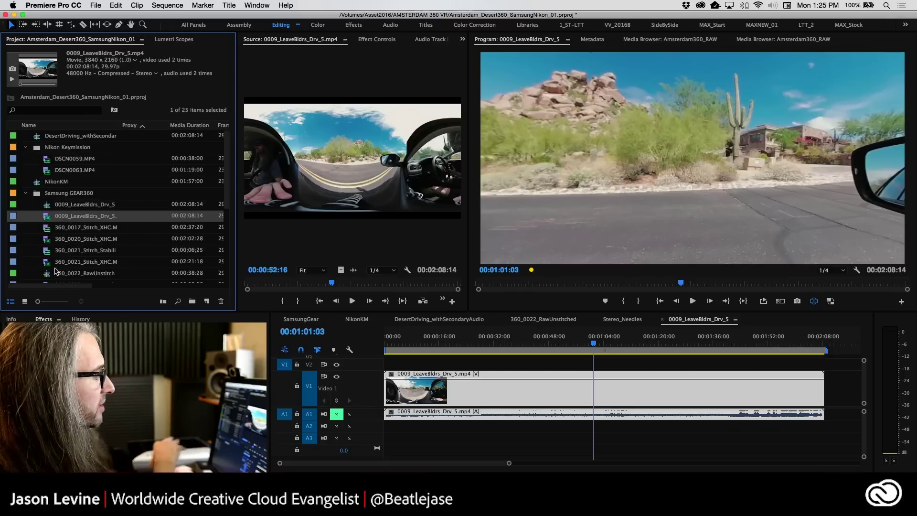
{"action": "right_click", "coordinate": [50, 217]}
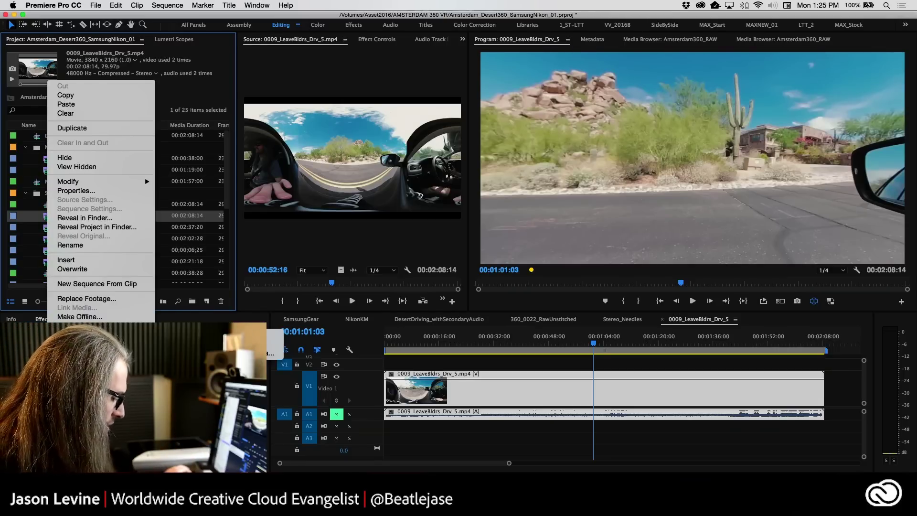
{"action": "mouse_move", "coordinate": [105, 334]}
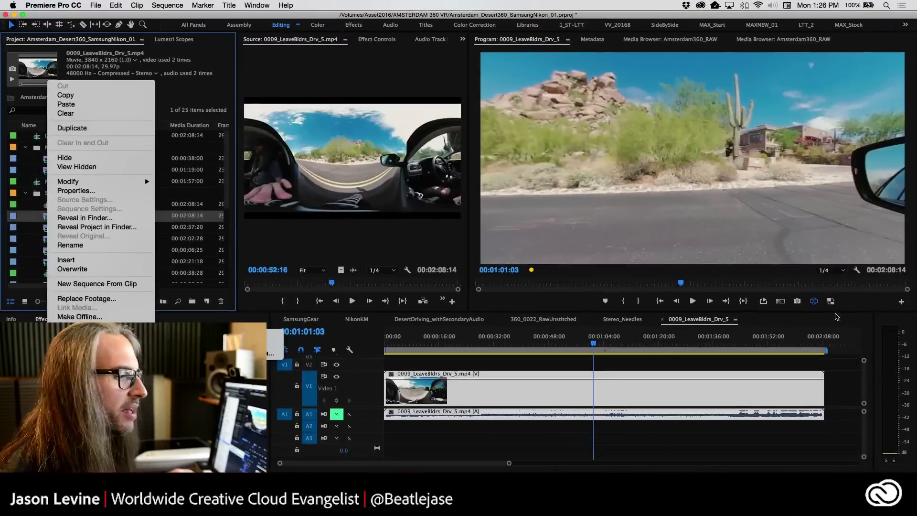
{"action": "key", "text": "Escape"}
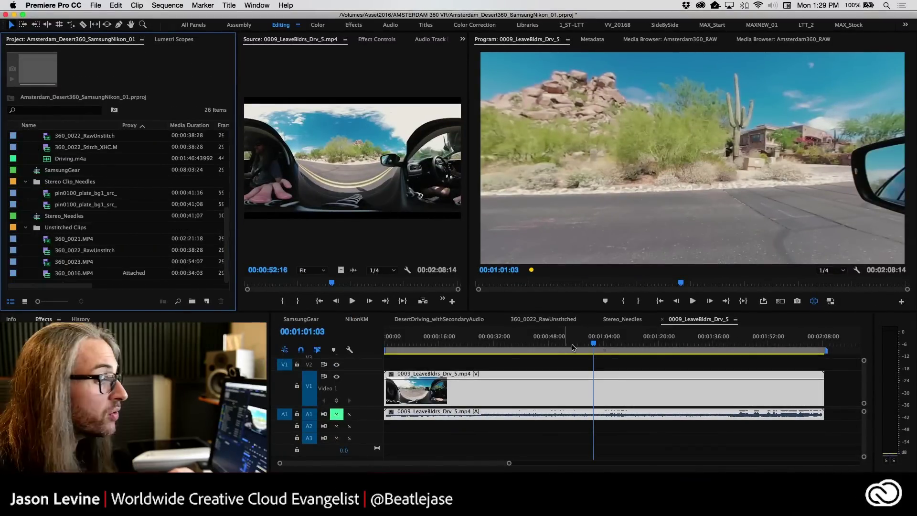
- Cut the 0009_LeaveBldrs_Drv_5.mp4 clip in the sequence at 00:00:20:14 with the Razor tool
{"action": "left_click", "coordinate": [548, 343]}
{"action": "left_click_drag", "start_coordinate": [532, 344], "coordinate": [454, 344]}
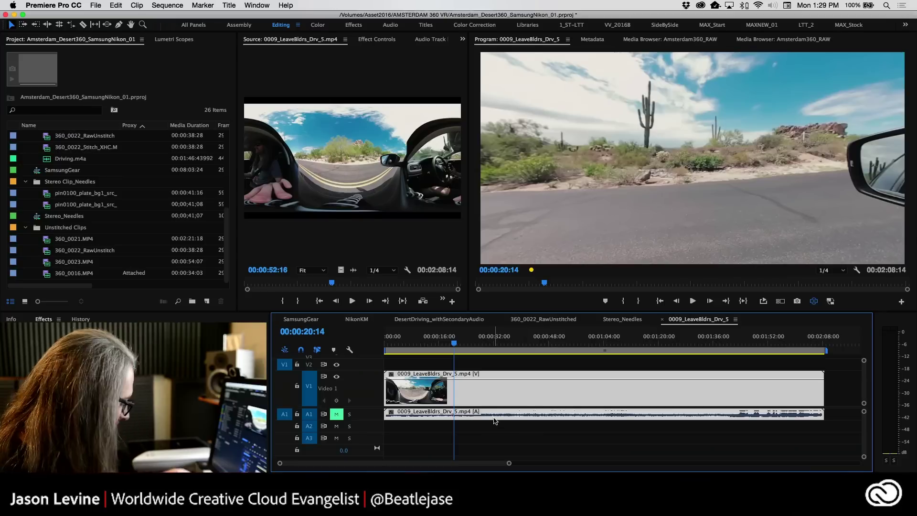
{"action": "key", "text": "c"}
{"action": "left_click", "coordinate": [454, 388]}
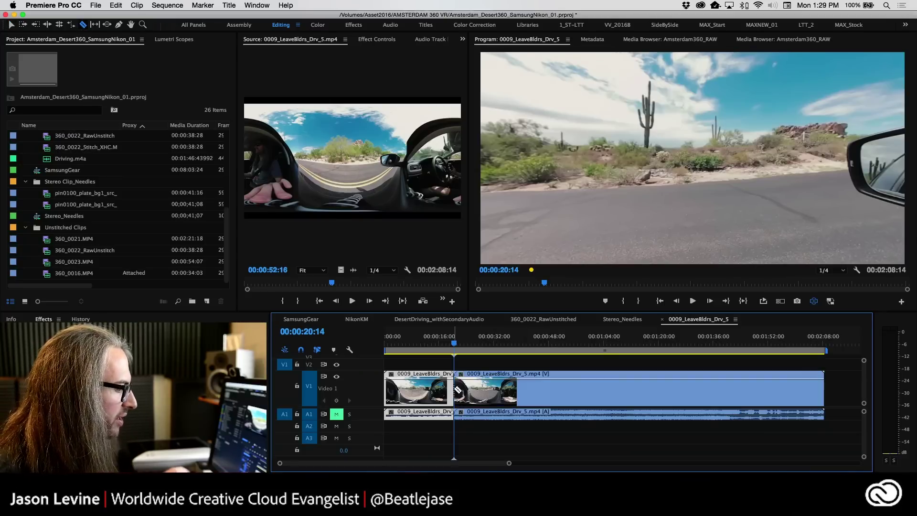
- Cut the remaining footage at several further points in the sequence, ending with a cut at 00:01:22:27, and return to the Selection tool
{"action": "left_click_drag", "start_coordinate": [454, 351], "coordinate": [622, 346]}
{"action": "key", "text": "super+k"}
{"action": "key", "text": "super+k"}
{"action": "left_click", "coordinate": [619, 396]}
{"action": "left_click", "coordinate": [668, 343]}
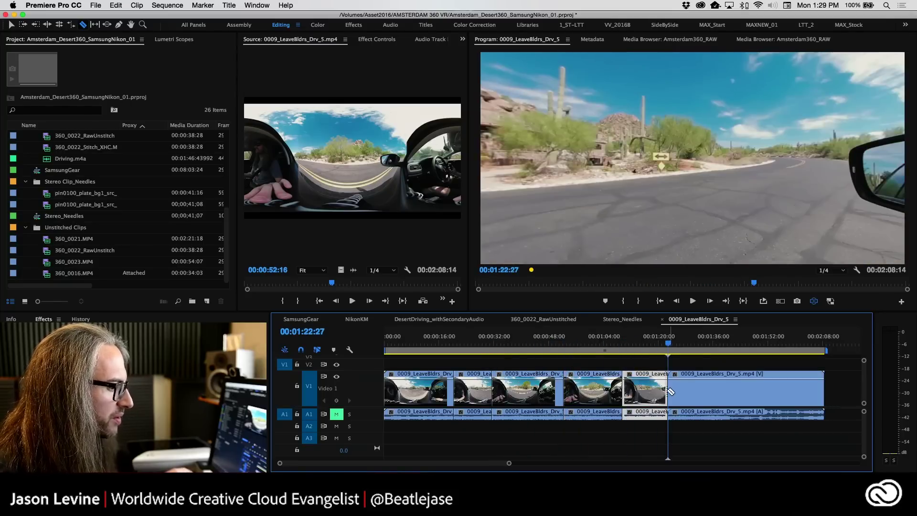
{"action": "left_click", "coordinate": [668, 389]}
{"action": "key", "text": "v"}
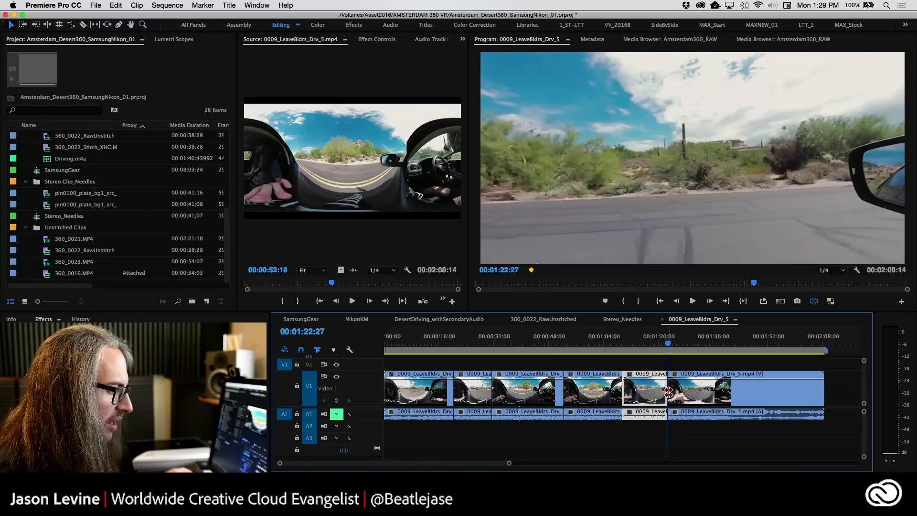
- Open the cut at 00:01:22:27 in trim mode and roll it dynamically backward and forward, ending one frame earlier
{"action": "double_click", "coordinate": [667, 392]}
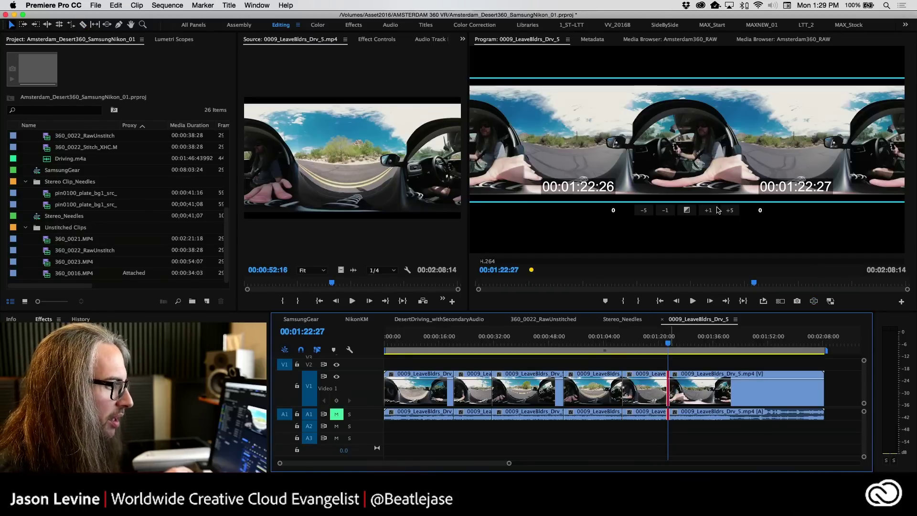
{"action": "left_click", "coordinate": [643, 210]}
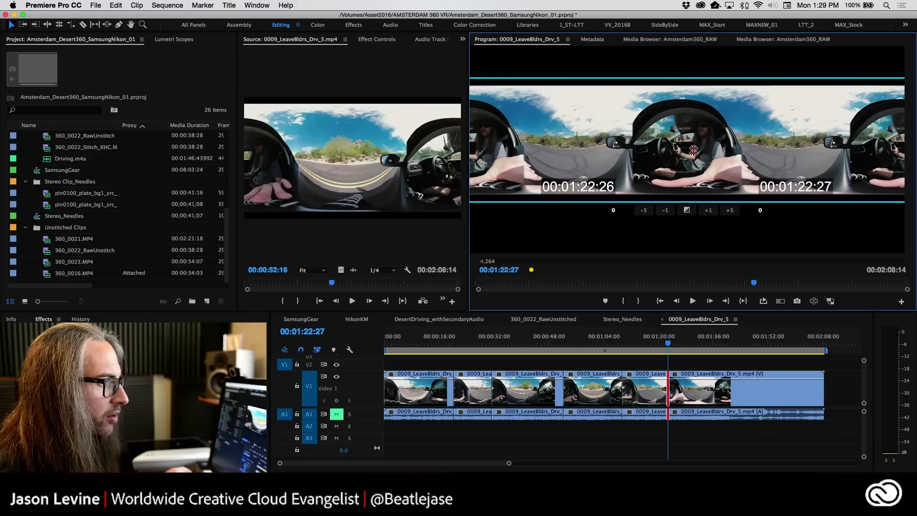
{"action": "key", "text": "j"}
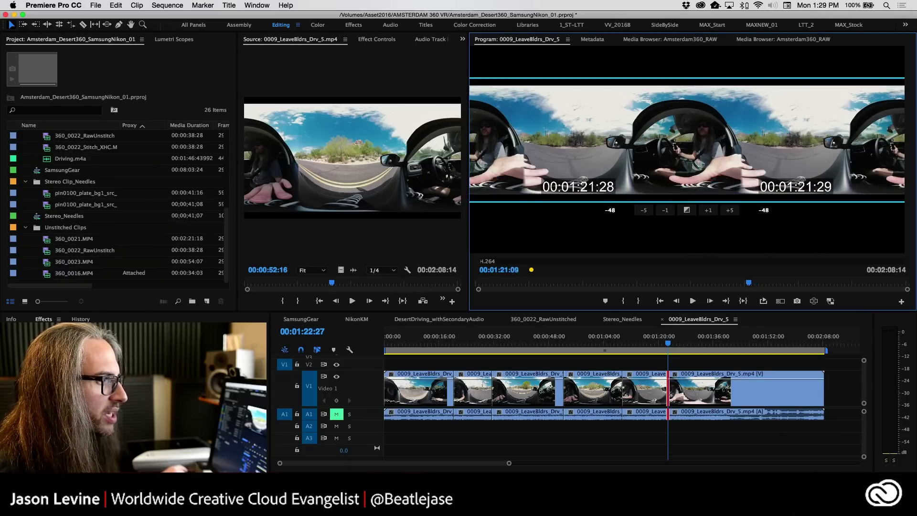
{"action": "key", "text": "l"}
{"action": "key", "text": "j"}
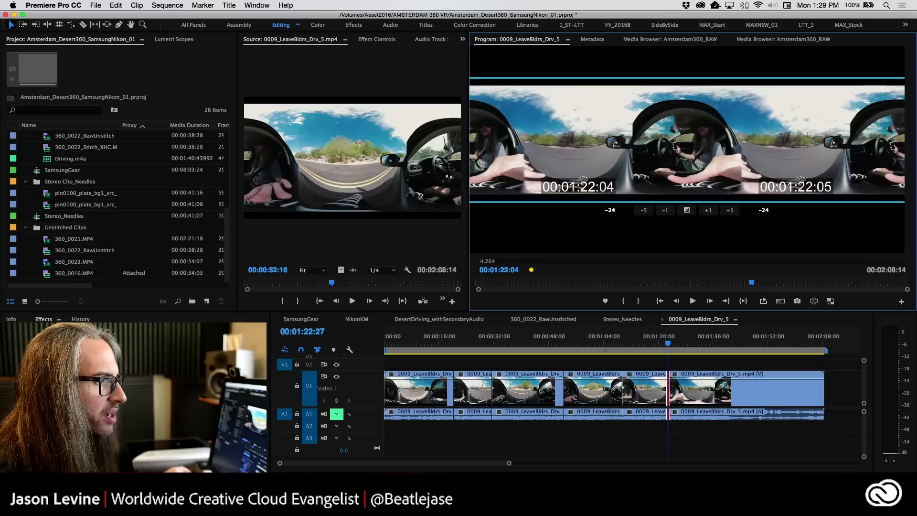
{"action": "key", "text": "l"}
{"action": "key", "text": "j"}
{"action": "key", "text": "l"}
{"action": "key", "text": "j"}
{"action": "key", "text": "l"}
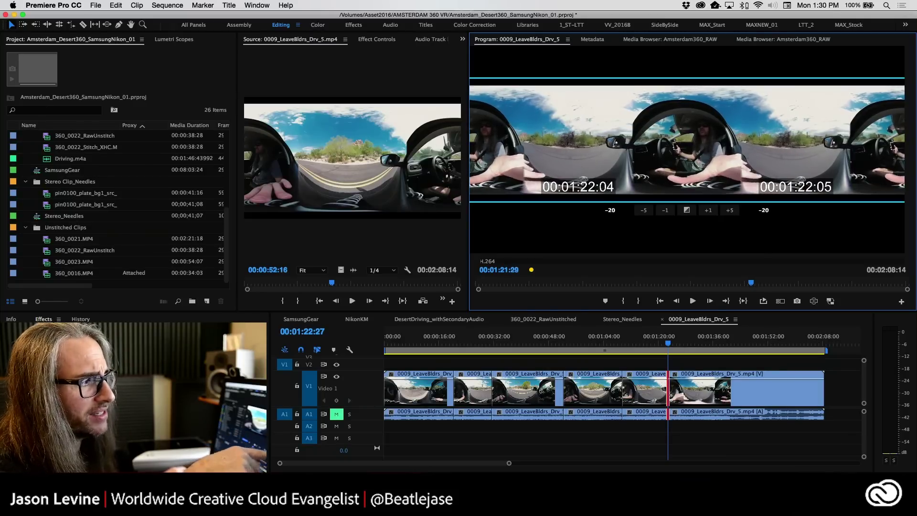
{"action": "key", "text": "j"}
{"action": "key", "text": "l"}
{"action": "key", "text": "j"}
{"action": "key", "text": "l"}
{"action": "key", "text": "l"}
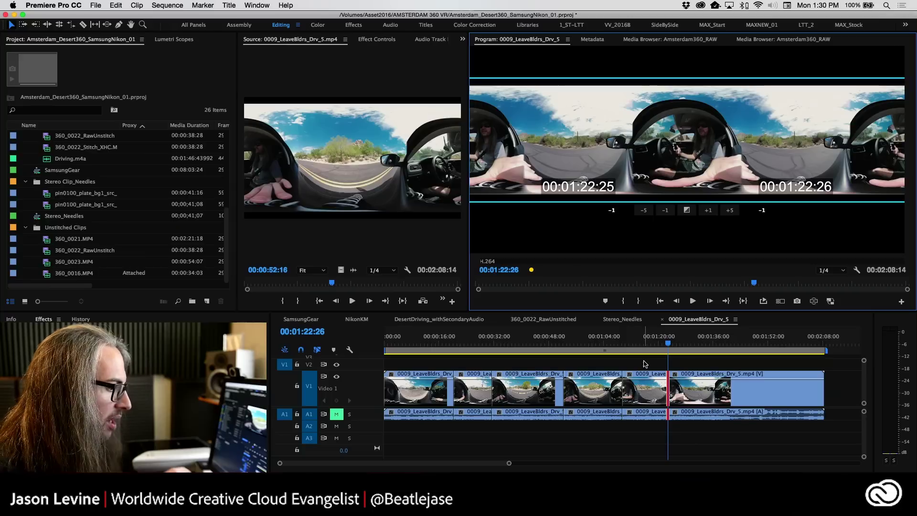
- Ripple-trim the two clips ahead of the last cut so the following footage moves up without gaps
{"action": "left_click", "coordinate": [664, 390]}
{"action": "left_click_drag", "start_coordinate": [664, 390], "coordinate": [594, 388]}
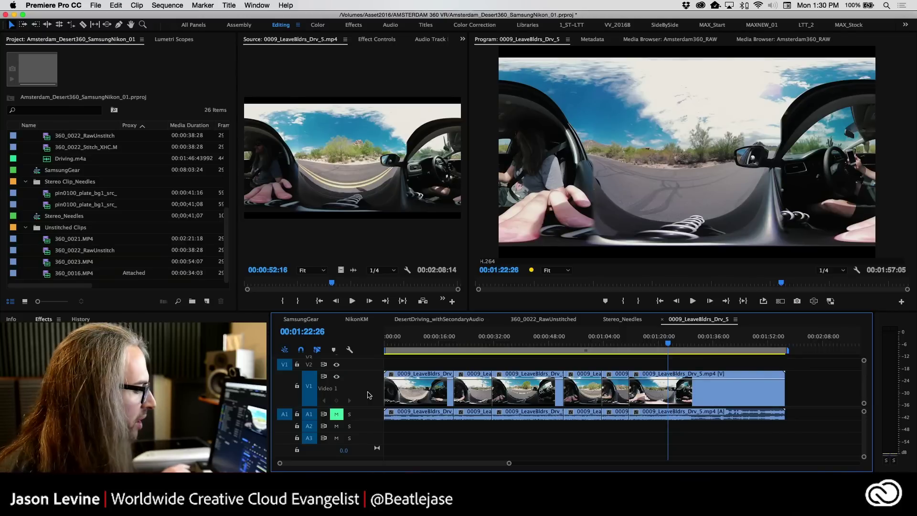
- Apply a dissolve to the start of the first clip and play the fade-in from the beginning of the sequence
{"action": "key", "text": "shift+7"}
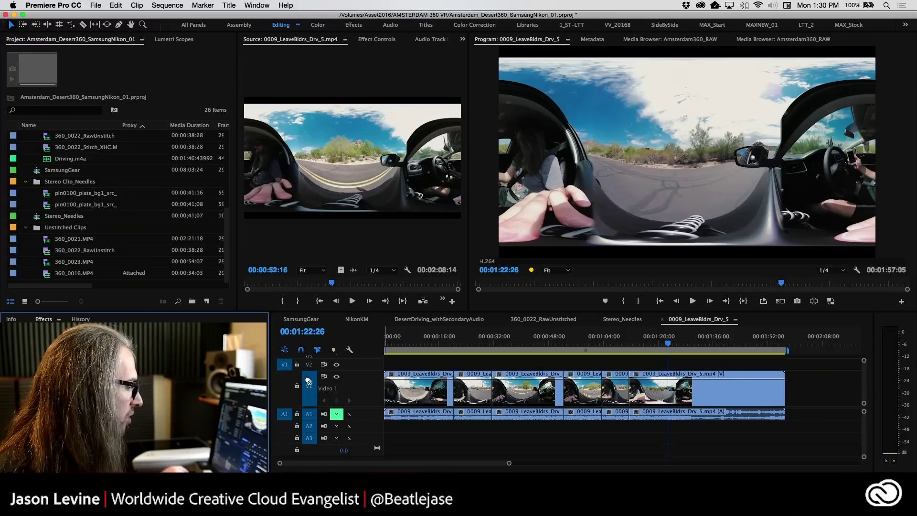
{"action": "left_click", "coordinate": [385, 342]}
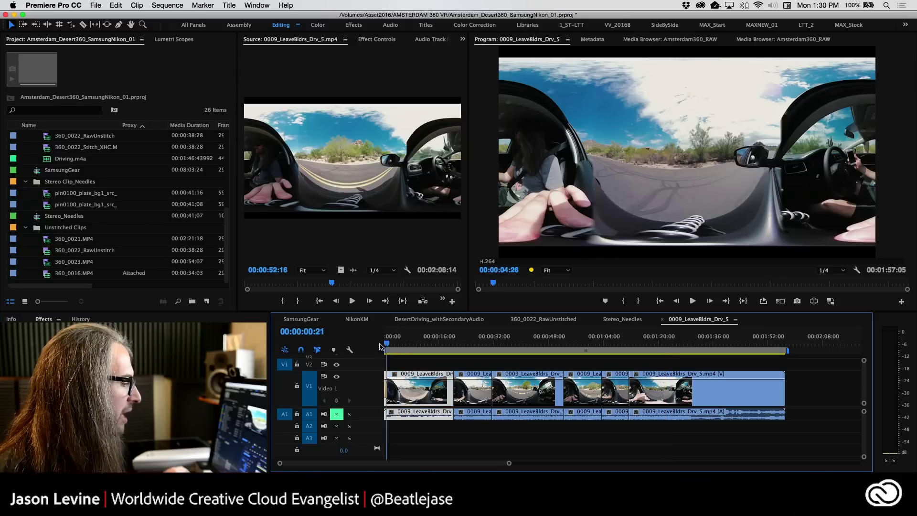
{"action": "key", "text": "space"}
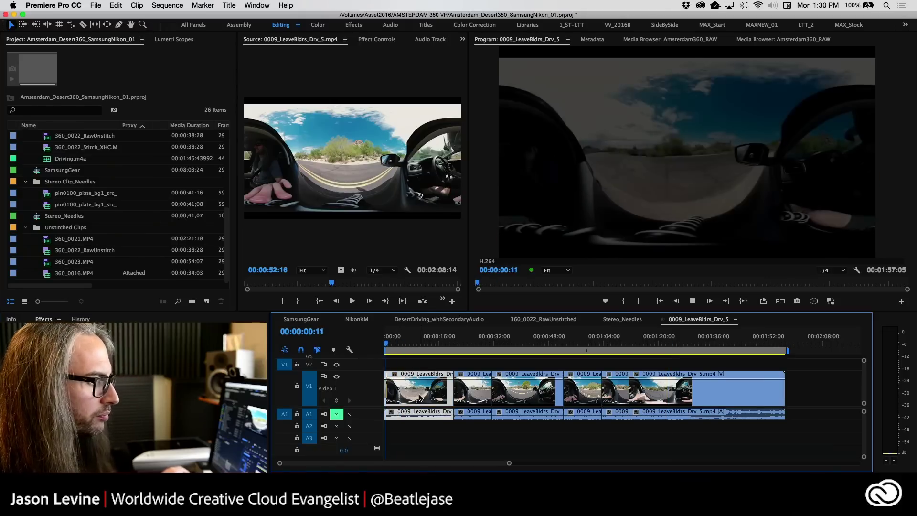
{"action": "key", "text": "space"}
- Add a Cross Dissolve at the 00:00:52:12 cut, enlarge that part of the timeline and place the playhead just before the transition
{"action": "key", "text": "shift+7"}
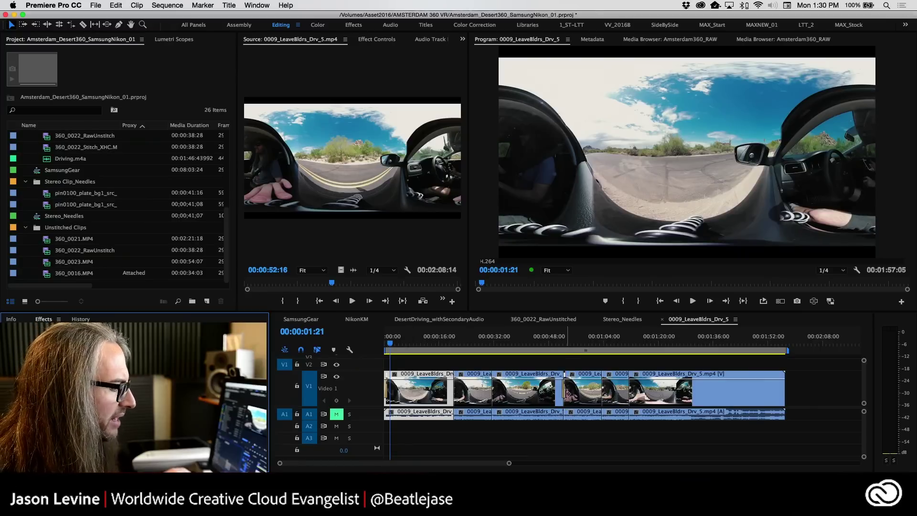
{"action": "left_click", "coordinate": [565, 344]}
{"action": "key", "text": "="}
{"action": "key", "text": "="}
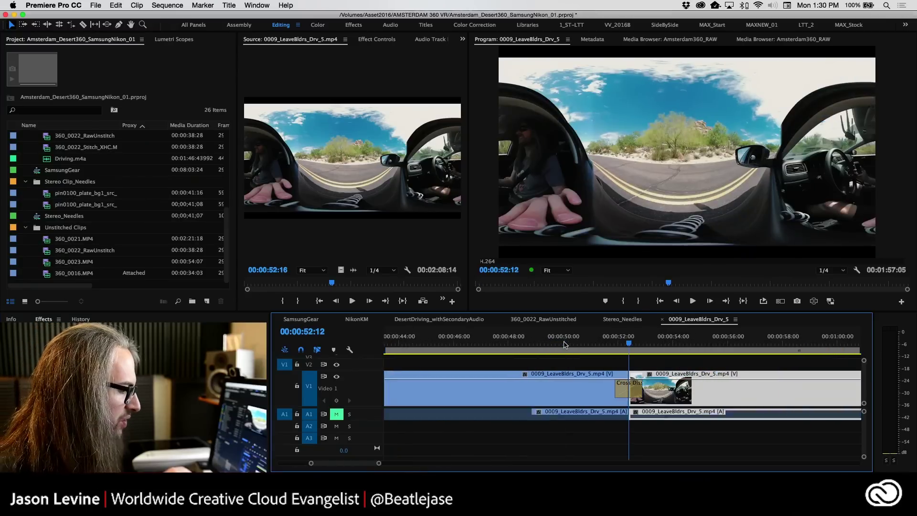
{"action": "left_click", "coordinate": [627, 344]}
{"action": "left_click", "coordinate": [633, 396]}
{"action": "key", "text": "j"}
{"action": "key", "text": "k"}
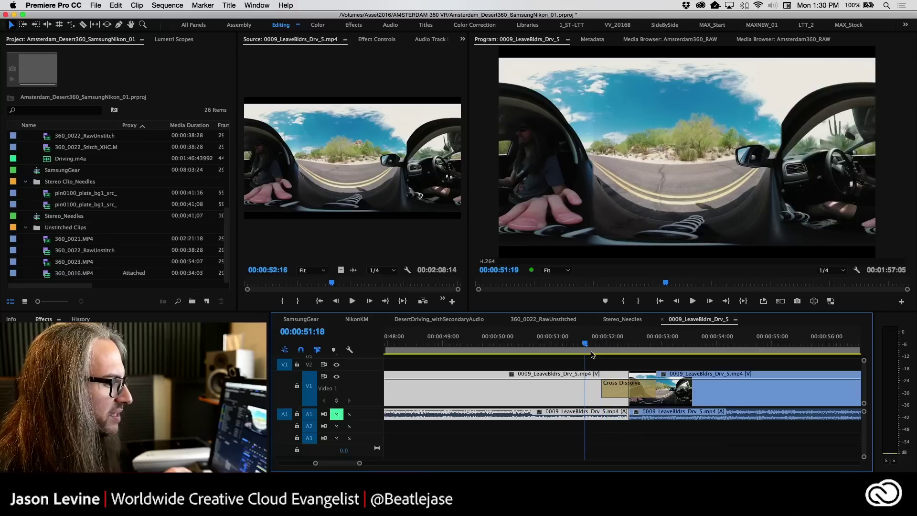
- Play across the Cross Dissolve at the 00:00:52:12 cut in the flat equirectangular display
{"action": "left_click_drag", "start_coordinate": [632, 396], "coordinate": [762, 398]}
{"action": "key", "text": "space"}
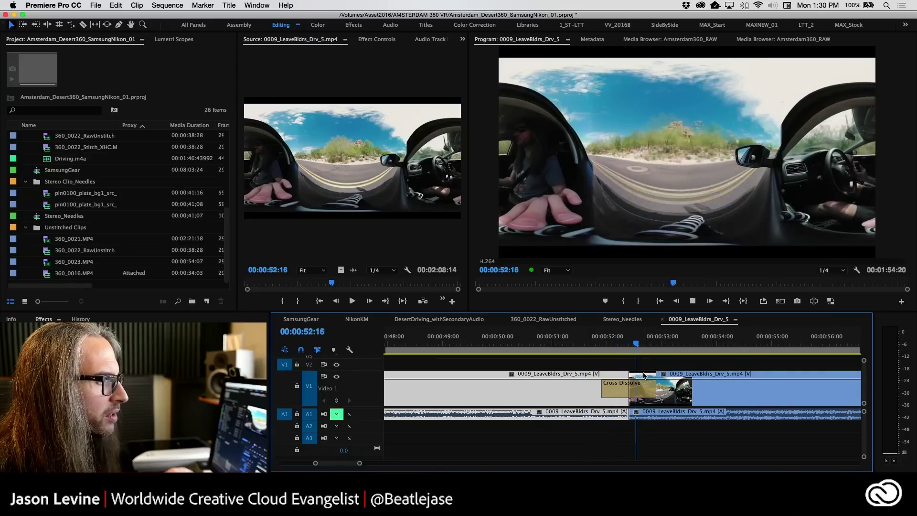
{"action": "left_click", "coordinate": [642, 377]}
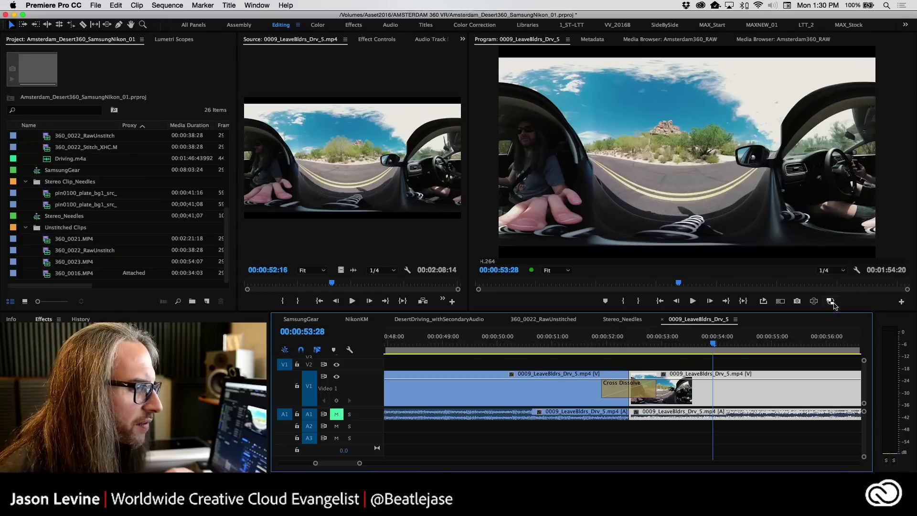
- Switch the program monitor to VR display, turn the view toward the side mirror and steering wheel, and review the Cross Dissolve by playing and scrubbing
{"action": "left_click", "coordinate": [813, 301]}
{"action": "left_click_drag", "start_coordinate": [719, 206], "coordinate": [528, 236]}
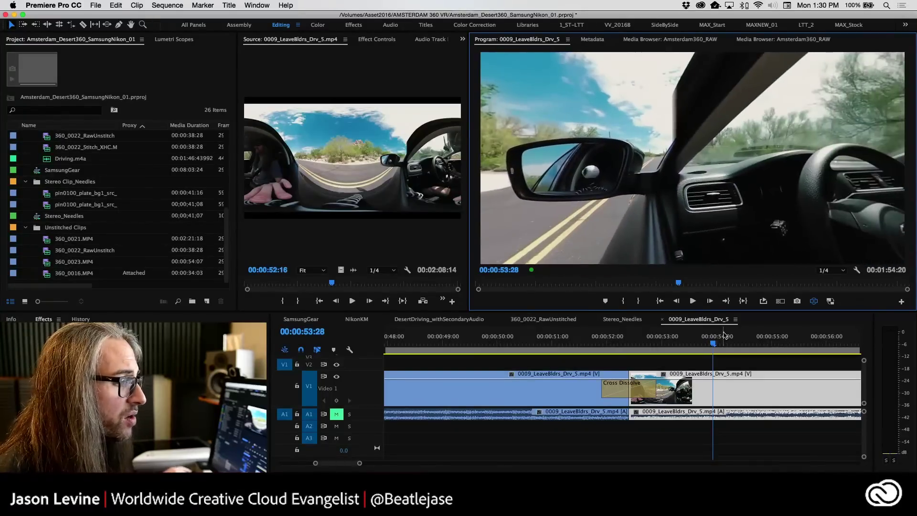
{"action": "left_click", "coordinate": [568, 342]}
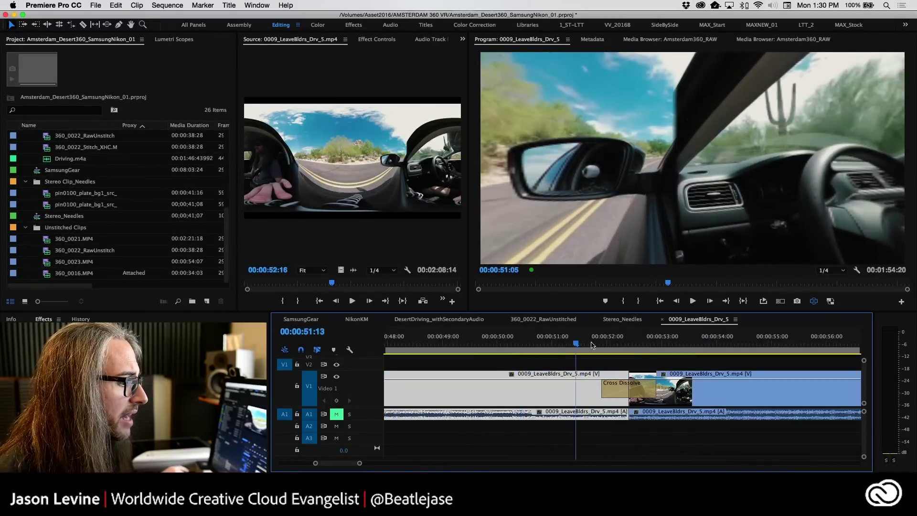
{"action": "key", "text": "space"}
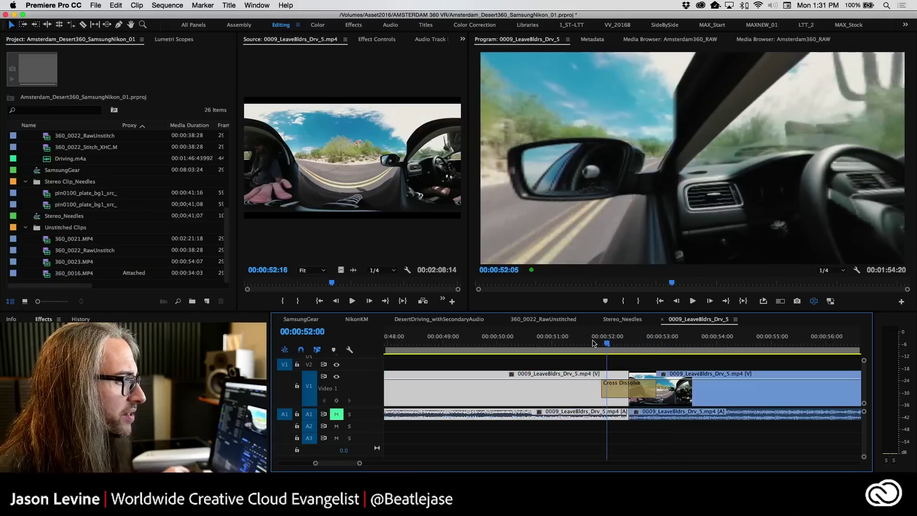
{"action": "left_click_drag", "start_coordinate": [602, 343], "coordinate": [668, 346]}
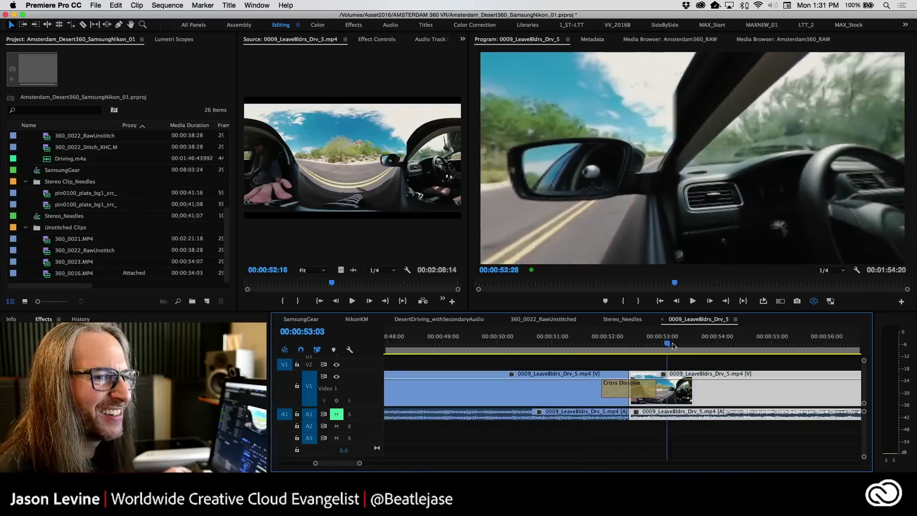
{"action": "left_click", "coordinate": [477, 345]}
{"action": "key", "text": "space"}
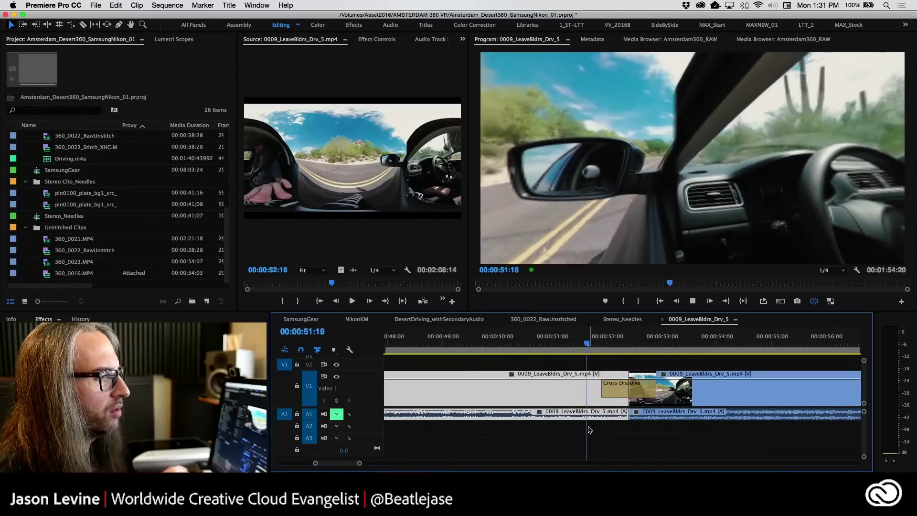
{"action": "key", "text": "space"}
{"action": "key", "text": "backslash"}
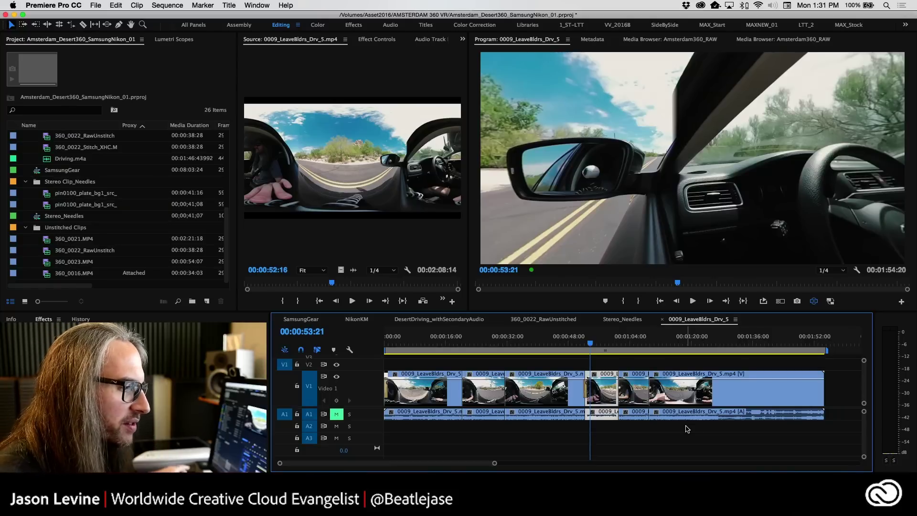
- Open the SamsungGear sequence and compare its flat equirectangular frame with the VR display, ending in VR display
{"action": "left_click", "coordinate": [301, 319]}
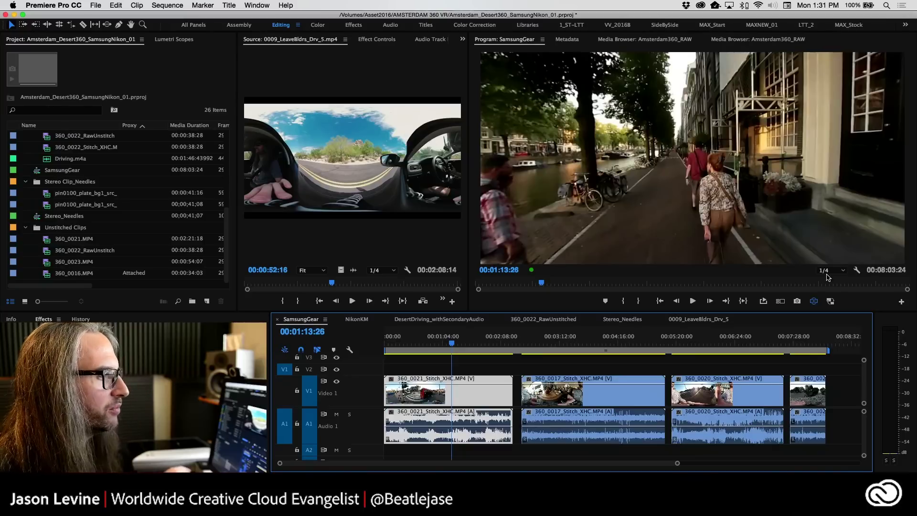
{"action": "left_click", "coordinate": [813, 301]}
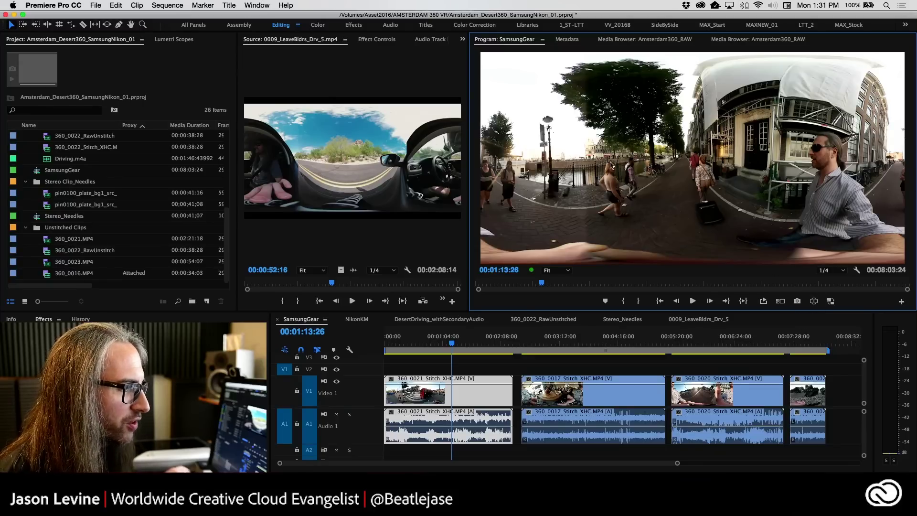
{"action": "left_click", "coordinate": [813, 301]}
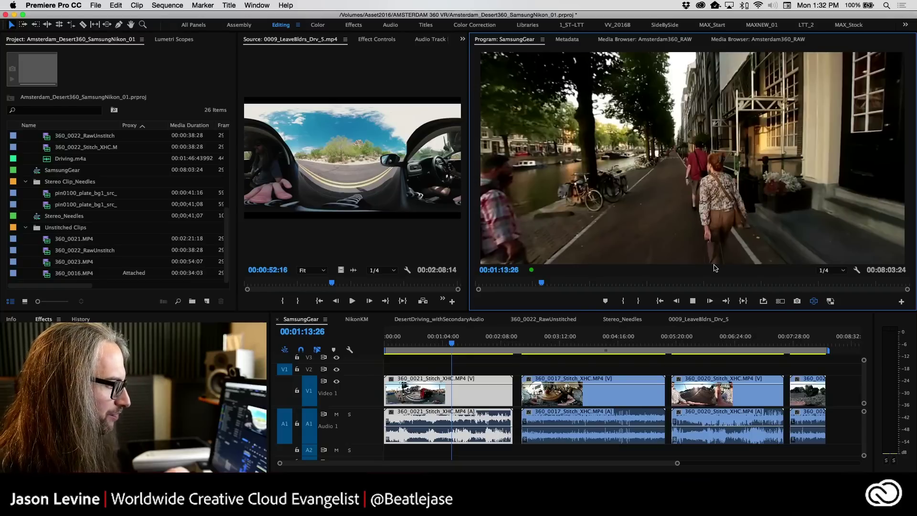
- Play the first SamsungGear clip backward to about 00:01:11:29, then forward to about 00:01:20:06 in VR display
{"action": "key", "text": "j"}
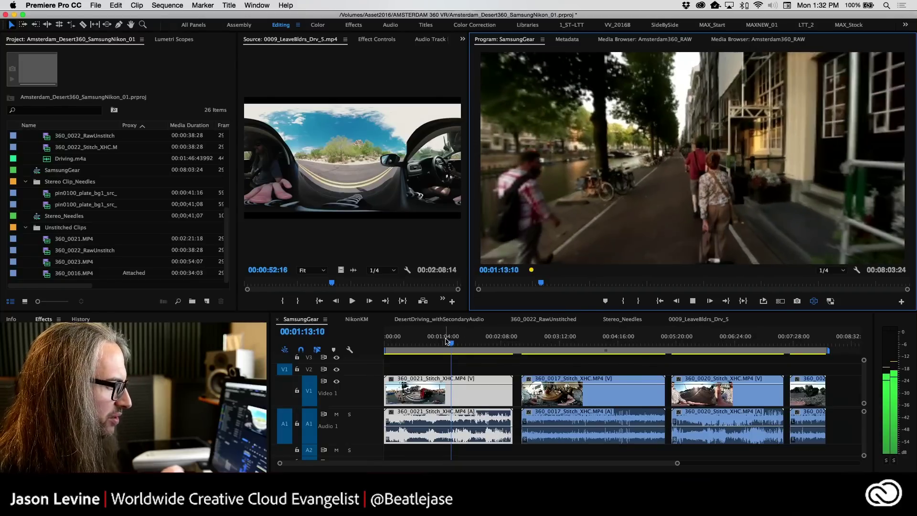
{"action": "key", "text": "k"}
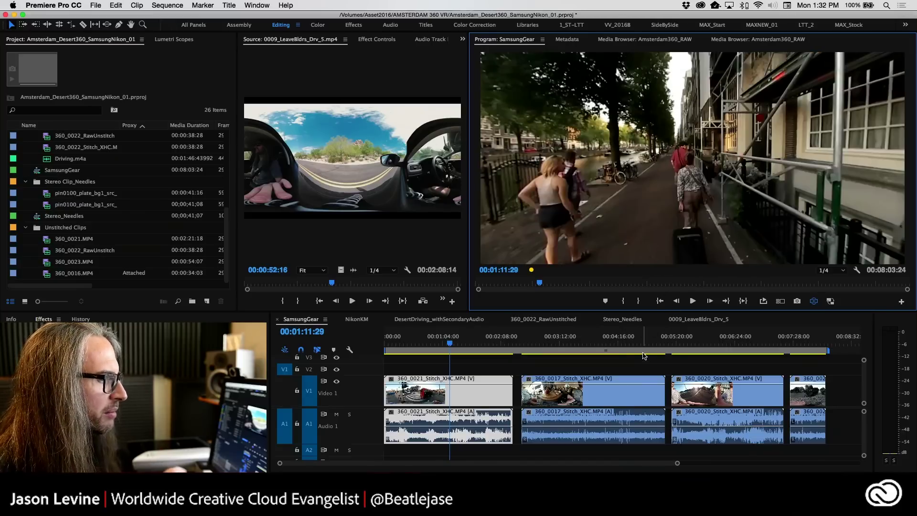
{"action": "key", "text": "l"}
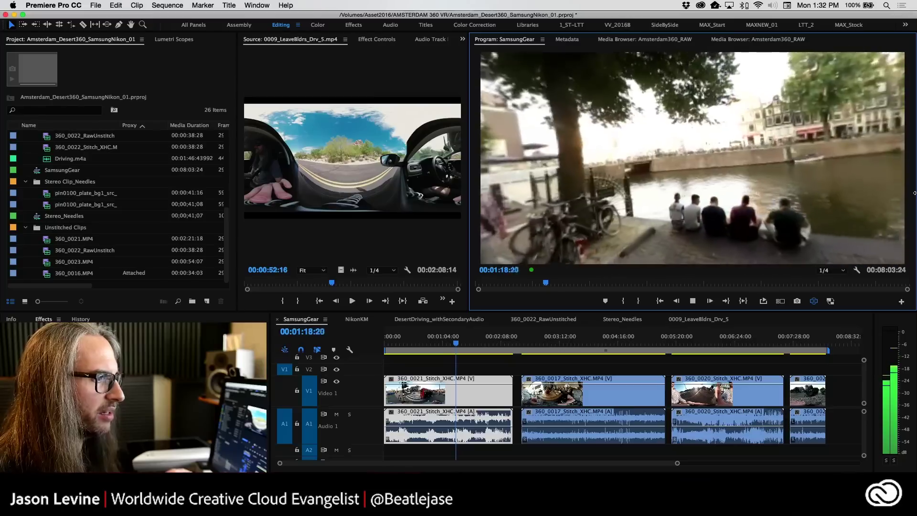
{"action": "key", "text": "space"}
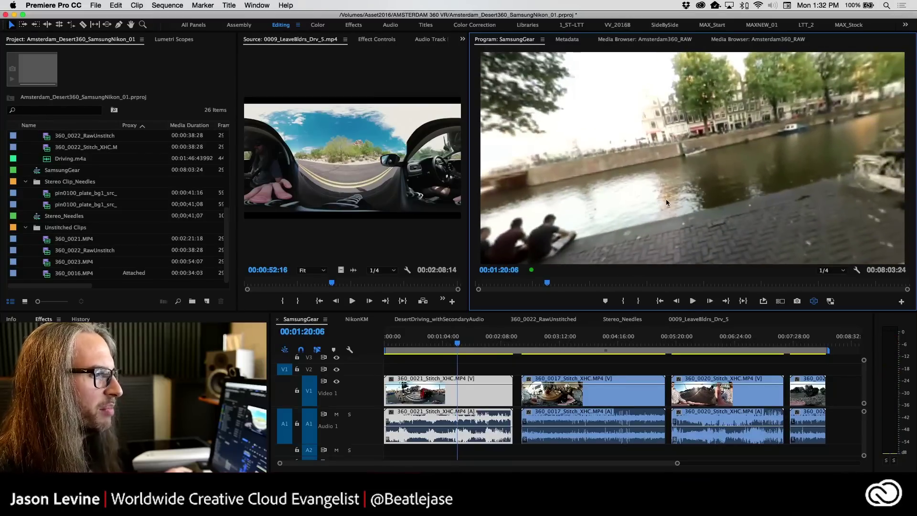
- Turn the VR view around the street and canal while playing the first clip backward to about 00:01:12:22
{"action": "left_click_drag", "start_coordinate": [849, 198], "coordinate": [628, 205]}
{"action": "key", "text": "j"}
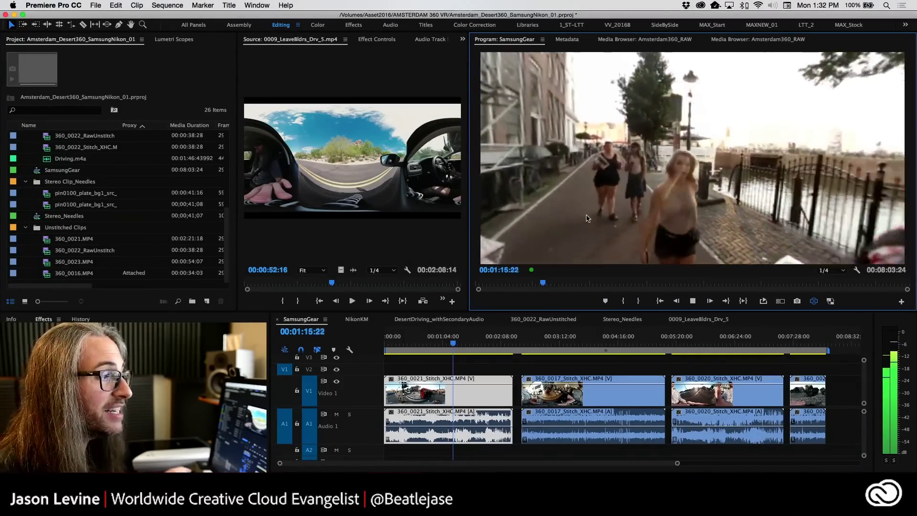
{"action": "left_click_drag", "start_coordinate": [592, 195], "coordinate": [508, 204]}
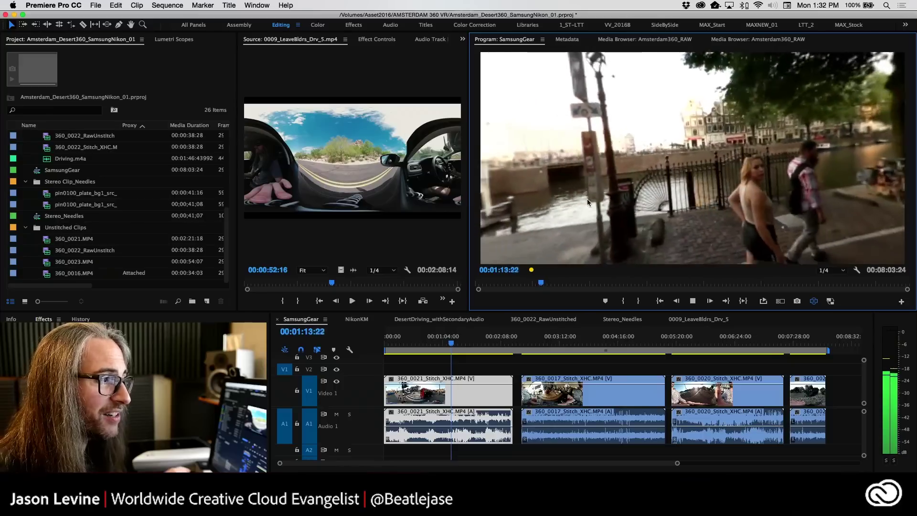
{"action": "left_click_drag", "start_coordinate": [564, 196], "coordinate": [602, 187]}
{"action": "key", "text": "k"}
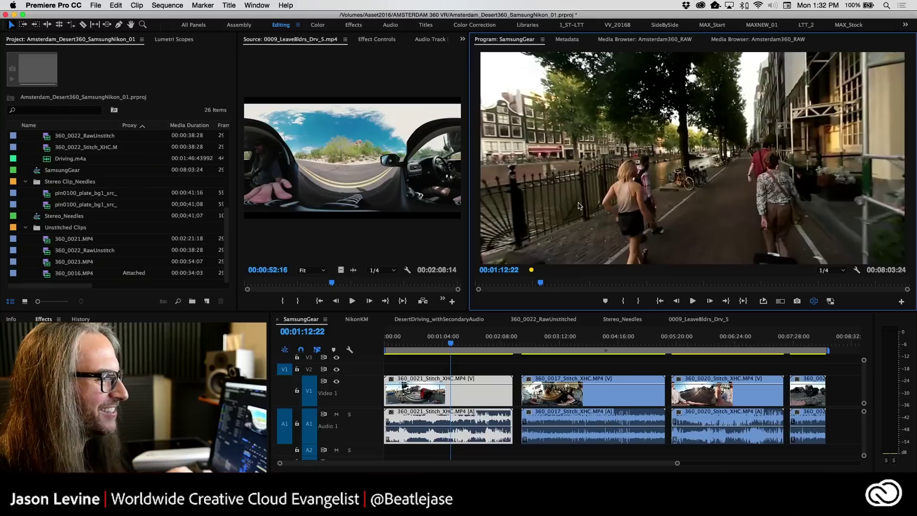
- Play the first clip forward past 00:01:15:14, then in reverse to about 00:01:06:29
{"action": "key", "text": "l"}
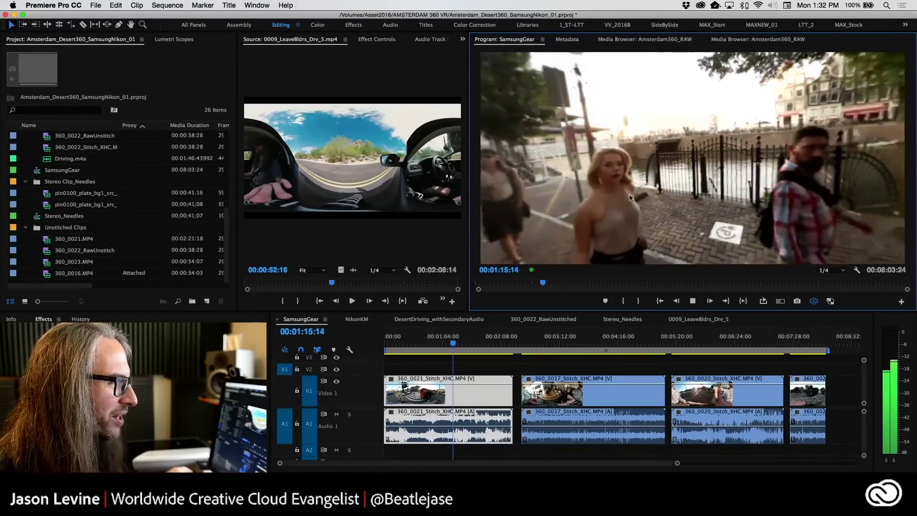
{"action": "key", "text": "j"}
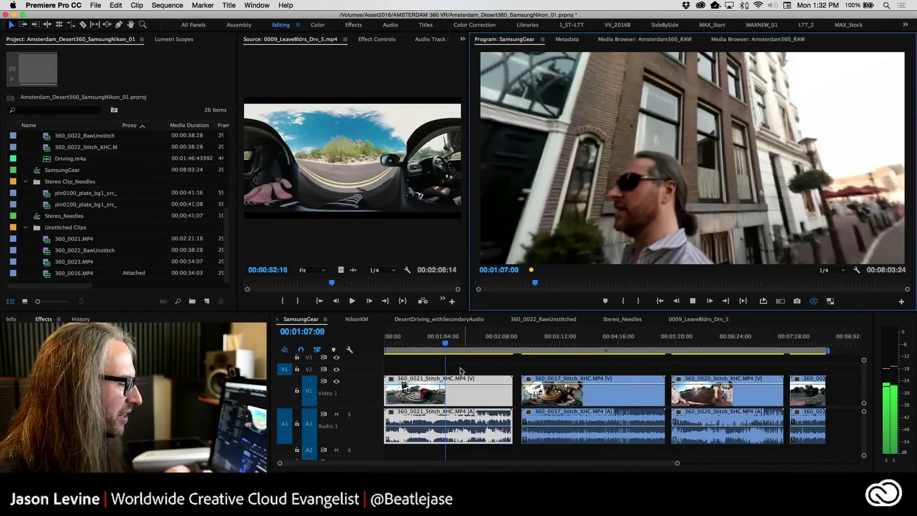
{"action": "key", "text": "k"}
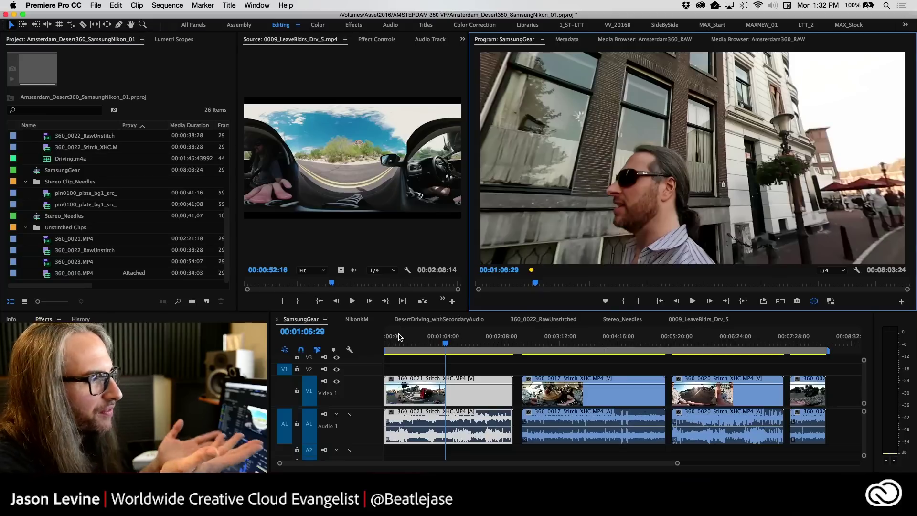
- Preview the third and fourth SamsungGear clips in VR display, stopping at about 00:05:44:22 and 00:07:48:25
{"action": "mouse_move", "coordinate": [602, 183]}
{"action": "left_mouse_down"}
{"action": "mouse_move", "coordinate": [755, 196]}
{"action": "mouse_move", "coordinate": [500, 182]}
{"action": "mouse_move", "coordinate": [586, 186]}
{"action": "left_mouse_up"}
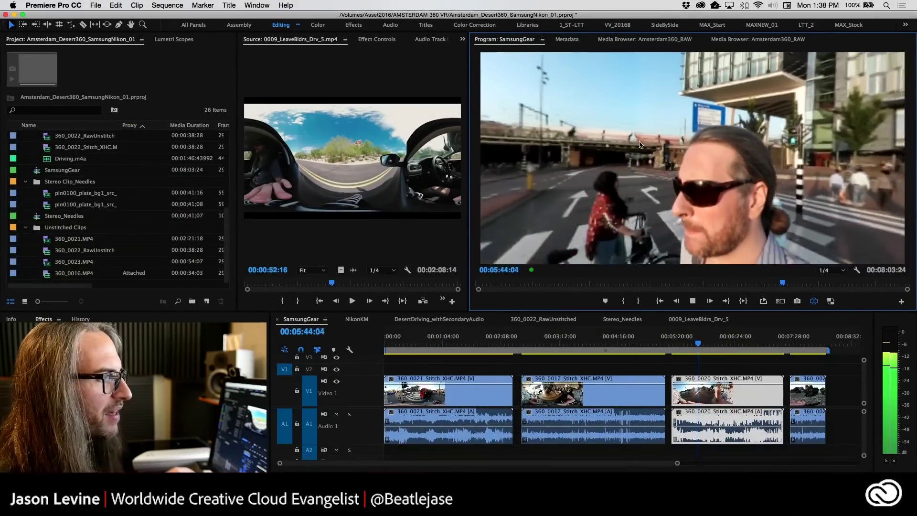
{"action": "key", "text": "space"}
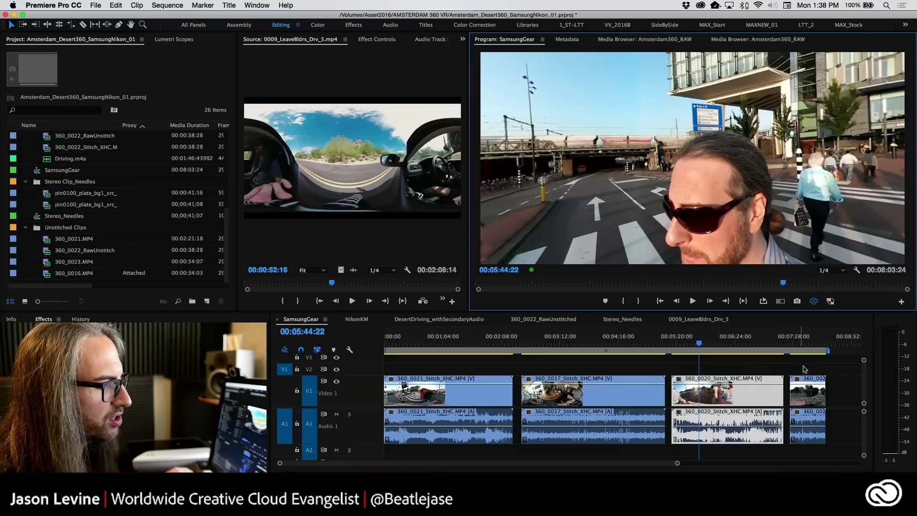
{"action": "left_click", "coordinate": [792, 343]}
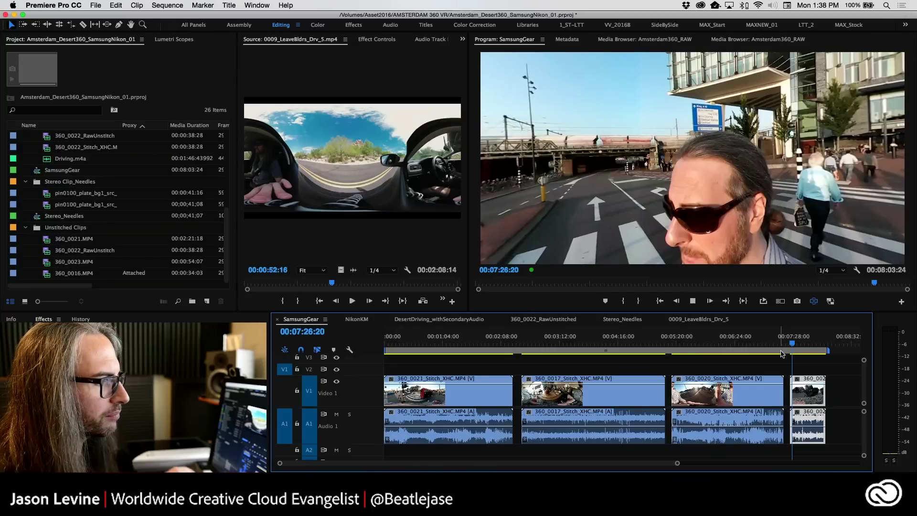
{"action": "left_click", "coordinate": [712, 234]}
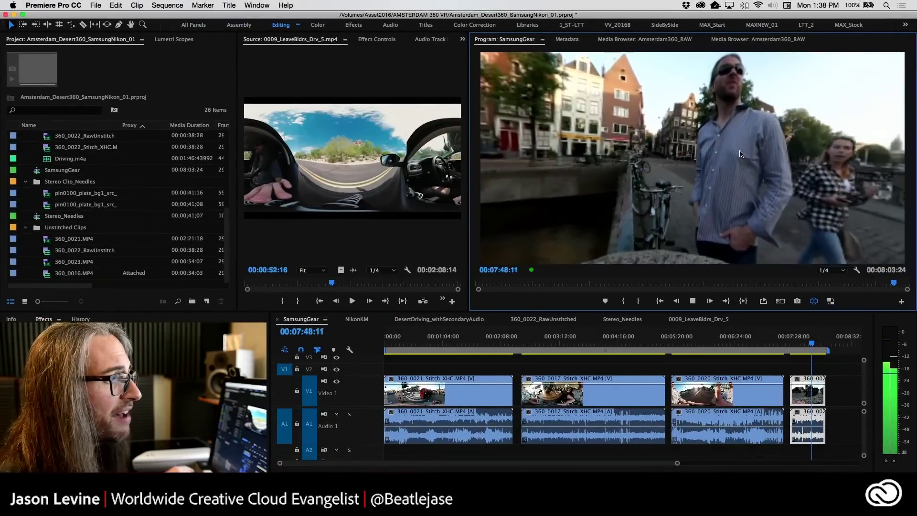
{"action": "key", "text": "space"}
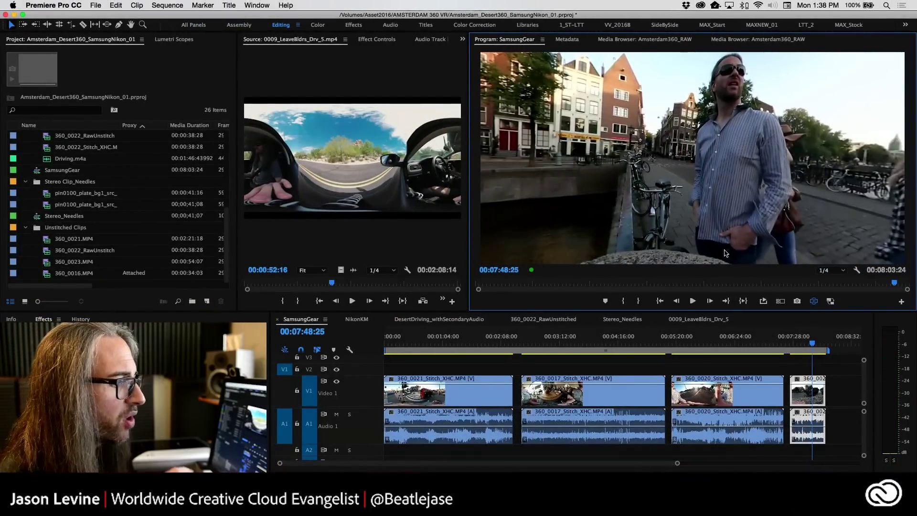
- Open the NikonKM sequence, enlarge its V1 and A1 tracks and place the playhead at about 00:00:07:09
{"action": "left_click", "coordinate": [355, 319]}
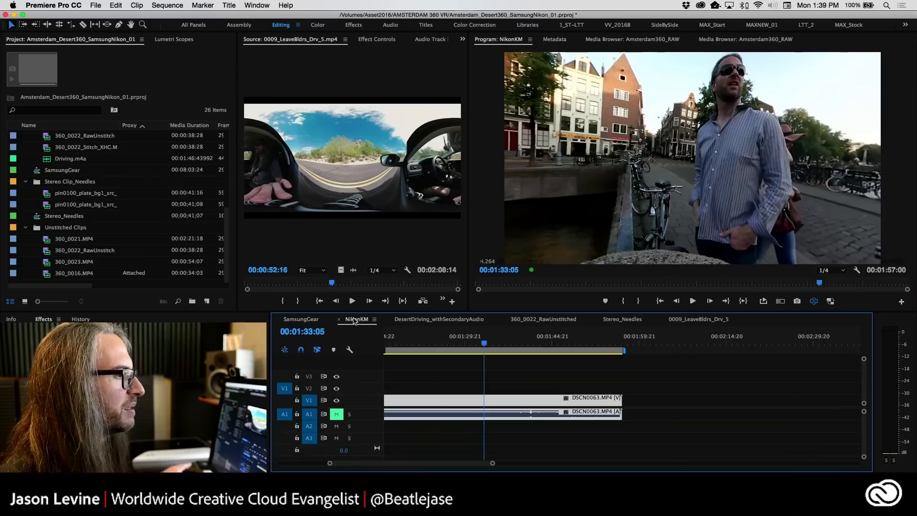
{"action": "double_click", "coordinate": [368, 403]}
{"action": "double_click", "coordinate": [373, 420]}
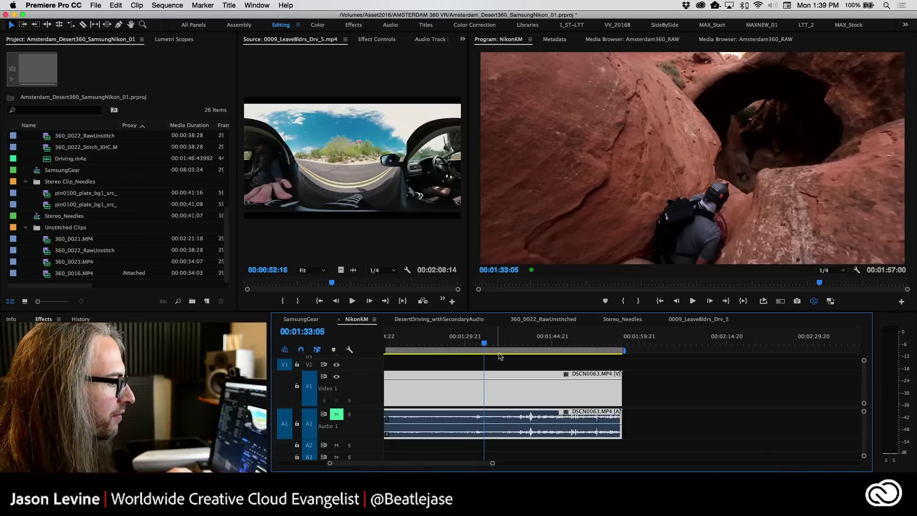
{"action": "key", "text": "backslash"}
{"action": "left_click_drag", "start_coordinate": [539, 345], "coordinate": [412, 340]}
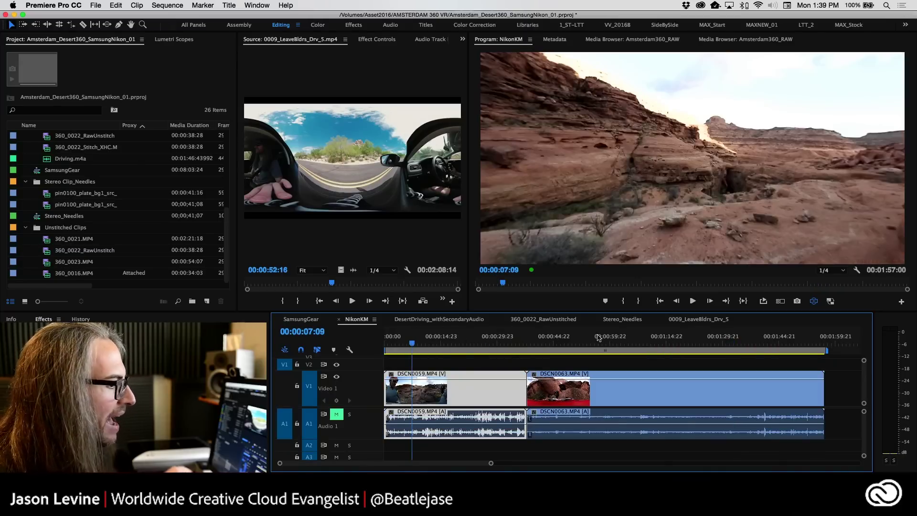
- Play the DSCN0059.MP4 clip to about 00:00:36:04 while turning the VR view up to the sky and down to the hiker
{"action": "left_click", "coordinate": [585, 184]}
{"action": "key", "text": "space"}
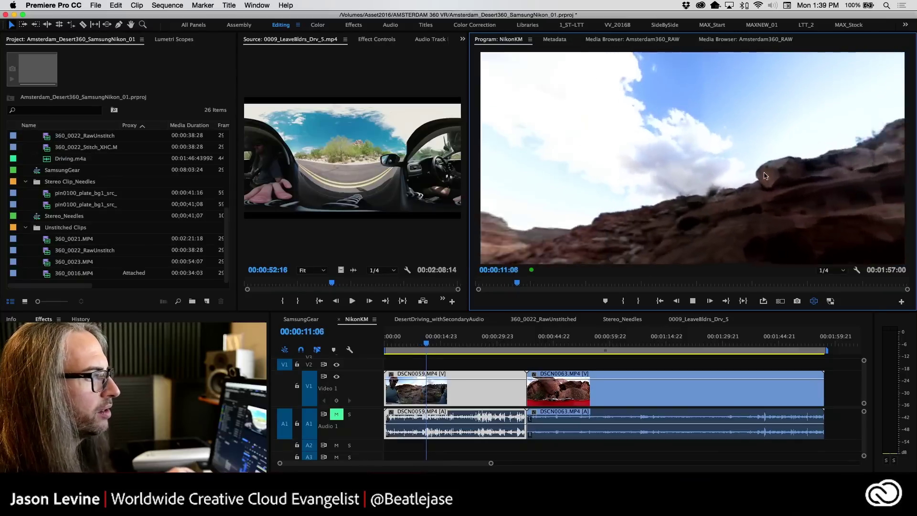
{"action": "left_click_drag", "start_coordinate": [622, 130], "coordinate": [519, 242]}
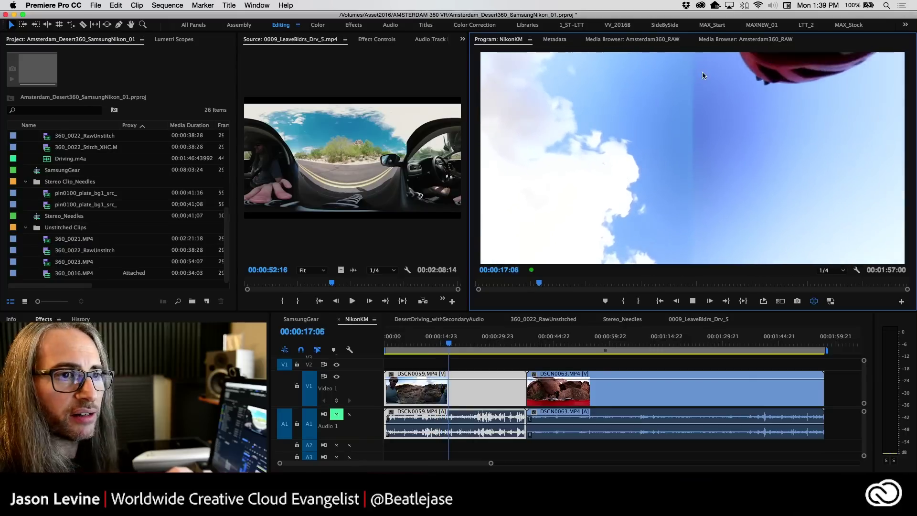
{"action": "left_click_drag", "start_coordinate": [626, 229], "coordinate": [765, 137]}
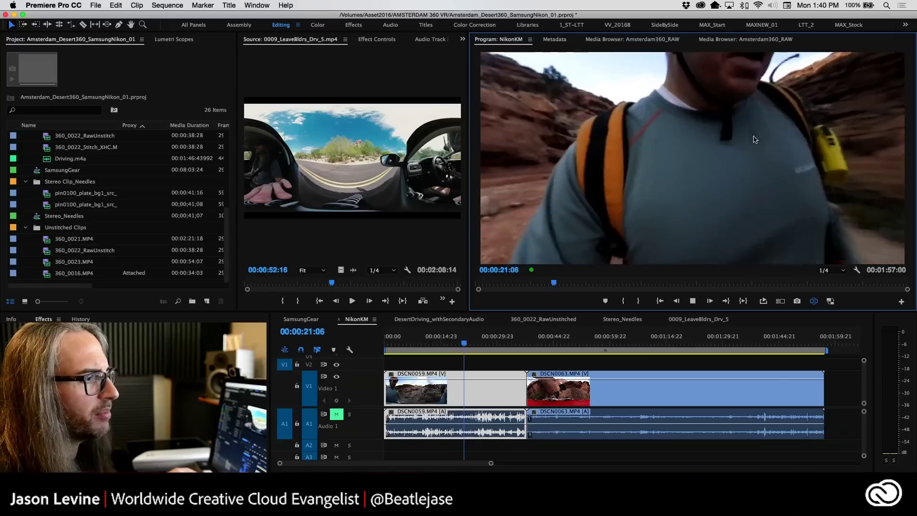
{"action": "left_click_drag", "start_coordinate": [693, 137], "coordinate": [708, 153]}
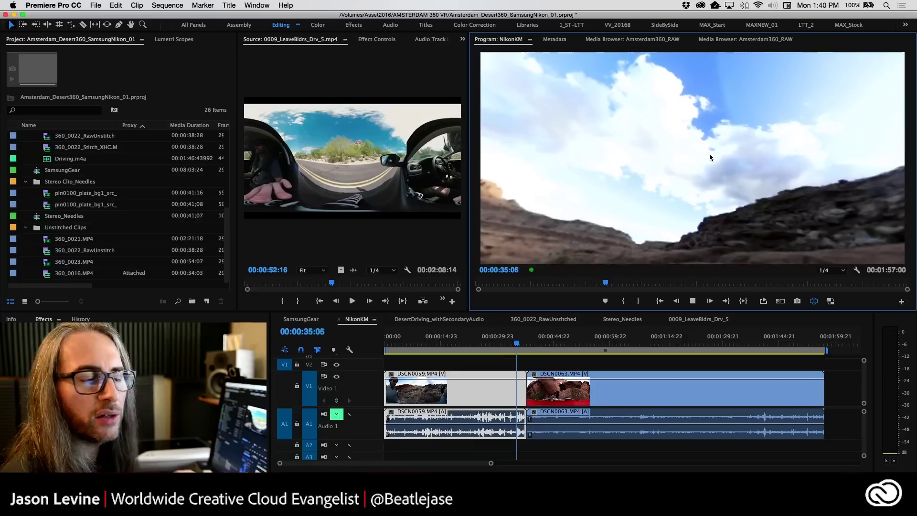
{"action": "key", "text": "space"}
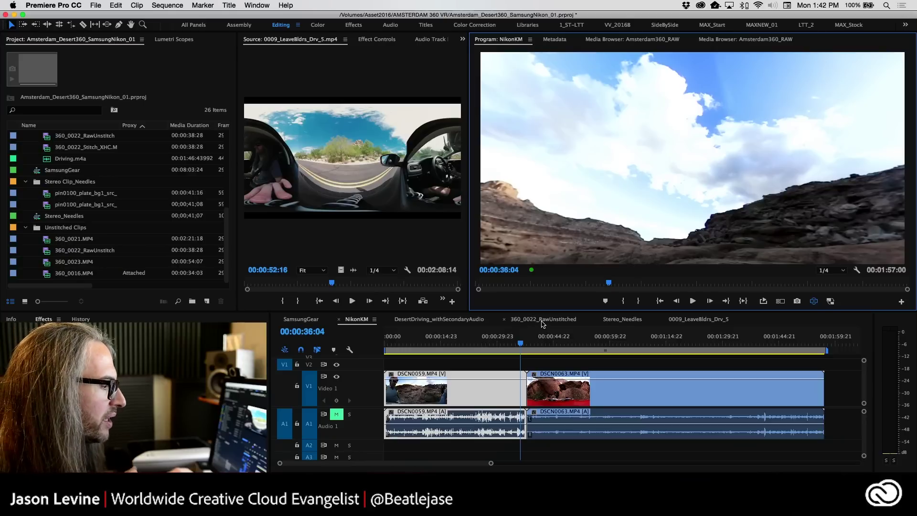
- Open the 360_0022_RawUnstitched sequence, tilt its VR view up to inspect the seam, and turn VR display off
{"action": "left_click", "coordinate": [542, 319]}
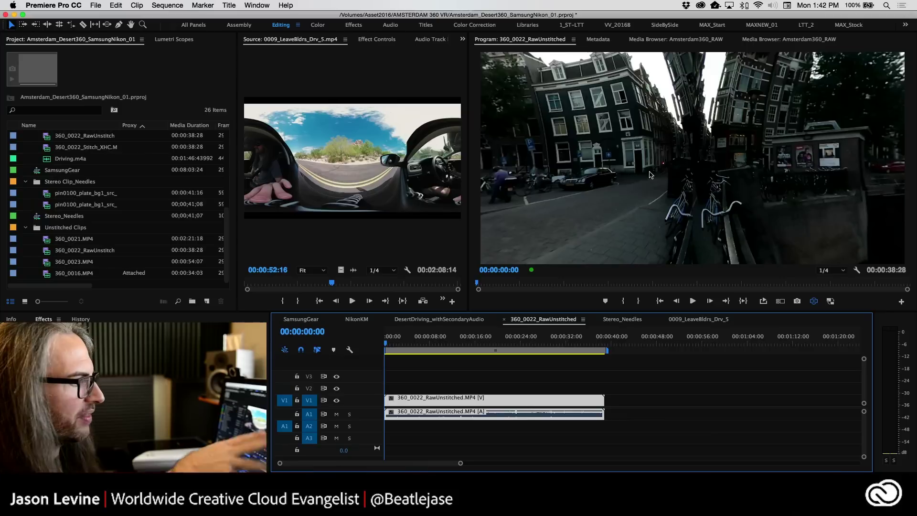
{"action": "left_click_drag", "start_coordinate": [598, 192], "coordinate": [675, 129]}
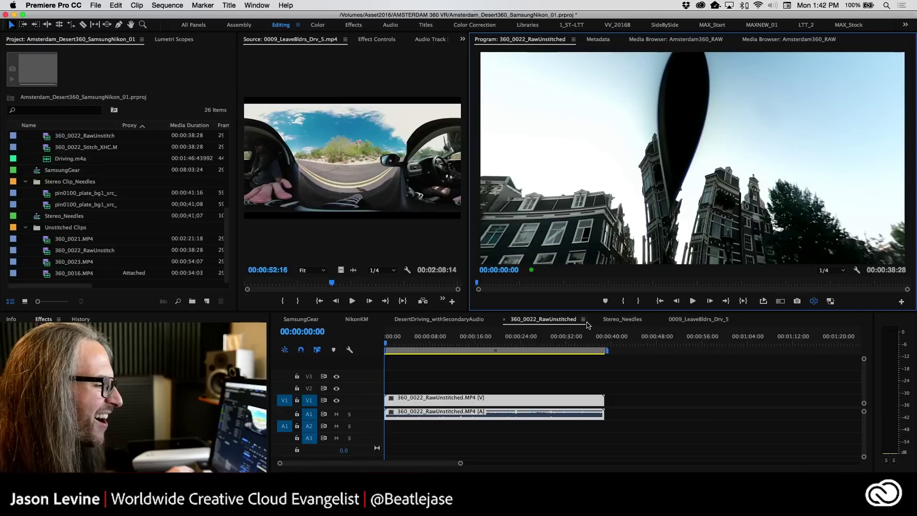
{"action": "left_click", "coordinate": [814, 301]}
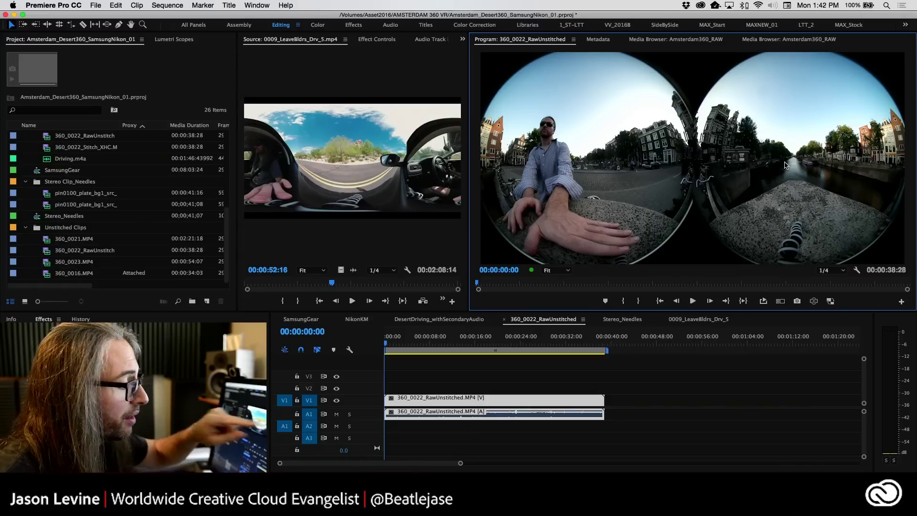
- Play and scrub the unstitched footage to about 00:00:25:03 in dual-fisheye view, and turn VR display back on
{"action": "key", "text": "space"}
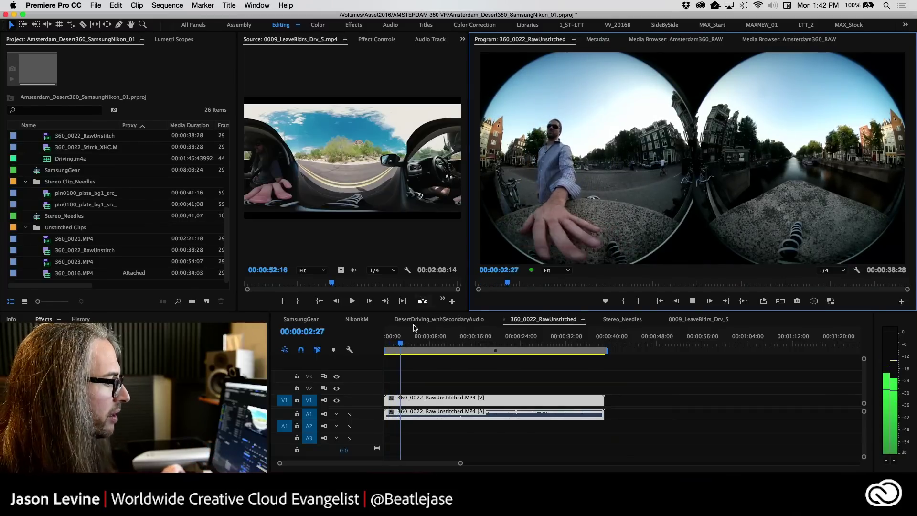
{"action": "left_click", "coordinate": [417, 342]}
{"action": "left_click_drag", "start_coordinate": [416, 343], "coordinate": [524, 346]}
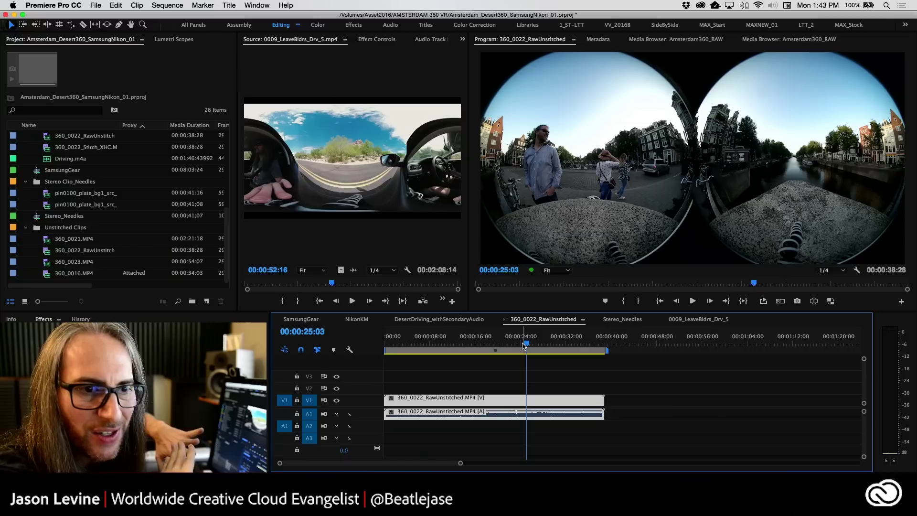
{"action": "key", "text": "ctrl+shift+v"}
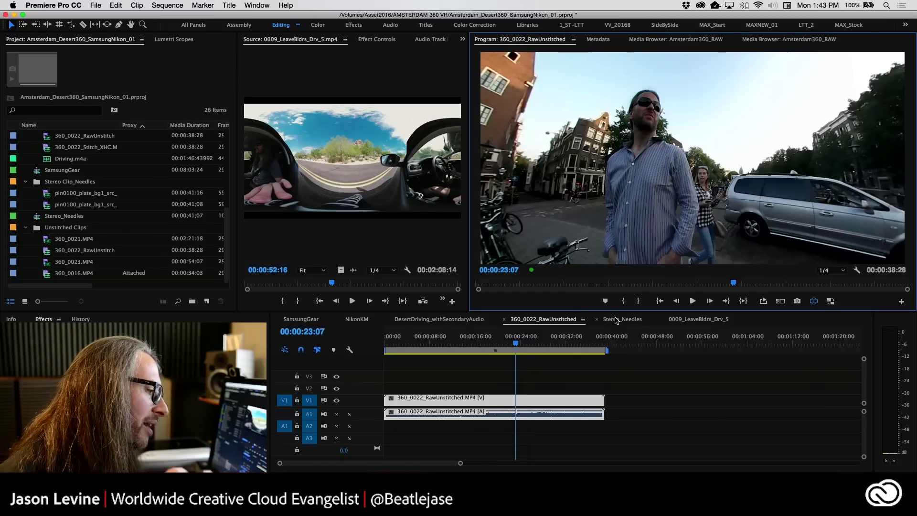
- Open the Stereo_Needles sequence and reveal its clip in the project to examine the media details
{"action": "left_click", "coordinate": [616, 319]}
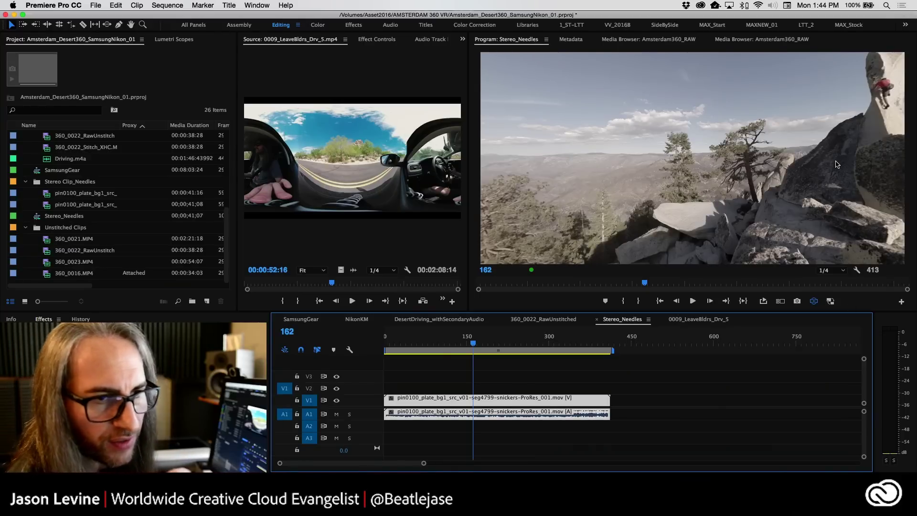
{"action": "right_click", "coordinate": [483, 402]}
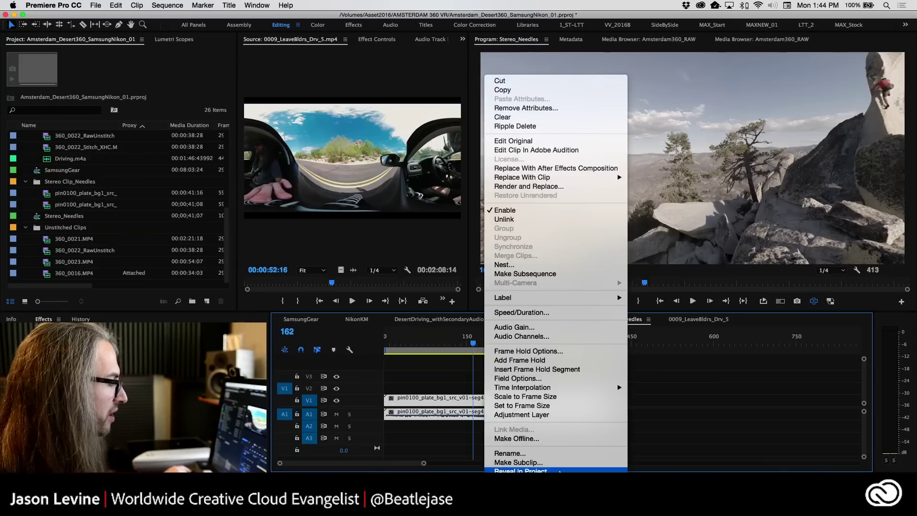
{"action": "left_click", "coordinate": [520, 471]}
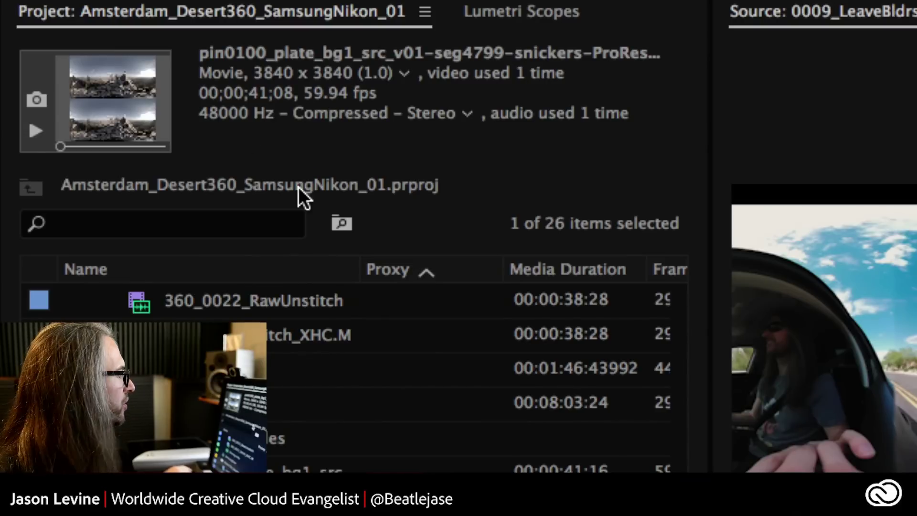
{"action": "key", "text": "grave"}
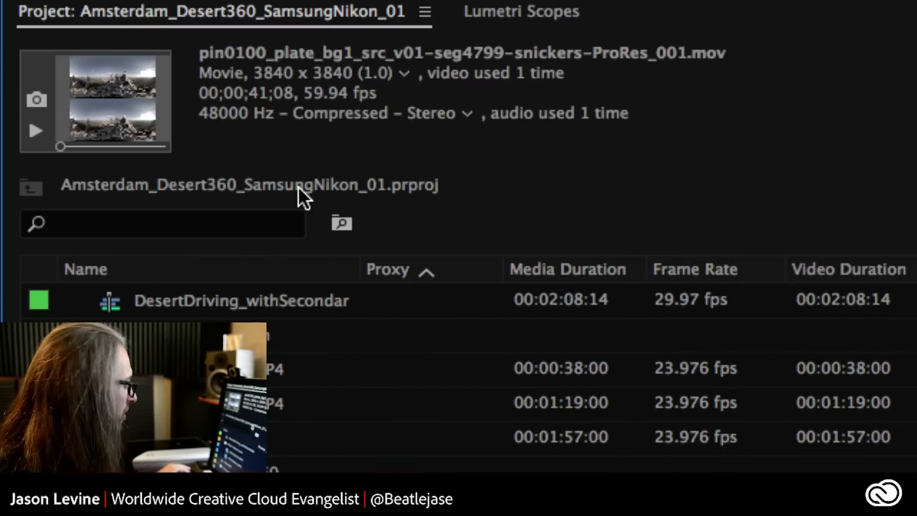
{"action": "key", "text": "grave"}
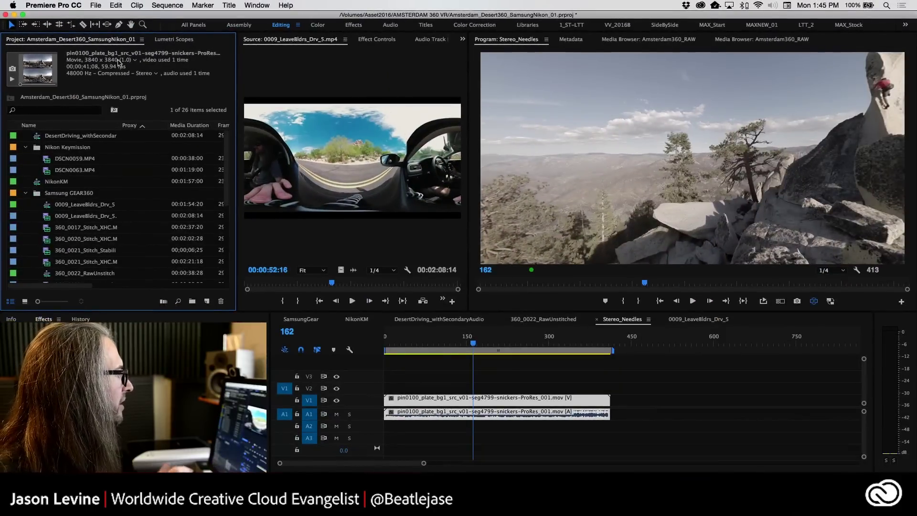
- Hide the project's Preview Area and enlarge the V1 track of the Stereo_Needles sequence
{"action": "left_click", "coordinate": [145, 41]}
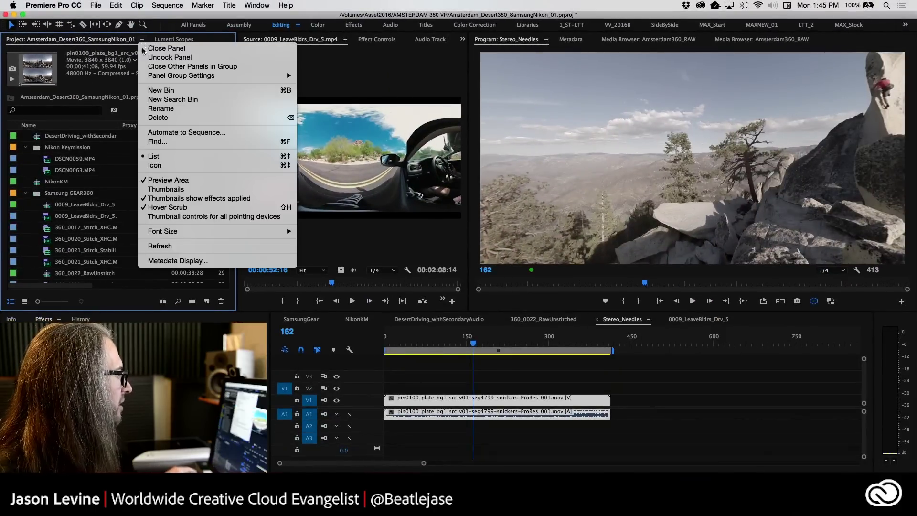
{"action": "left_click", "coordinate": [188, 182]}
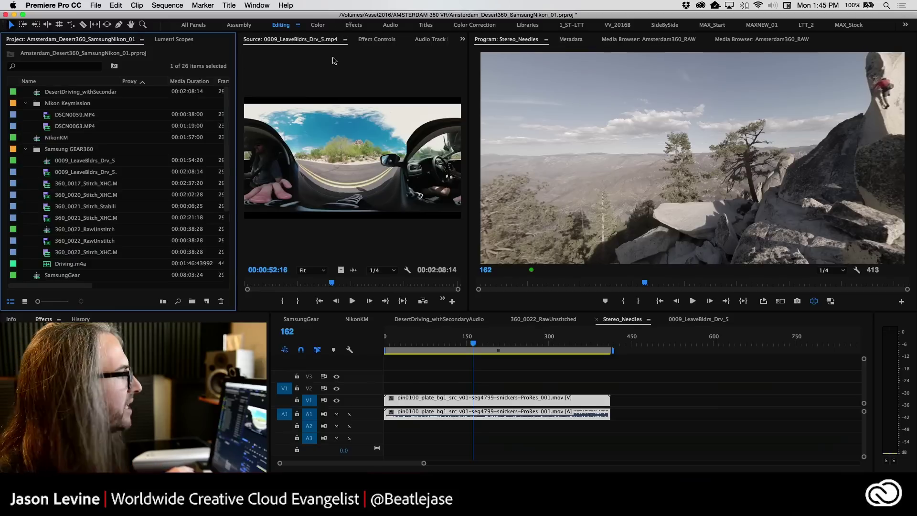
{"action": "double_click", "coordinate": [362, 396]}
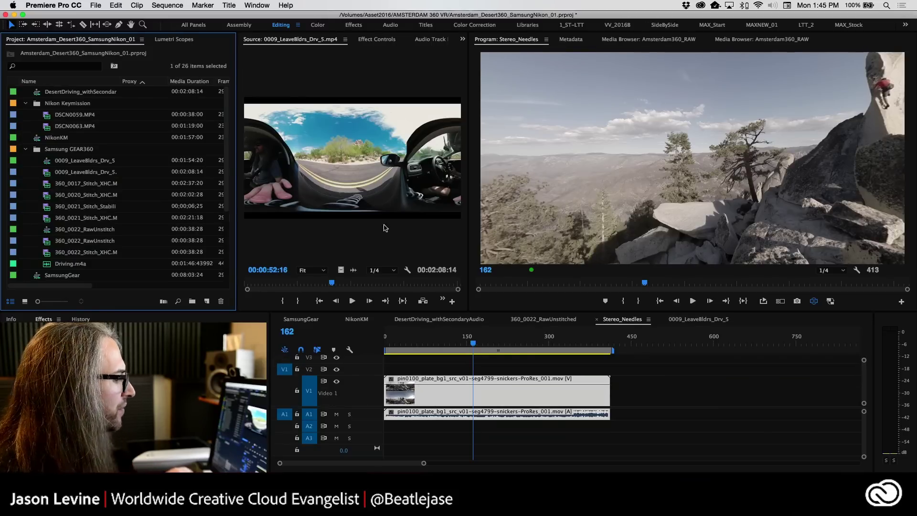
- Review the Stereo_Needles sequence settings, including frame size and VR properties, and dismiss them without changes
{"action": "left_click", "coordinate": [164, 5]}
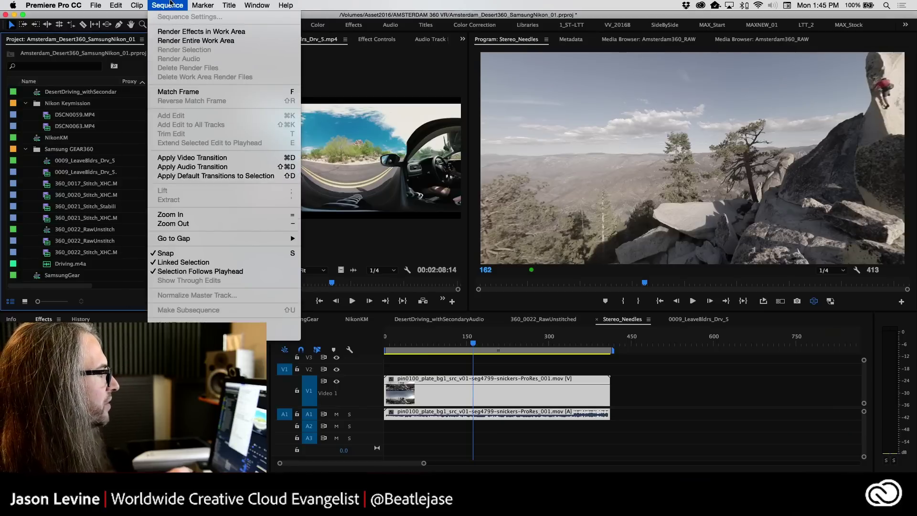
{"action": "left_click", "coordinate": [171, 3]}
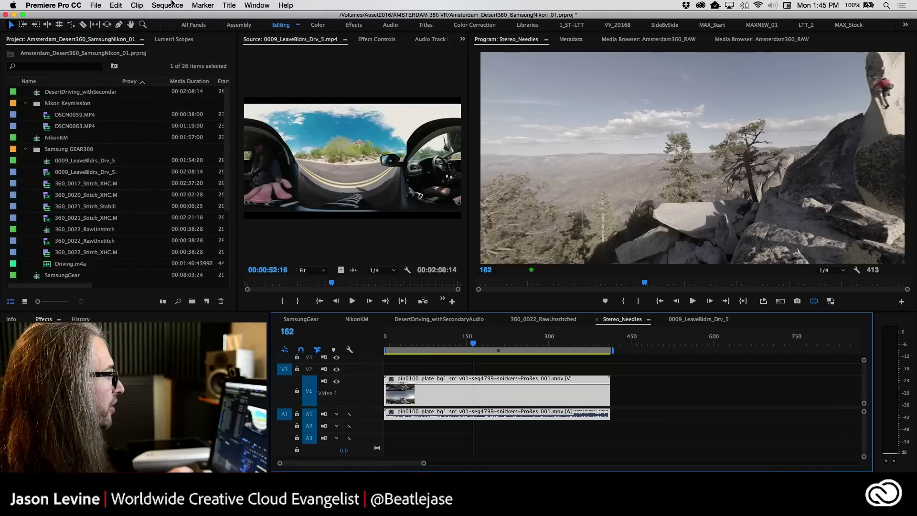
{"action": "left_click", "coordinate": [172, 4]}
{"action": "left_click", "coordinate": [172, 15]}
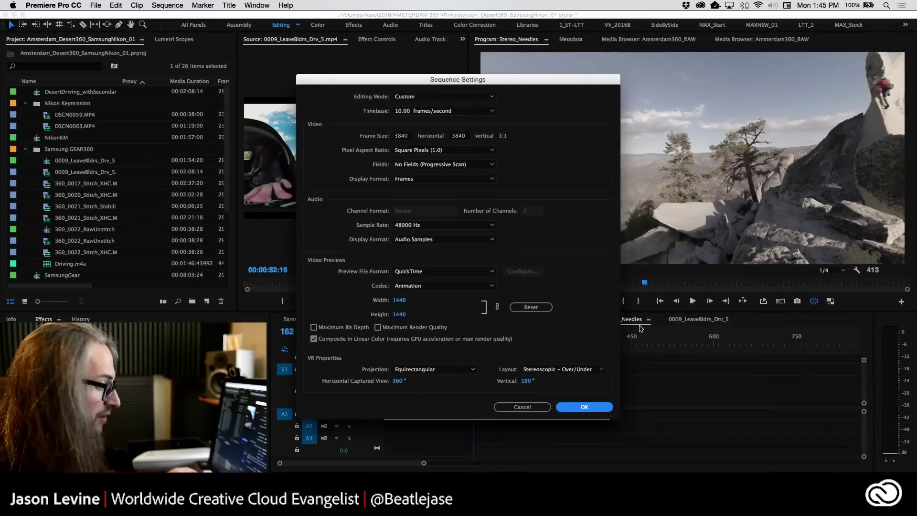
{"action": "left_click", "coordinate": [517, 408]}
- Turn off VR display to view both stacked eye images and check the stereoscopic layout in the sequence settings
{"action": "left_click", "coordinate": [814, 301]}
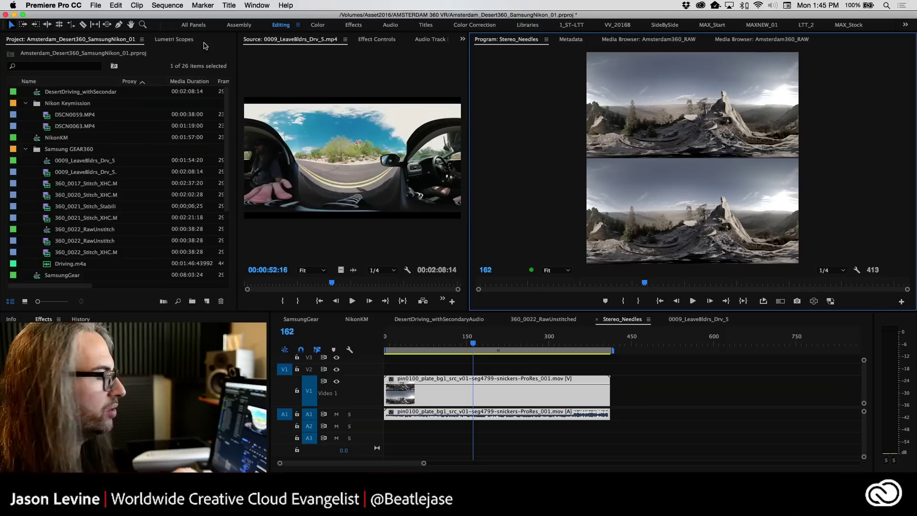
{"action": "left_click", "coordinate": [175, 5]}
{"action": "left_click", "coordinate": [175, 17]}
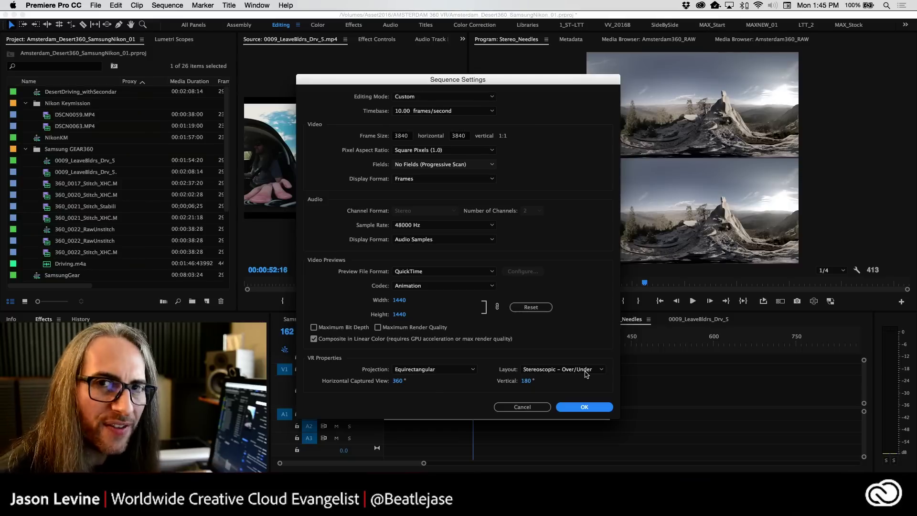
{"action": "left_click", "coordinate": [533, 406]}
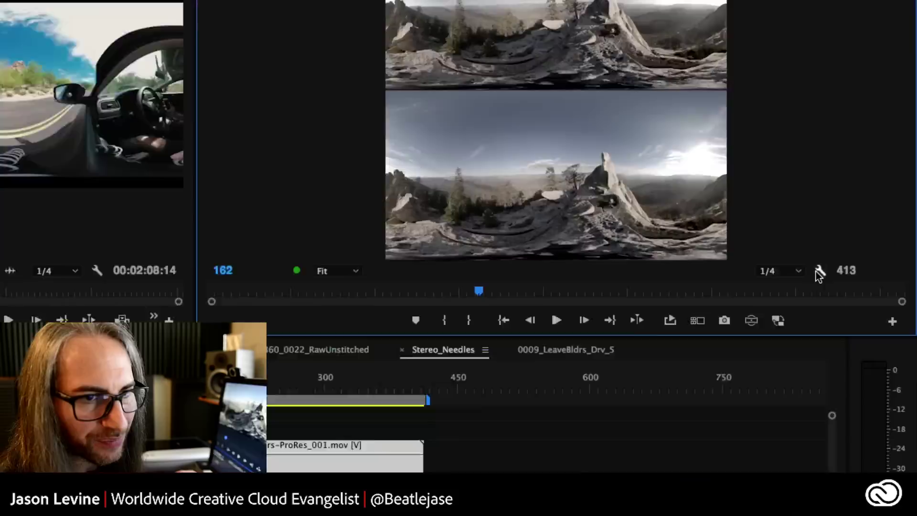
- Enable VR Video display for the Stereo_Needles sequence through the Program monitor settings
{"action": "left_click", "coordinate": [728, 272]}
{"action": "mouse_move", "coordinate": [702, 235]}
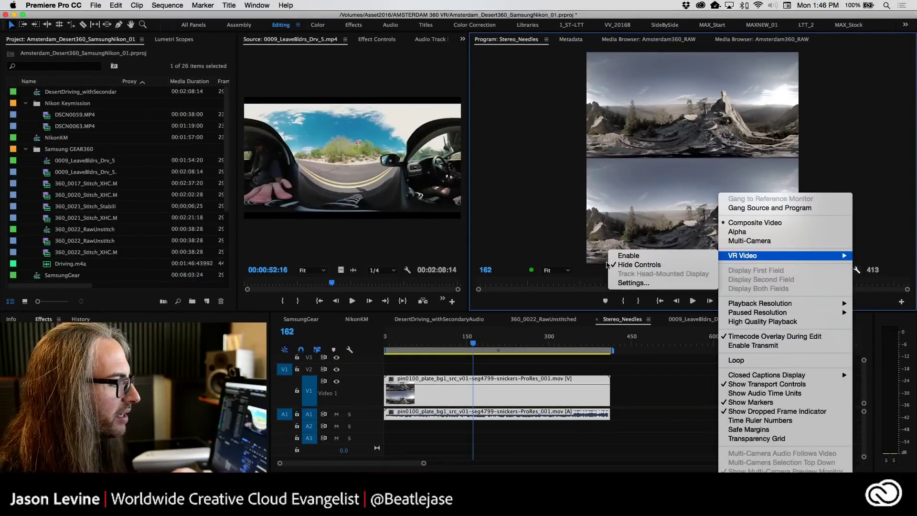
{"action": "left_click", "coordinate": [642, 256]}
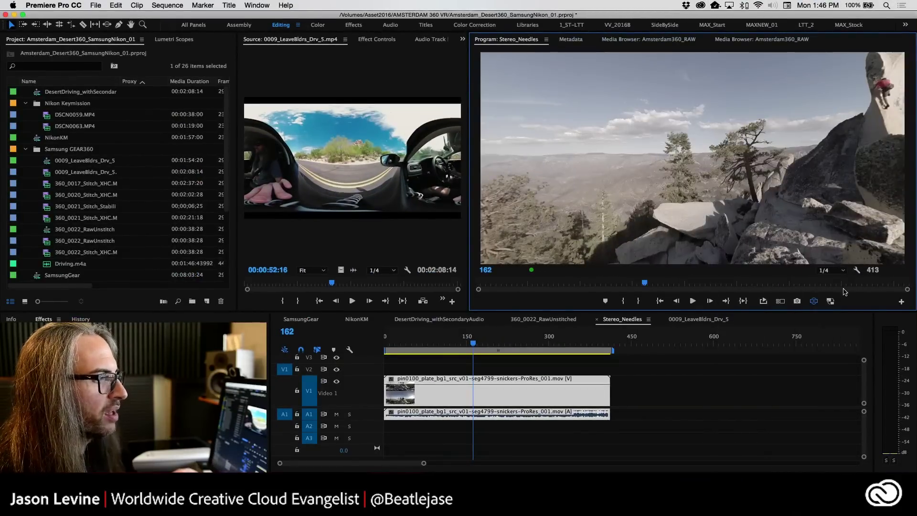
- Show the VR controls and turn the view to -11.0° vertically and 102.0° horizontally
{"action": "left_click", "coordinate": [857, 270]}
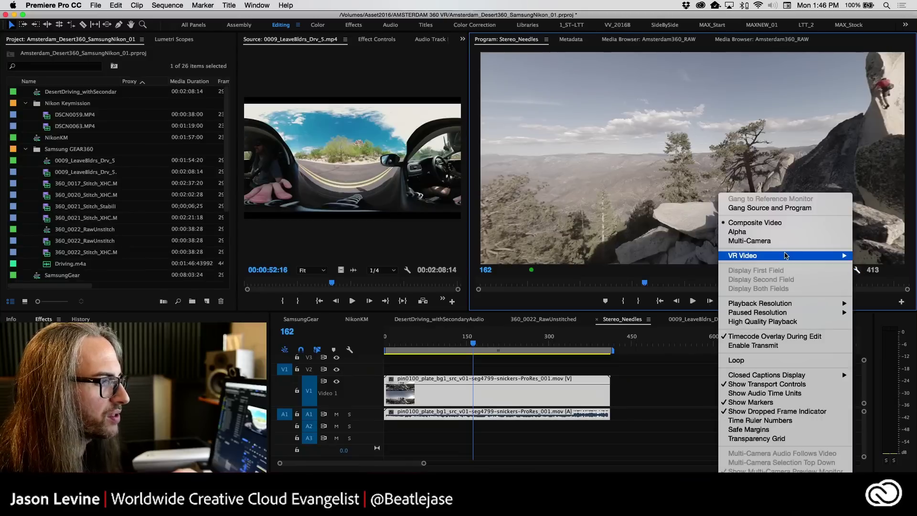
{"action": "mouse_move", "coordinate": [788, 255]}
{"action": "left_click", "coordinate": [652, 269]}
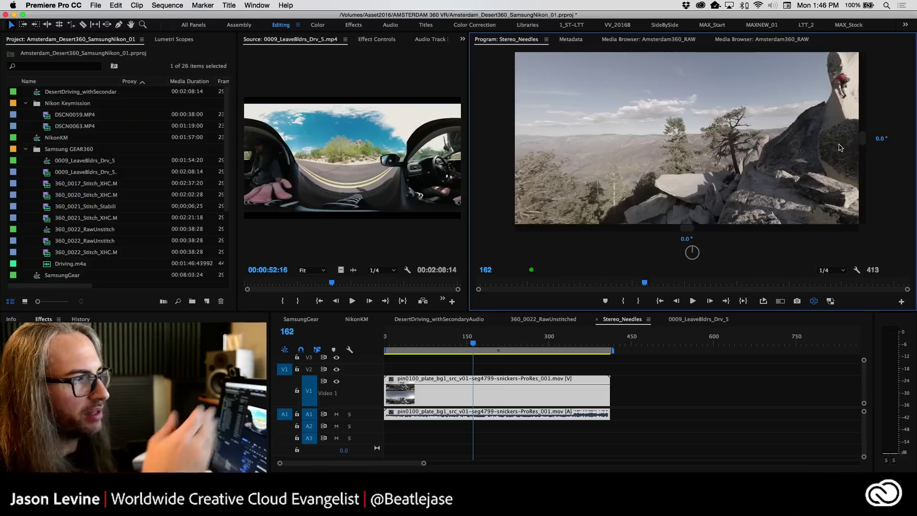
{"action": "mouse_move", "coordinate": [861, 142]}
{"action": "left_mouse_down"}
{"action": "mouse_move", "coordinate": [862, 124]}
{"action": "mouse_move", "coordinate": [865, 178]}
{"action": "mouse_move", "coordinate": [864, 105]}
{"action": "mouse_move", "coordinate": [866, 153]}
{"action": "left_mouse_up"}
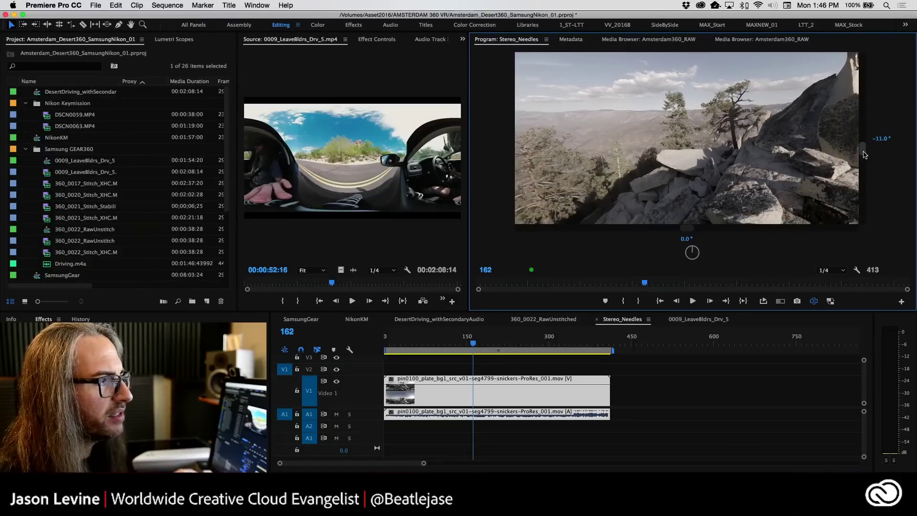
{"action": "left_click_drag", "start_coordinate": [688, 228], "coordinate": [783, 230]}
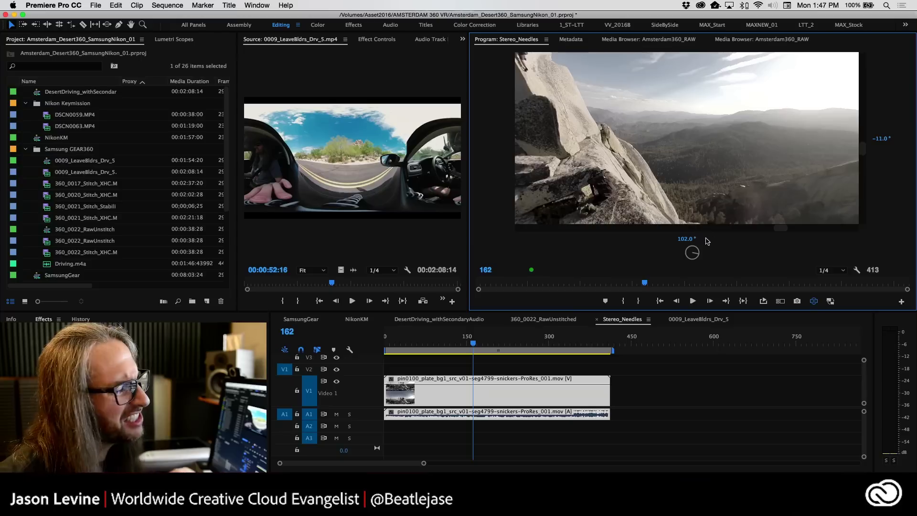
- Hide the VR controls and turn the view so the climber's rock spire is fully in frame
{"action": "left_click", "coordinate": [856, 270]}
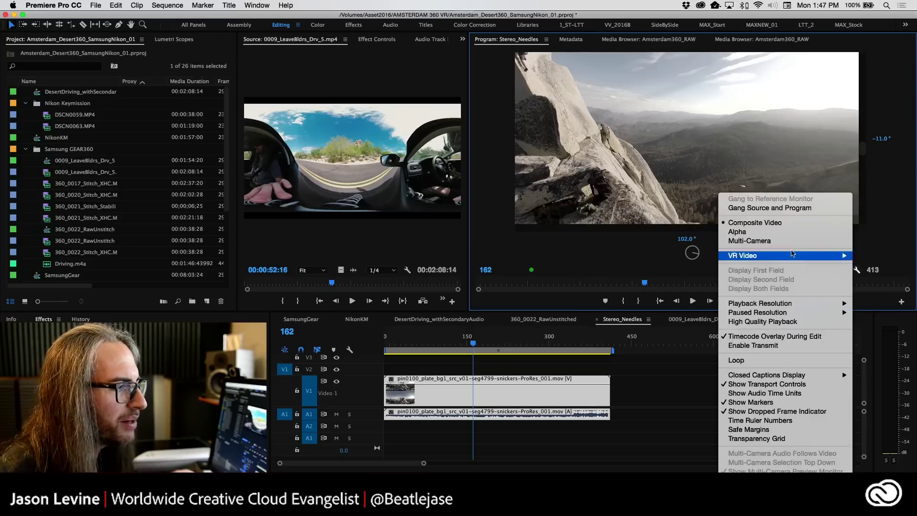
{"action": "mouse_move", "coordinate": [805, 256]}
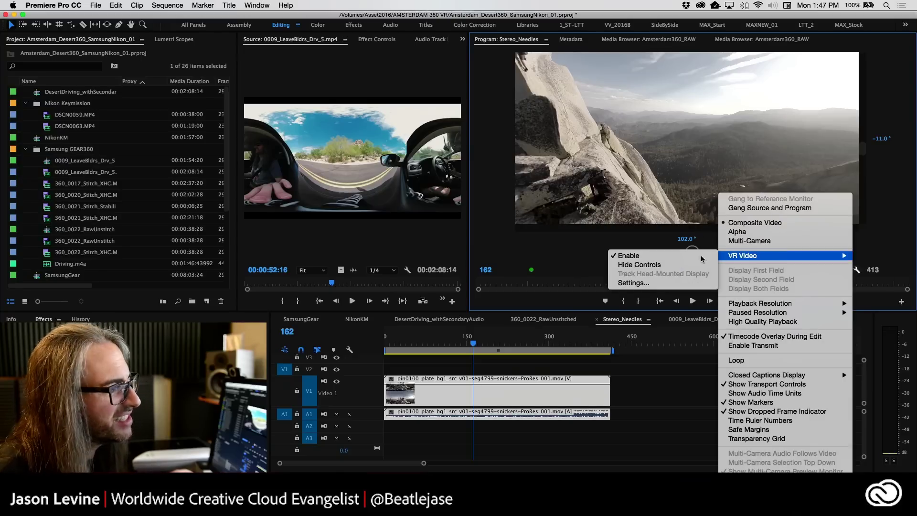
{"action": "left_click", "coordinate": [677, 265]}
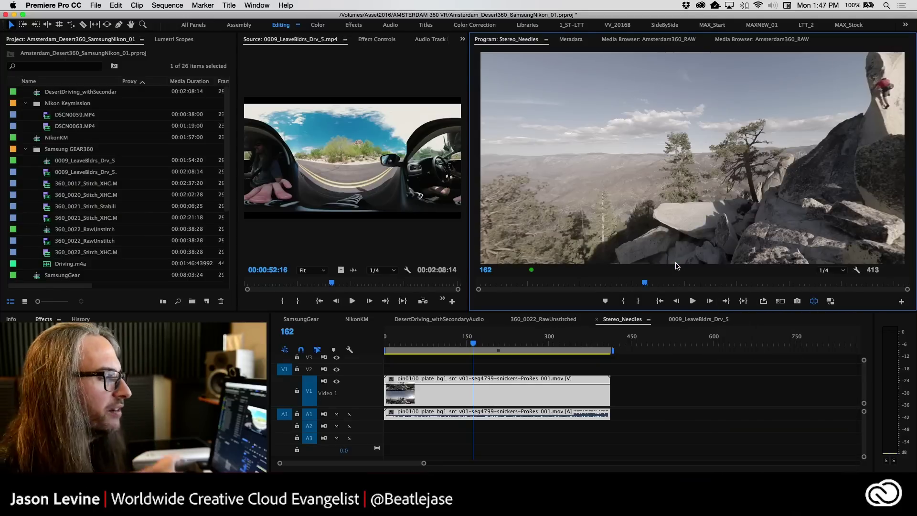
{"action": "left_click_drag", "start_coordinate": [849, 146], "coordinate": [734, 228]}
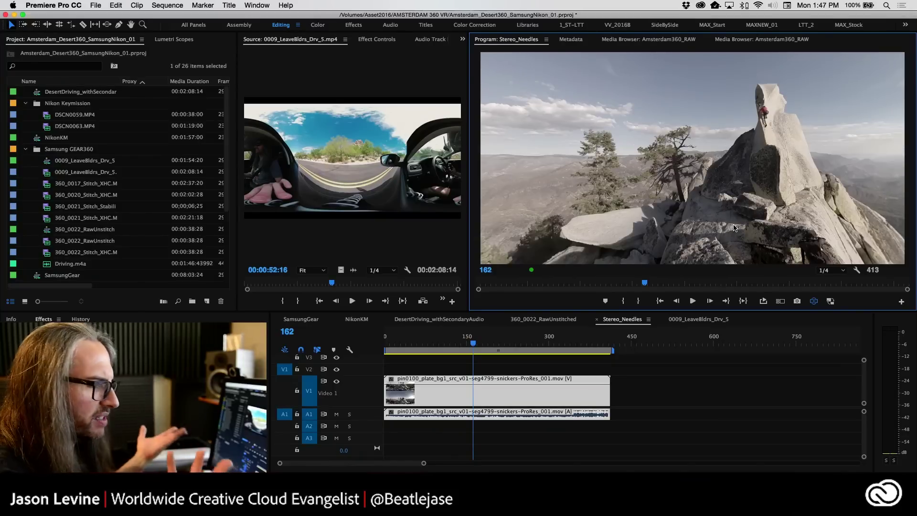
- Set the Stereoscopic View to Anaglyph in the VR Video settings
{"action": "left_click", "coordinate": [857, 272]}
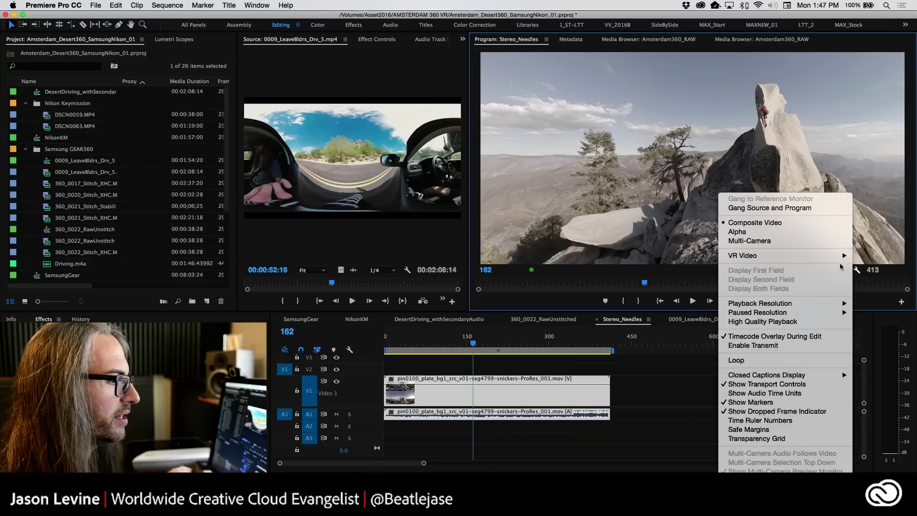
{"action": "mouse_move", "coordinate": [747, 255]}
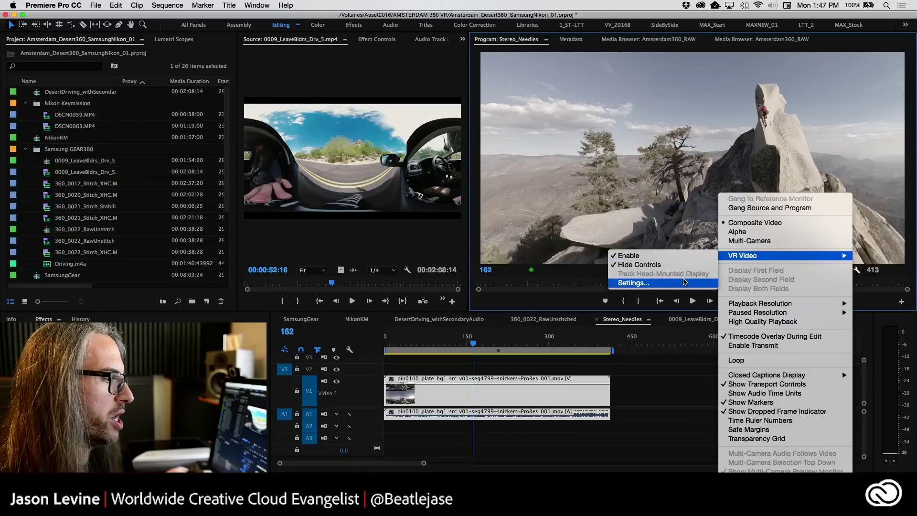
{"action": "left_click", "coordinate": [686, 283]}
{"action": "left_click_drag", "start_coordinate": [497, 203], "coordinate": [535, 96]}
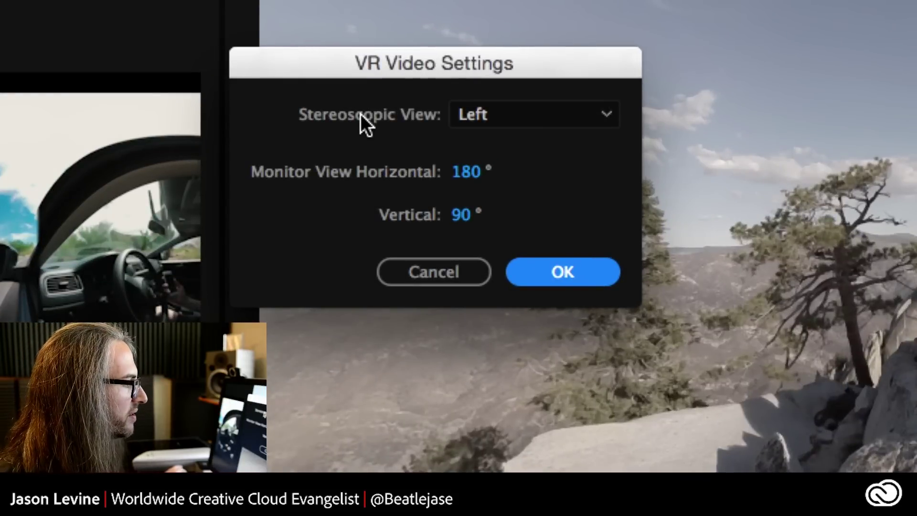
{"action": "left_click", "coordinate": [555, 111]}
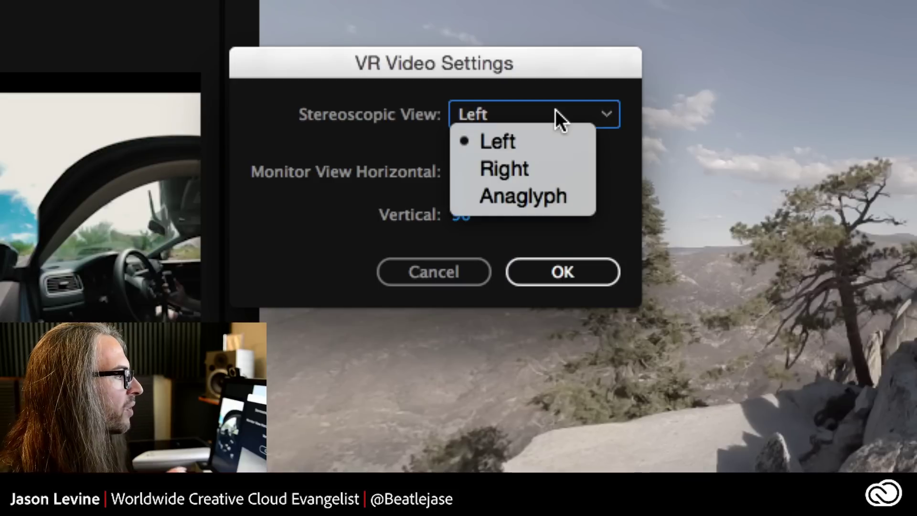
{"action": "left_click", "coordinate": [578, 197]}
{"action": "left_click", "coordinate": [580, 273]}
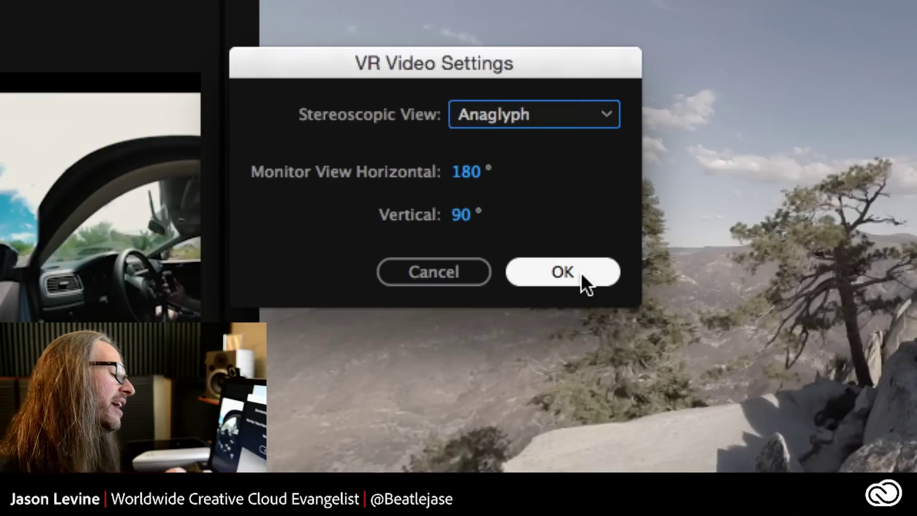
- Confirm the anaglyph VR settings and set the Program monitor's playback resolution to 1/8
{"action": "left_click", "coordinate": [580, 273]}
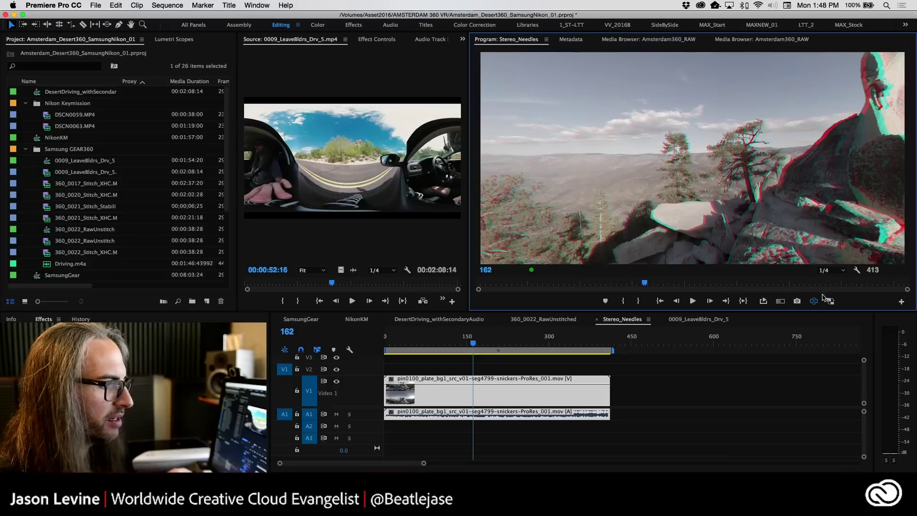
{"action": "left_click", "coordinate": [834, 271]}
{"action": "left_click", "coordinate": [837, 307]}
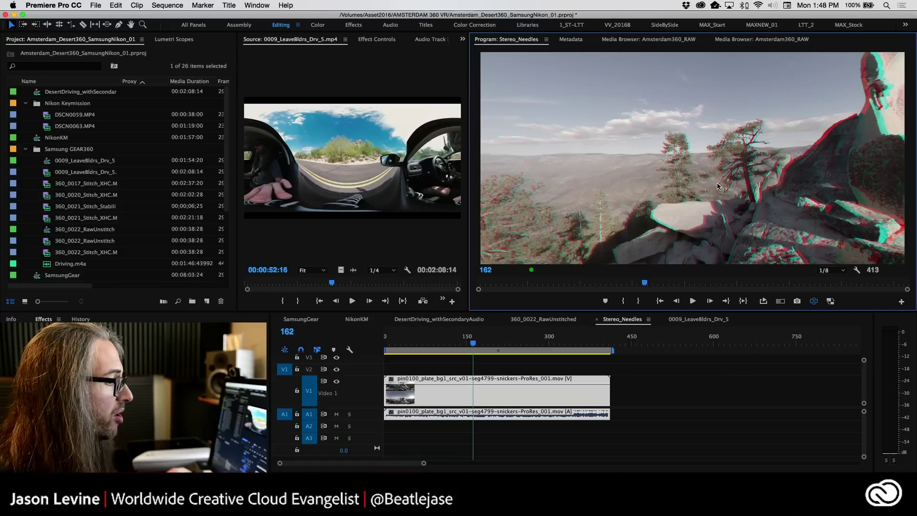
- Play the anaglyph sequence while turning the VR view around the rock spire, stopping at frame 262
{"action": "key", "text": "space"}
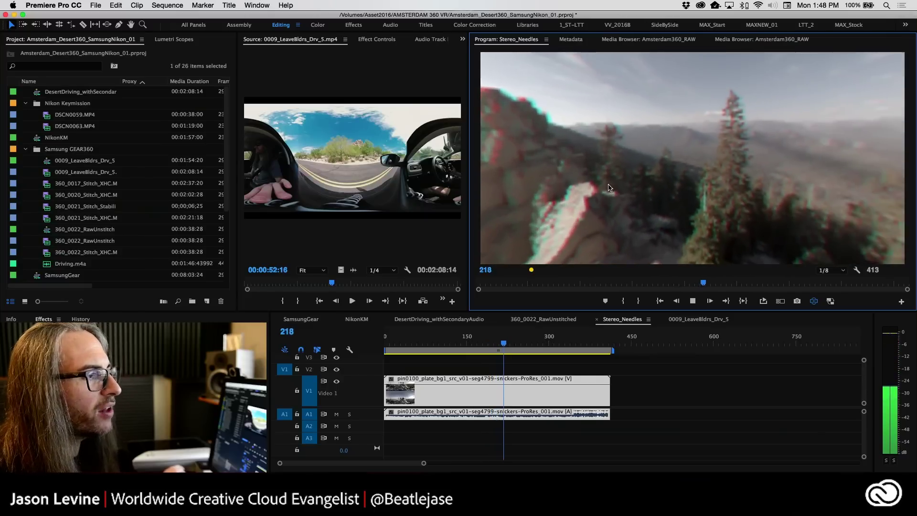
{"action": "left_click_drag", "start_coordinate": [640, 151], "coordinate": [772, 160]}
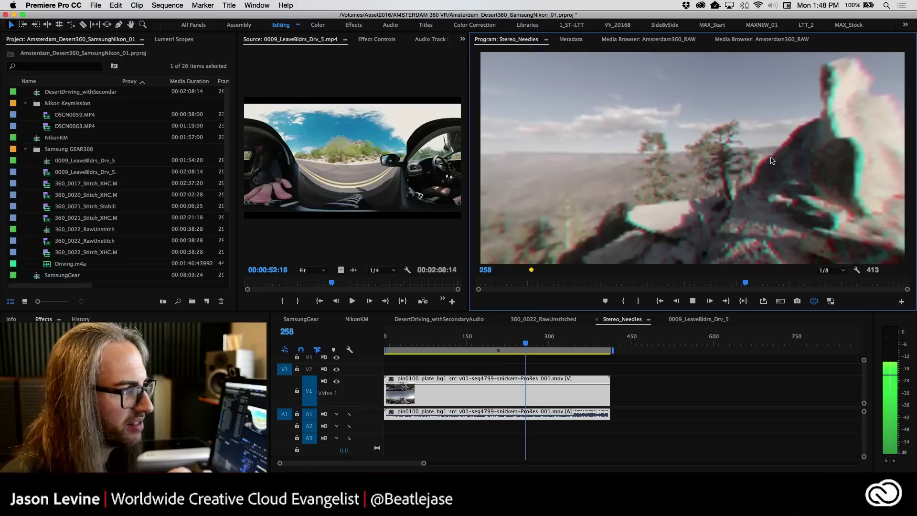
{"action": "key", "text": "space"}
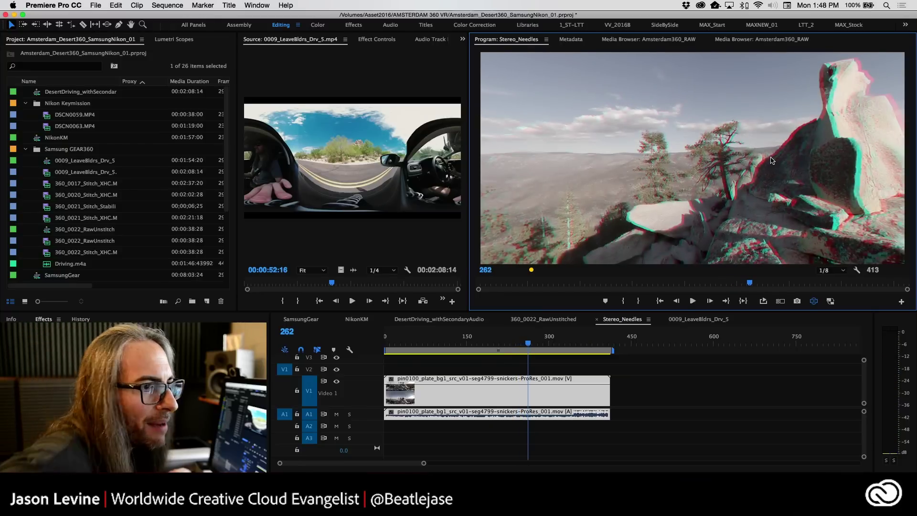
- Maximize the Program monitor, turn the anaglyph view to centre the rock spire, and restore the panel layout
{"action": "key", "text": "grave"}
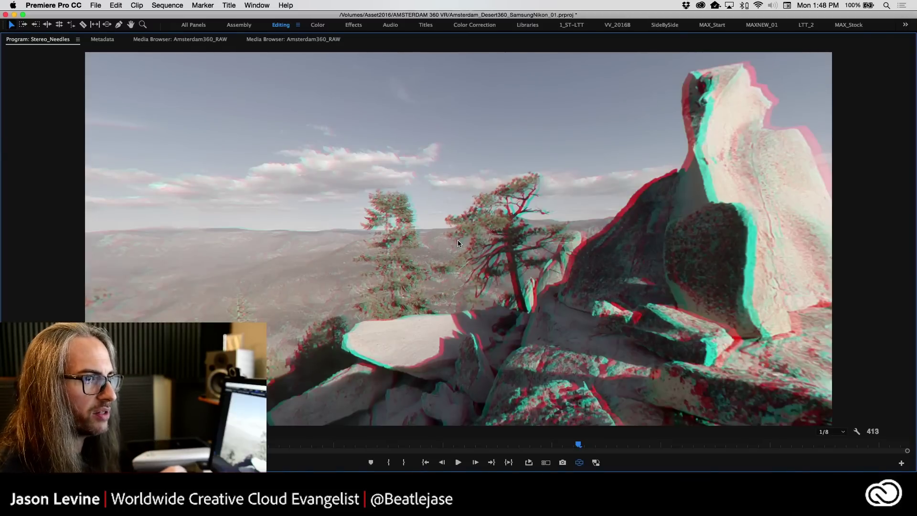
{"action": "left_click_drag", "start_coordinate": [434, 235], "coordinate": [440, 301]}
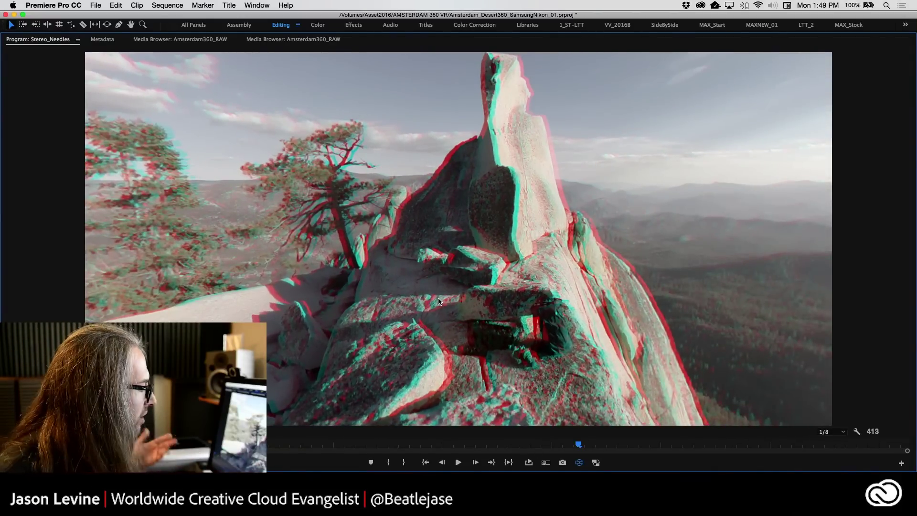
{"action": "key", "text": "grave"}
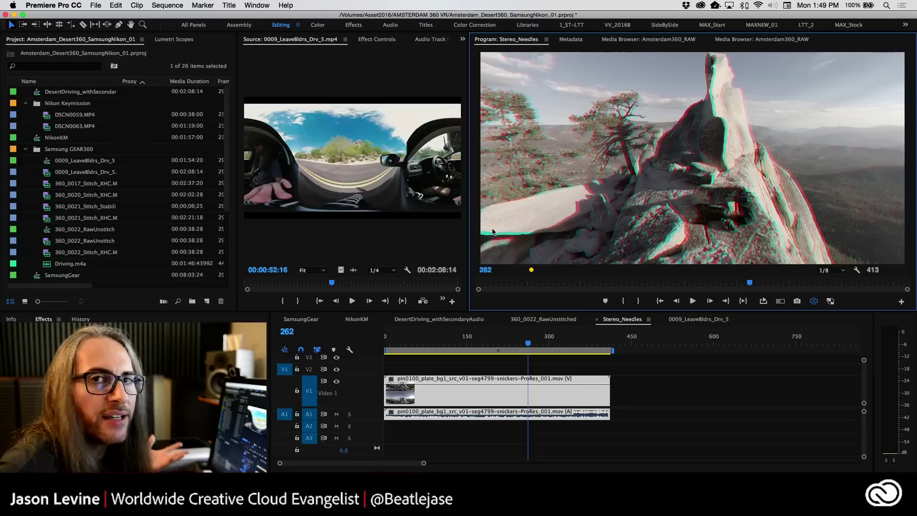
- Switch the Stereoscopic View from anaglyph to a single-eye view and turn the VR view across the scene
{"action": "left_click", "coordinate": [856, 270]}
{"action": "mouse_move", "coordinate": [783, 256]}
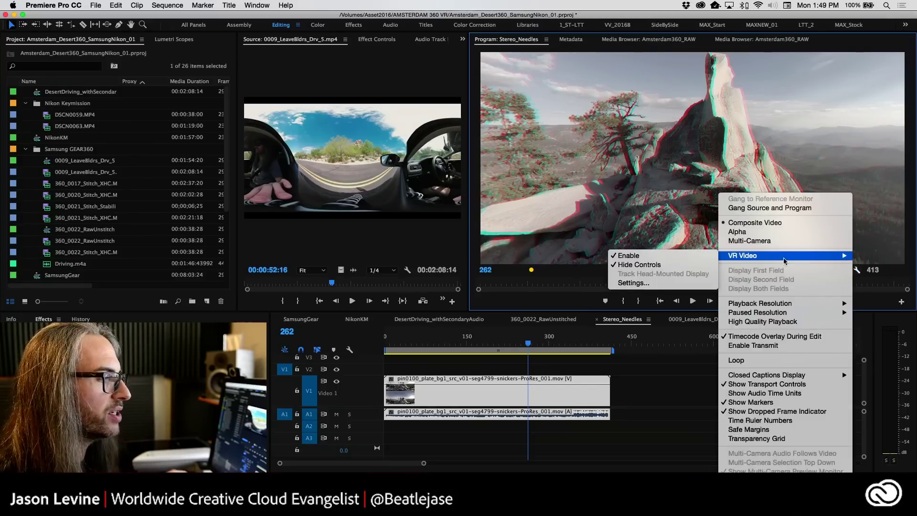
{"action": "left_click", "coordinate": [671, 284]}
{"action": "left_click", "coordinate": [477, 225]}
{"action": "left_click", "coordinate": [479, 234]}
{"action": "left_click", "coordinate": [500, 278]}
{"action": "left_click_drag", "start_coordinate": [622, 219], "coordinate": [536, 129]}
- Switch to the Color workspace and select the pin0100 plate clip in the Stereo_Needles sequence for grading
{"action": "left_click", "coordinate": [317, 25]}
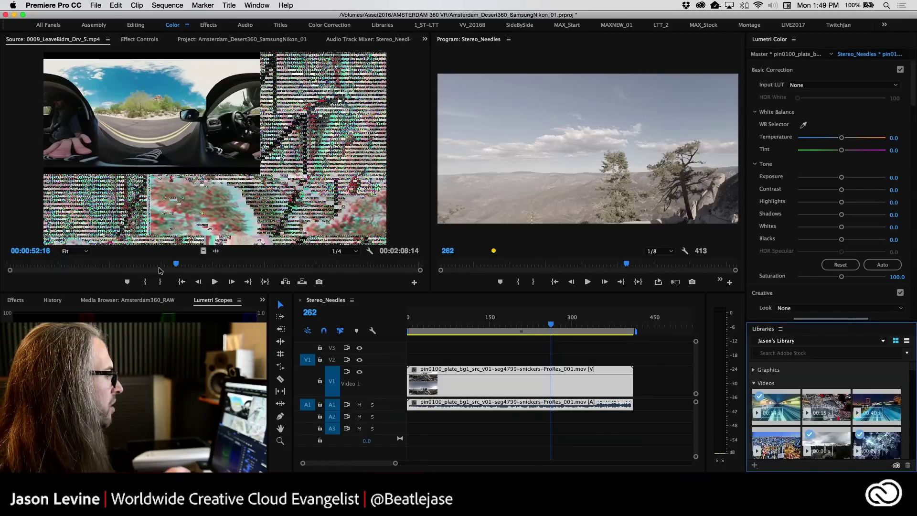
{"action": "left_click_drag", "start_coordinate": [177, 264], "coordinate": [148, 264]}
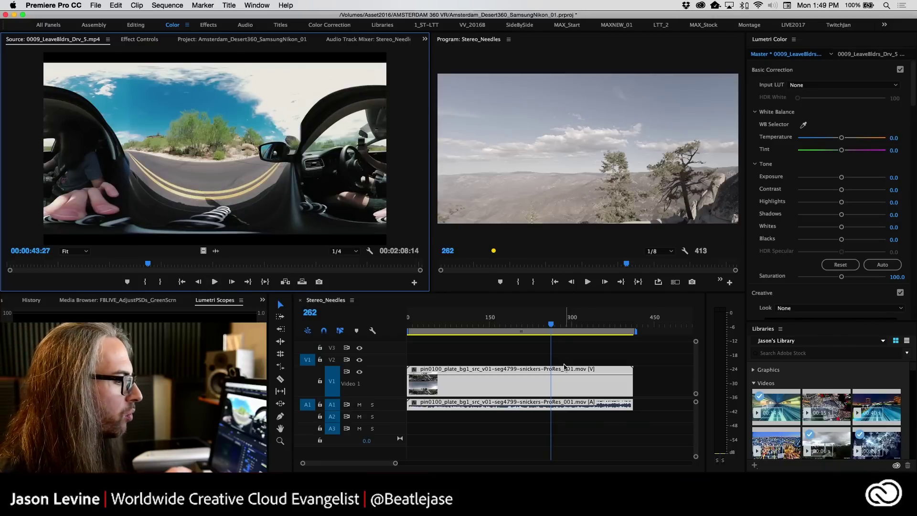
{"action": "left_click", "coordinate": [542, 389]}
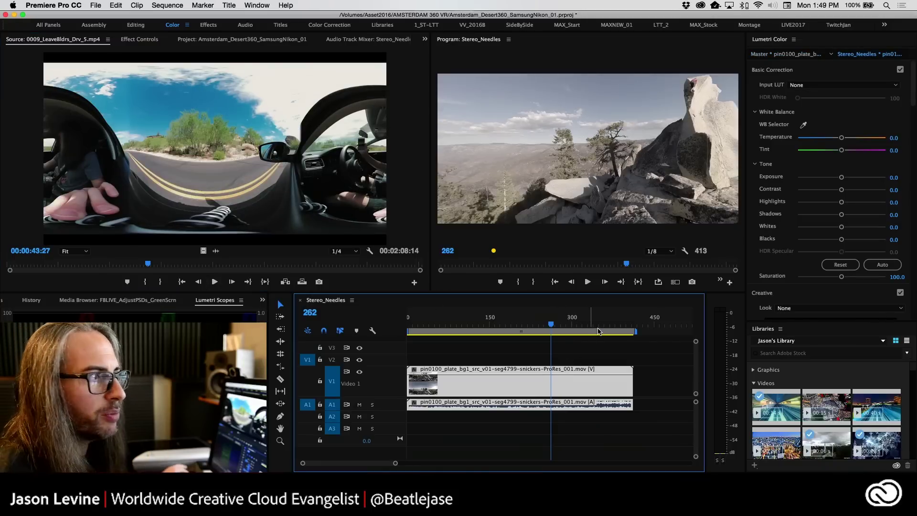
- Try the Phantom_Rec709_Gamma input LUT on the clip and return Input LUT to None
{"action": "left_click", "coordinate": [830, 86]}
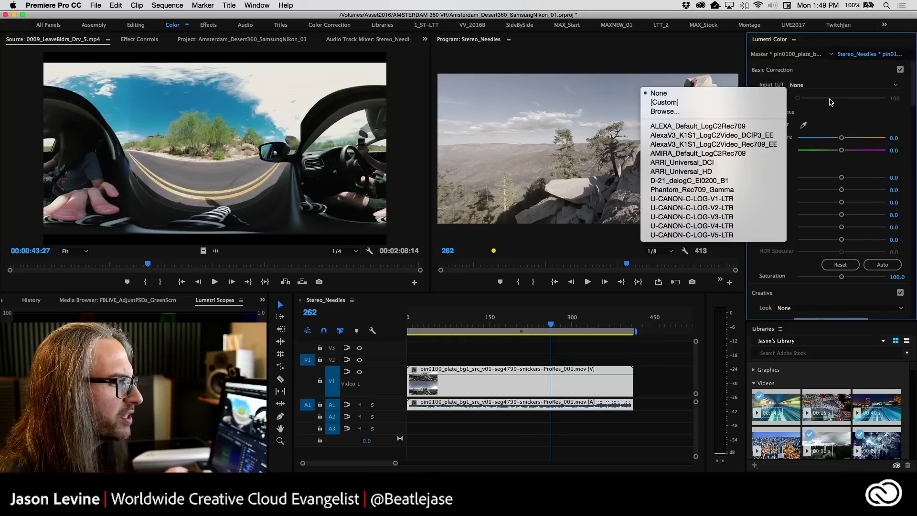
{"action": "left_click", "coordinate": [716, 190]}
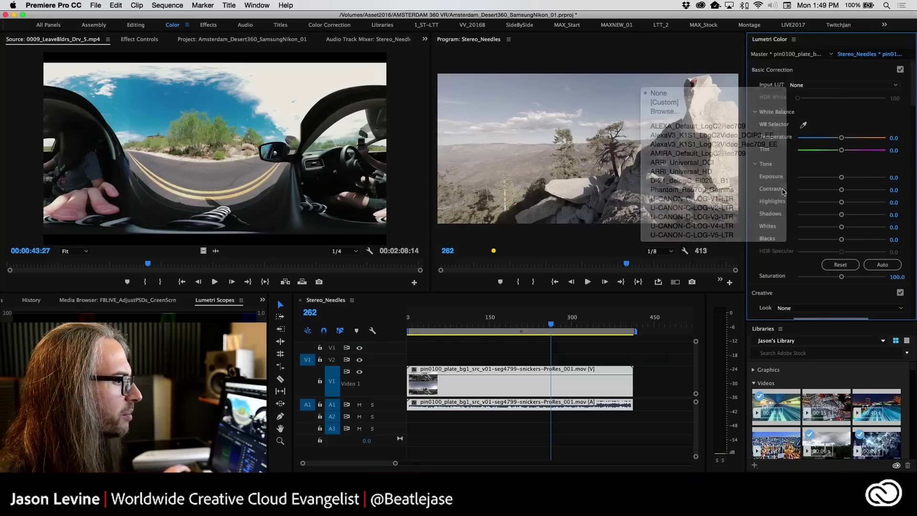
{"action": "left_click", "coordinate": [837, 87]}
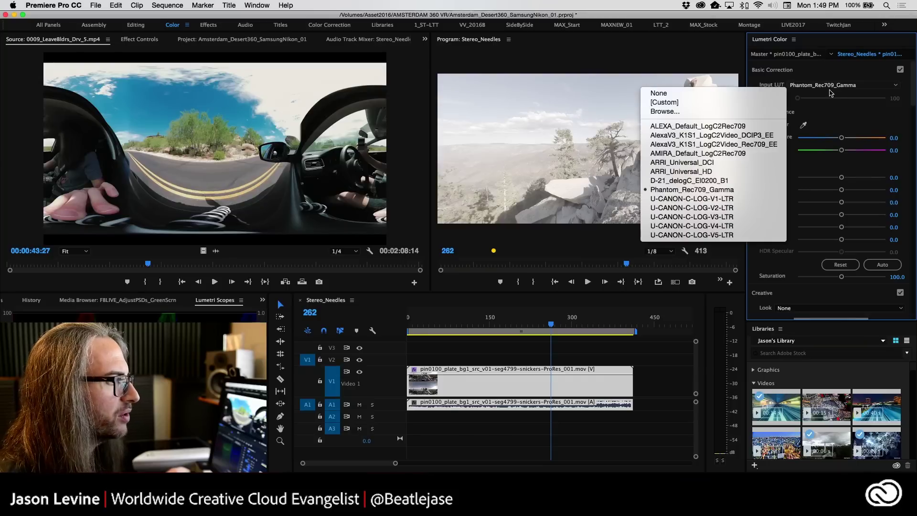
{"action": "key", "text": "Escape"}
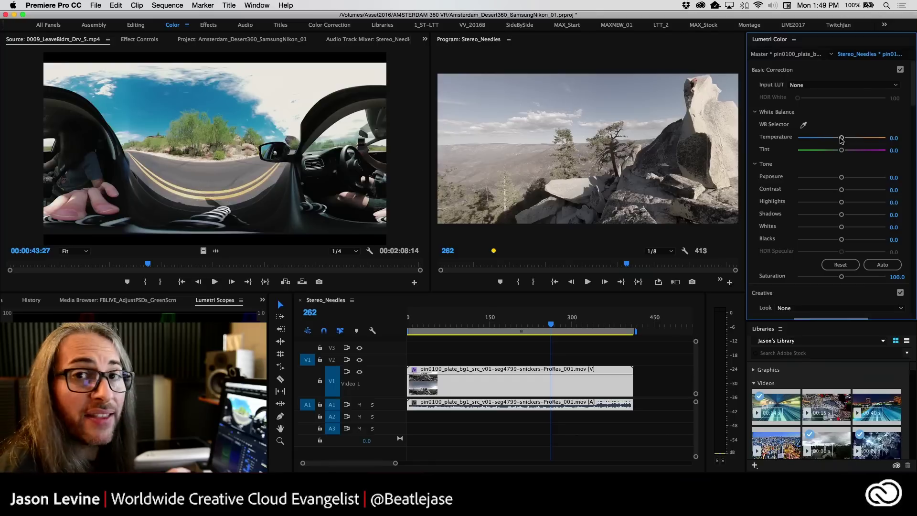
- Browse the Creative look previews for the clip up to SL BIG
{"action": "left_click", "coordinate": [822, 296]}
{"action": "scroll", "coordinate": [913, 119], "scroll_direction": "down", "scroll_amount": 10}
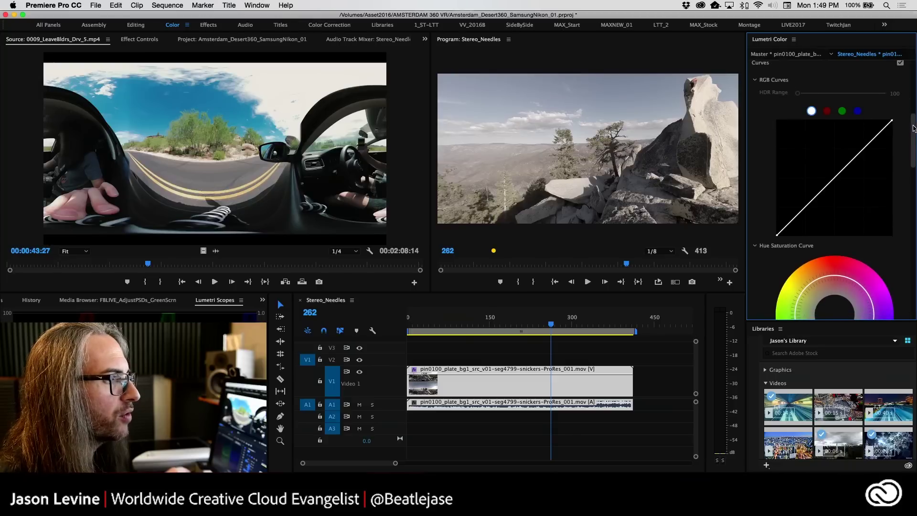
{"action": "scroll", "coordinate": [909, 114], "scroll_direction": "up", "scroll_amount": 5}
{"action": "left_click", "coordinate": [805, 117]}
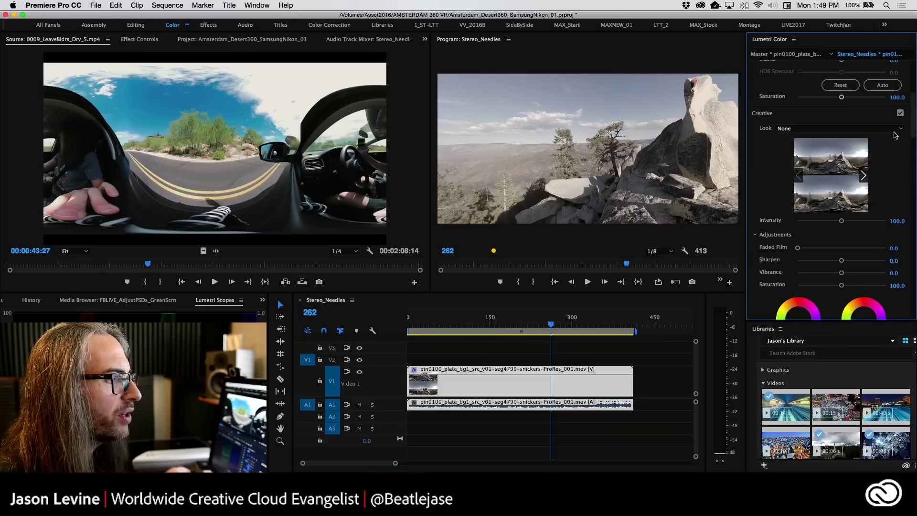
{"action": "left_click", "coordinate": [865, 175]}
{"action": "left_click", "coordinate": [866, 175]}
{"action": "left_click", "coordinate": [865, 176]}
{"action": "left_click", "coordinate": [864, 176]}
{"action": "left_click", "coordinate": [864, 176]}
{"action": "left_click", "coordinate": [864, 176]}
{"action": "left_click", "coordinate": [864, 177]}
{"action": "left_click", "coordinate": [864, 176]}
{"action": "left_click", "coordinate": [865, 176]}
{"action": "left_click", "coordinate": [864, 176]}
{"action": "left_click", "coordinate": [864, 176]}
{"action": "left_click", "coordinate": [802, 176]}
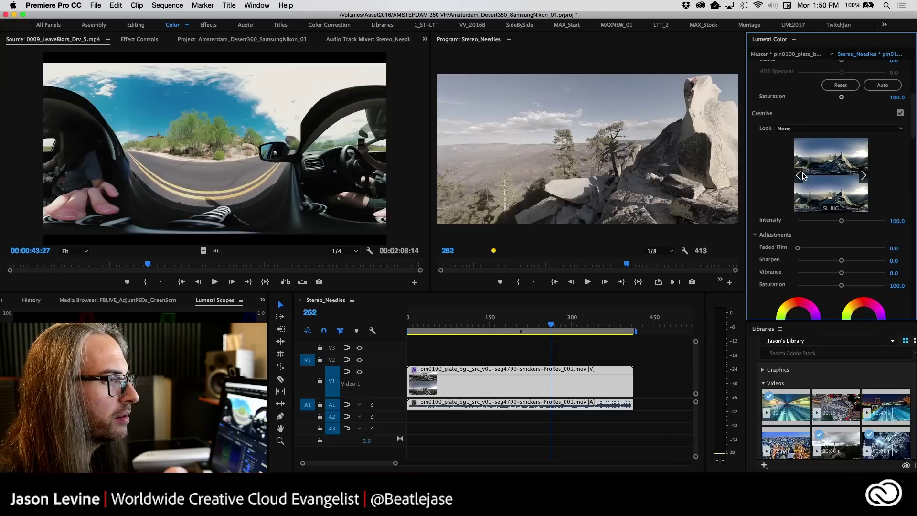
- Try the SL BIG creative look on the clip and reset the Look to None
{"action": "left_click", "coordinate": [832, 164]}
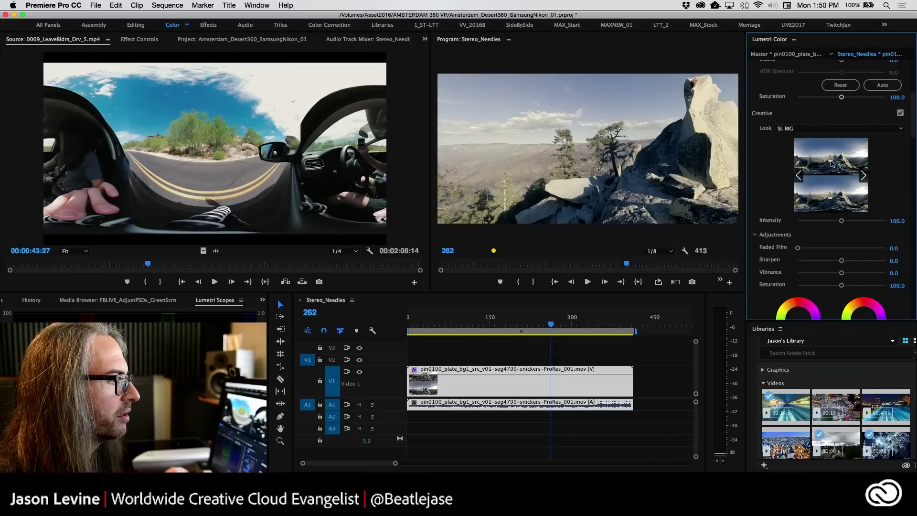
{"action": "left_click", "coordinate": [830, 129]}
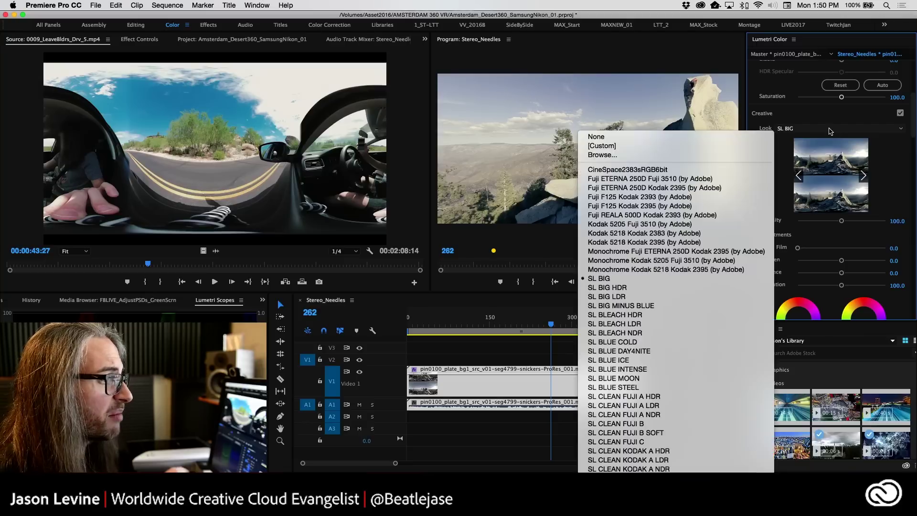
{"action": "left_click", "coordinate": [662, 138]}
- In Basic Correction, set Temperature to -5.4, Contrast to 21.7 and Saturation to 154.3
{"action": "scroll", "coordinate": [914, 142], "scroll_direction": "up", "scroll_amount": 5}
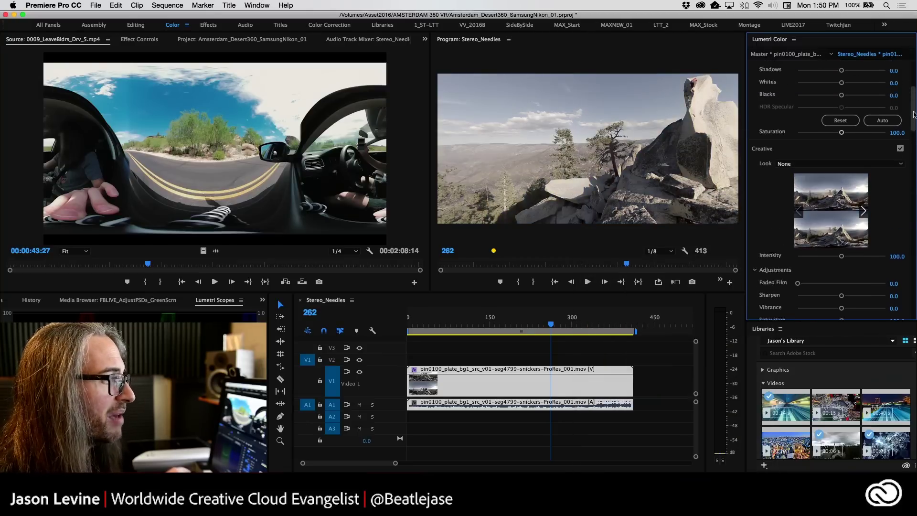
{"action": "left_click_drag", "start_coordinate": [841, 138], "coordinate": [838, 139]}
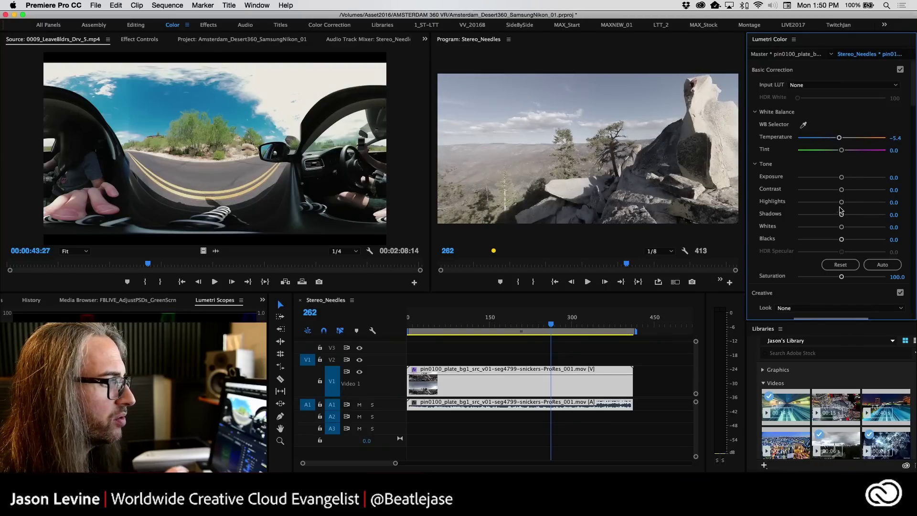
{"action": "left_click_drag", "start_coordinate": [841, 191], "coordinate": [851, 190]}
{"action": "left_click_drag", "start_coordinate": [841, 277], "coordinate": [862, 277]}
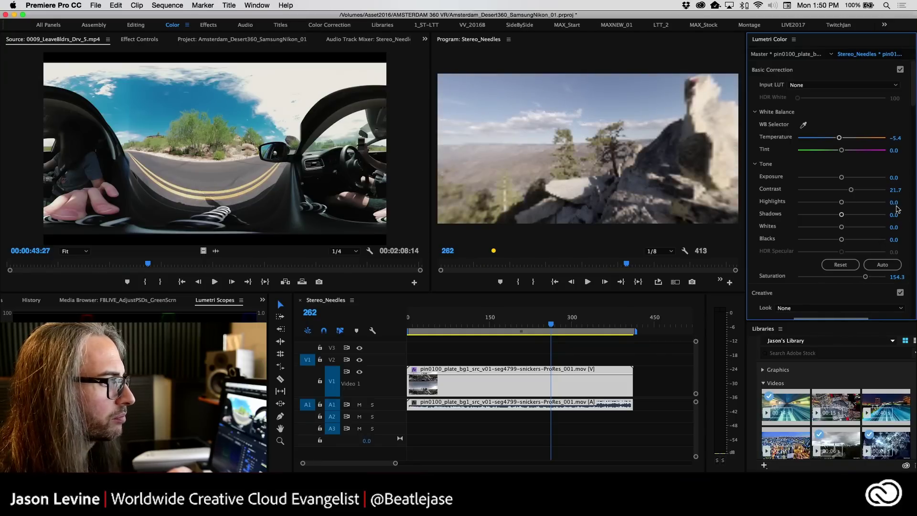
- Shape the master RGB curve with added shadow and highlight points, darkening the shadows for more contrast
{"action": "left_click_drag", "start_coordinate": [913, 116], "coordinate": [914, 169]}
{"action": "left_click_drag", "start_coordinate": [792, 229], "coordinate": [798, 229]}
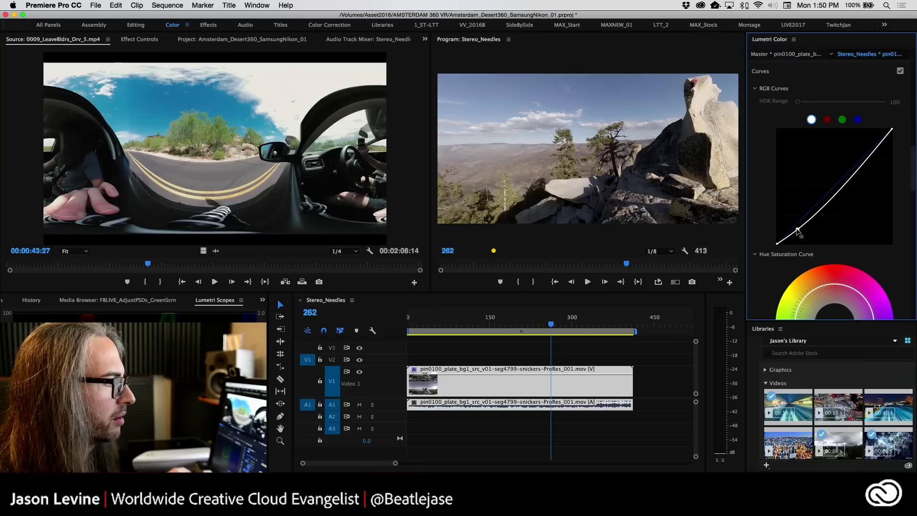
{"action": "left_click_drag", "start_coordinate": [863, 164], "coordinate": [887, 141]}
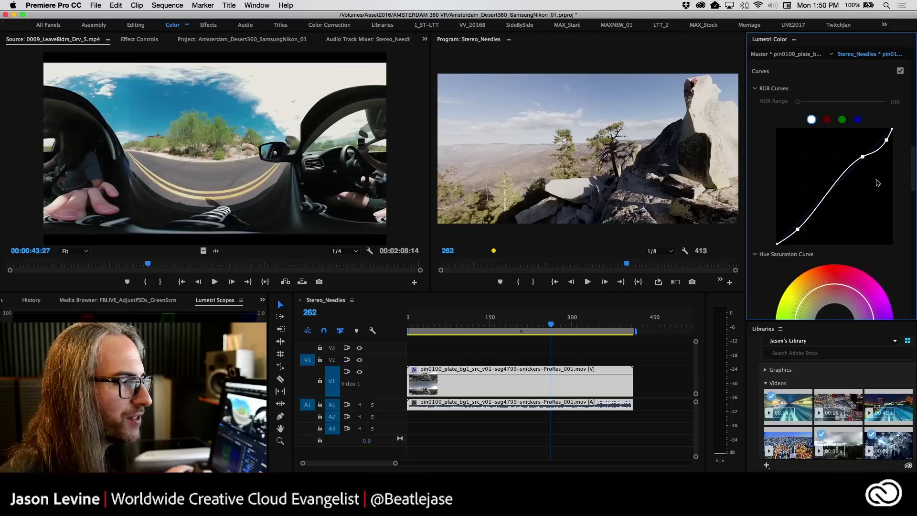
{"action": "left_click", "coordinate": [807, 218]}
- Boost the saturation of the blues by adding points to the Hue Saturation Curve and pulling that range outward
{"action": "scroll", "coordinate": [913, 175], "scroll_direction": "up", "scroll_amount": 1}
{"action": "scroll", "coordinate": [870, 234], "scroll_direction": "down", "scroll_amount": 5}
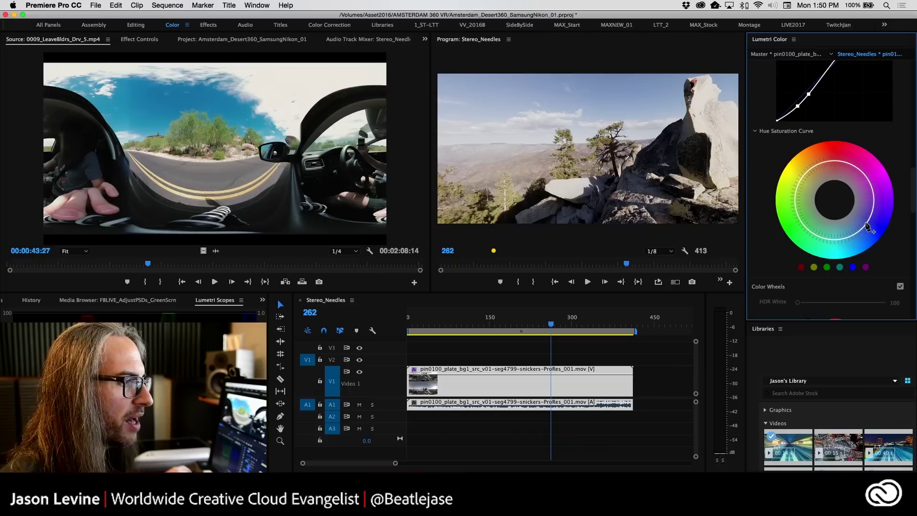
{"action": "left_click", "coordinate": [866, 224]}
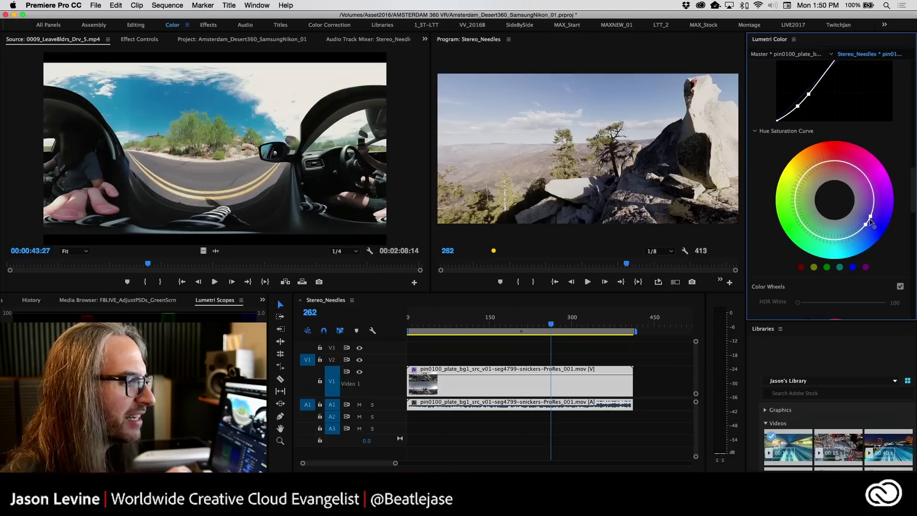
{"action": "left_click_drag", "start_coordinate": [869, 220], "coordinate": [878, 229]}
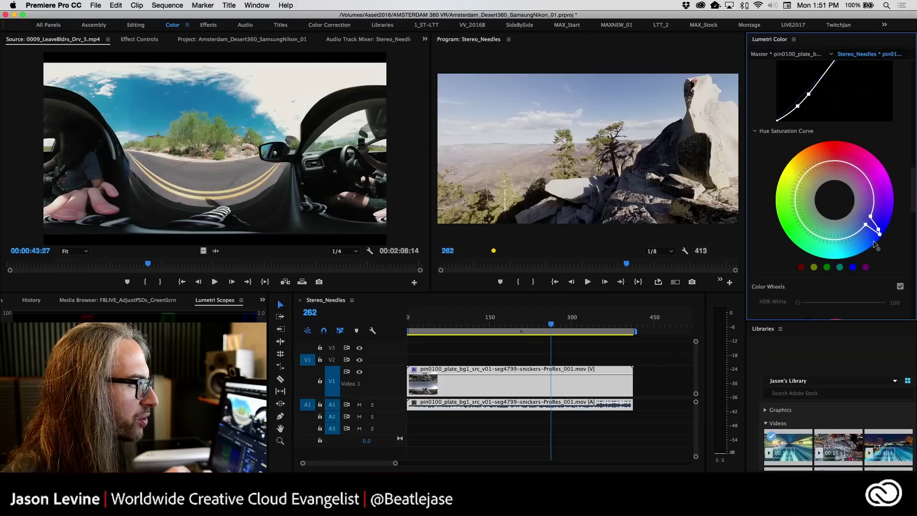
- Apply the Fuji ETERNA 250D Fuji 3510 look with Vibrance 17.4, creative Saturation 113.0 and a warm highlight tint
{"action": "left_click_drag", "start_coordinate": [914, 191], "coordinate": [914, 106]}
{"action": "scroll", "coordinate": [863, 151], "scroll_direction": "down", "scroll_amount": 3}
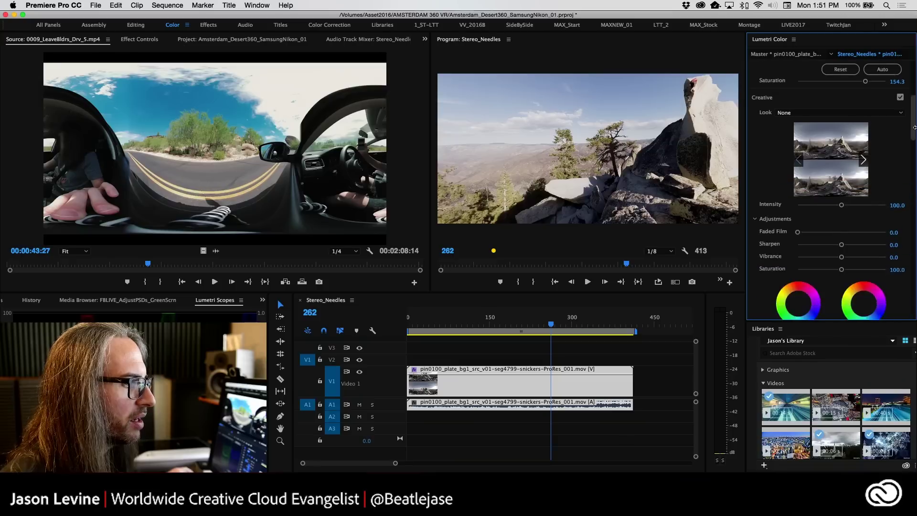
{"action": "left_click", "coordinate": [863, 151]}
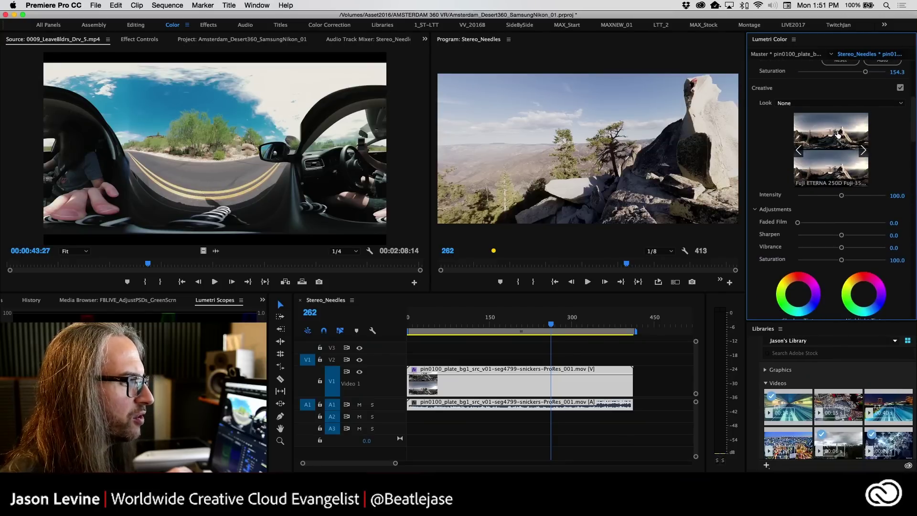
{"action": "left_click", "coordinate": [837, 135]}
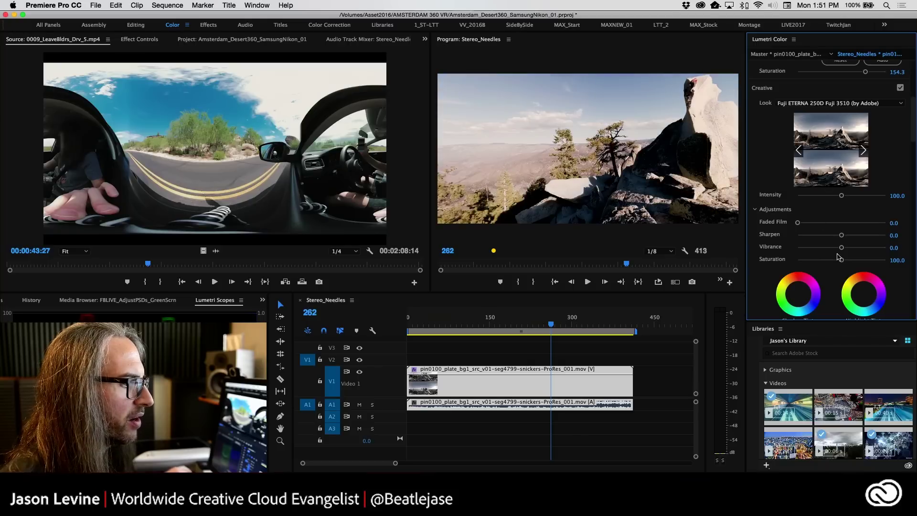
{"action": "left_click_drag", "start_coordinate": [841, 249], "coordinate": [848, 262]}
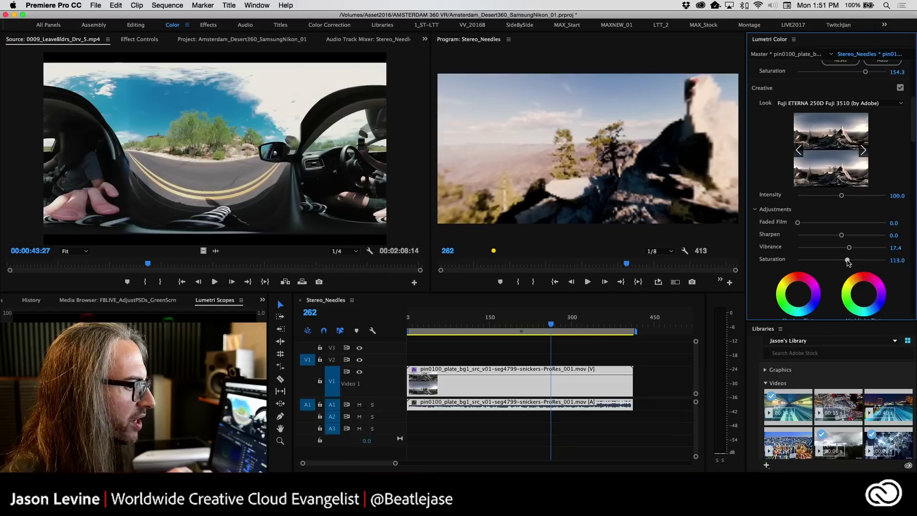
{"action": "scroll", "coordinate": [871, 168], "scroll_direction": "down", "scroll_amount": 5}
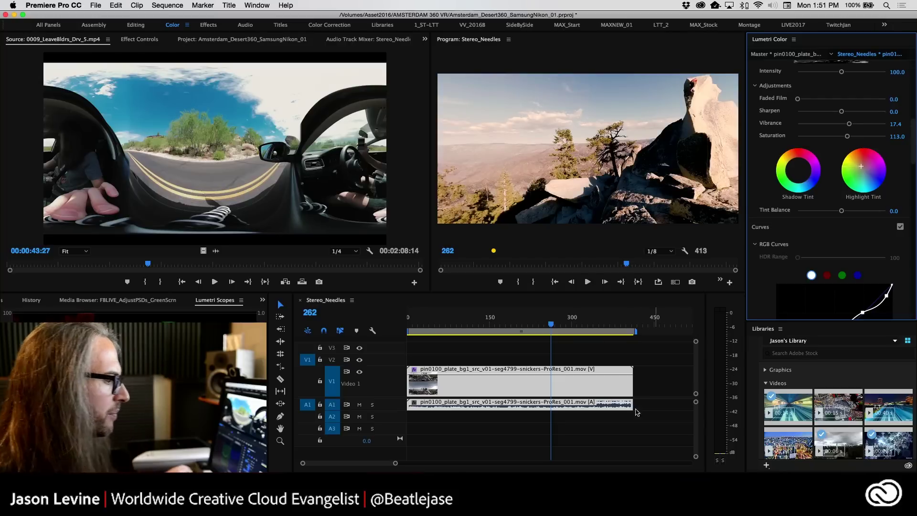
- Play the stereo clip and toggle its Lumetri Color effect off and on to compare the original with the grade
{"action": "left_click", "coordinate": [130, 40]}
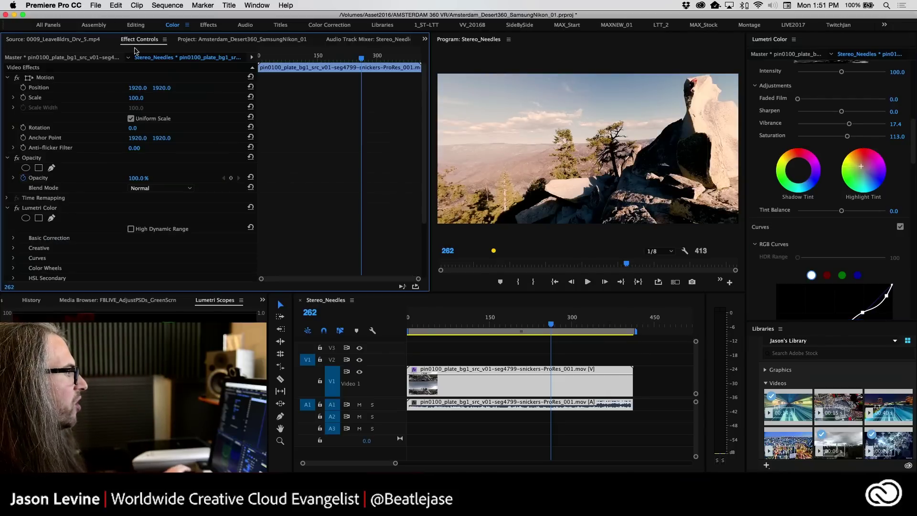
{"action": "key", "text": "space"}
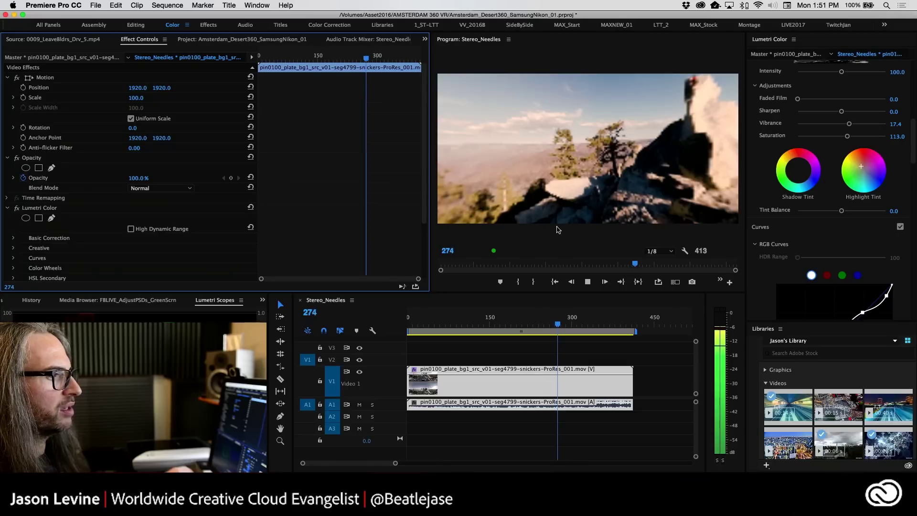
{"action": "left_click", "coordinate": [17, 208]}
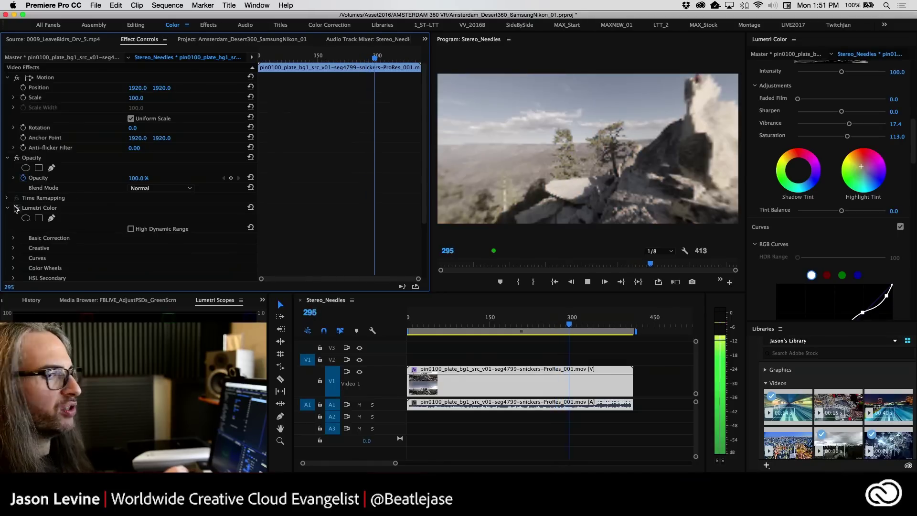
{"action": "left_click", "coordinate": [16, 208]}
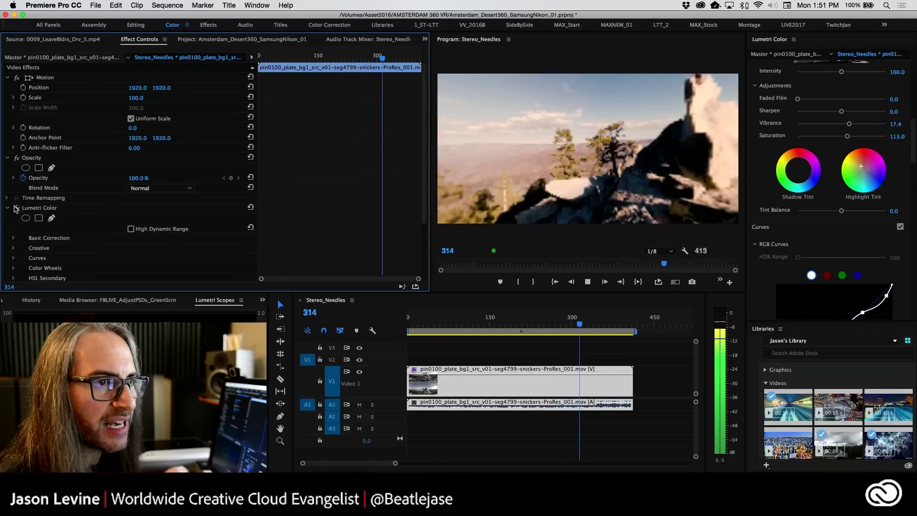
{"action": "left_click", "coordinate": [16, 209]}
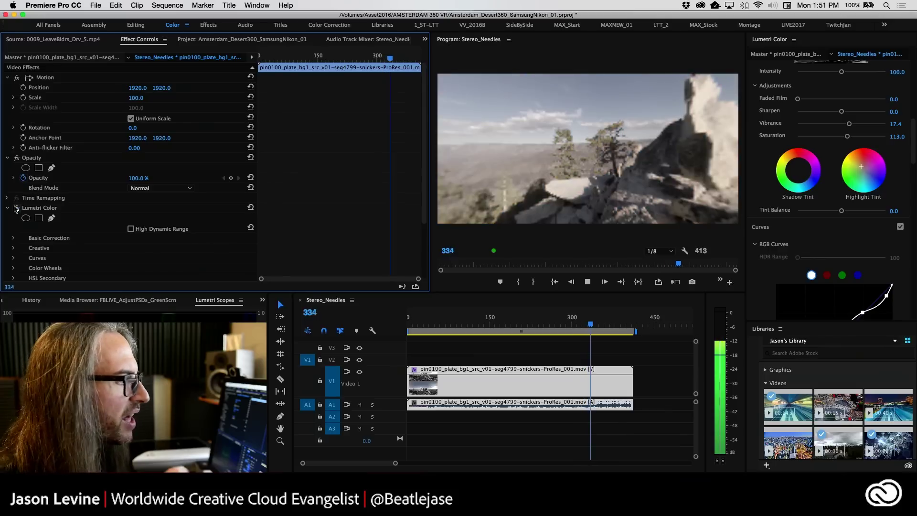
{"action": "left_click", "coordinate": [17, 208]}
{"action": "left_click", "coordinate": [17, 208]}
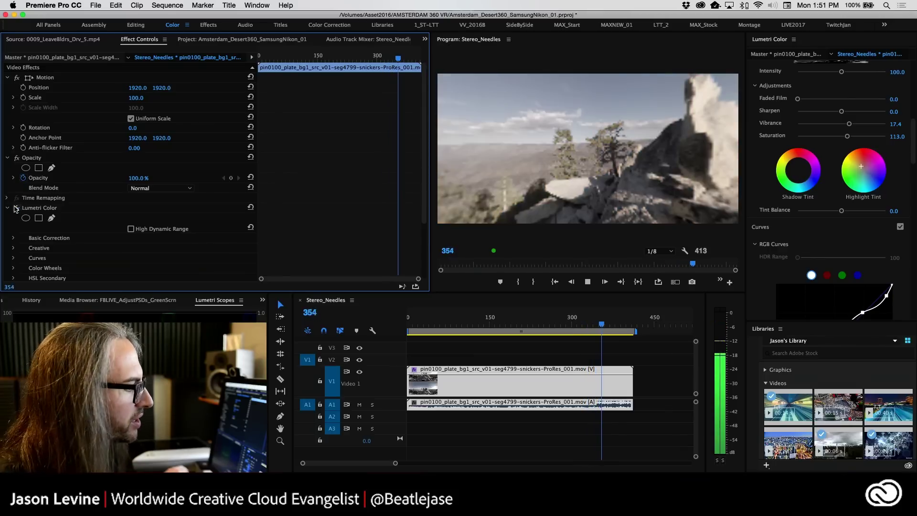
{"action": "left_click", "coordinate": [16, 208]}
{"action": "key", "text": "space"}
- Look around the graded Stereo_Needles 360 view and preview its playback in an enlarged Program Monitor
{"action": "left_click_drag", "start_coordinate": [561, 122], "coordinate": [730, 143]}
{"action": "left_click_drag", "start_coordinate": [526, 132], "coordinate": [658, 129]}
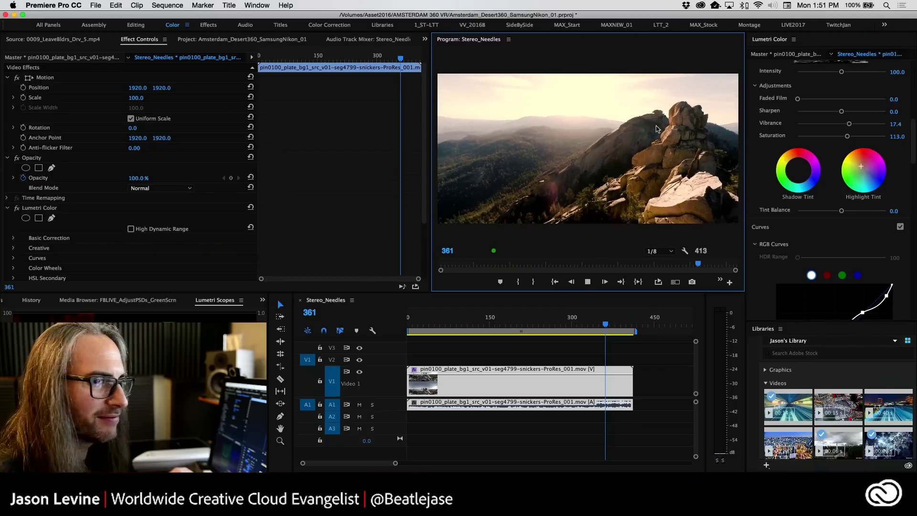
{"action": "key", "text": "space"}
{"action": "key", "text": "grave"}
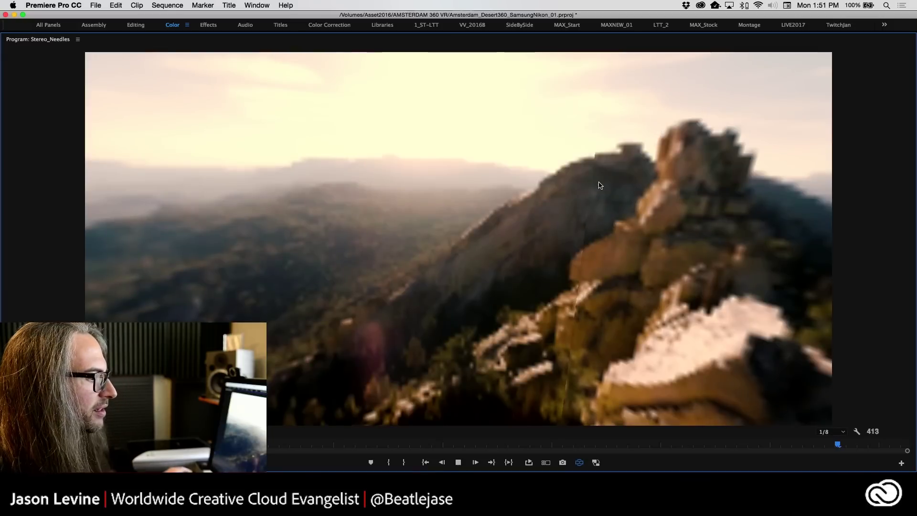
{"action": "key", "text": "space"}
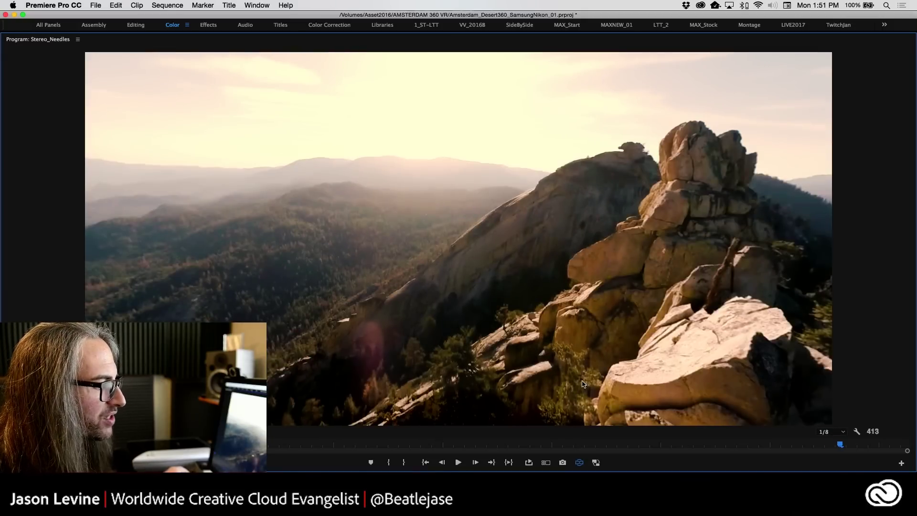
{"action": "key", "text": "space"}
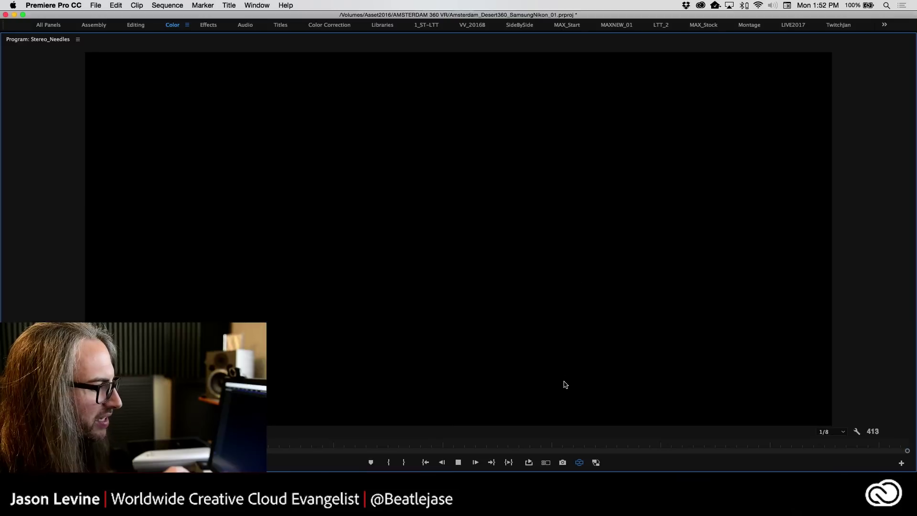
{"action": "key", "text": "space"}
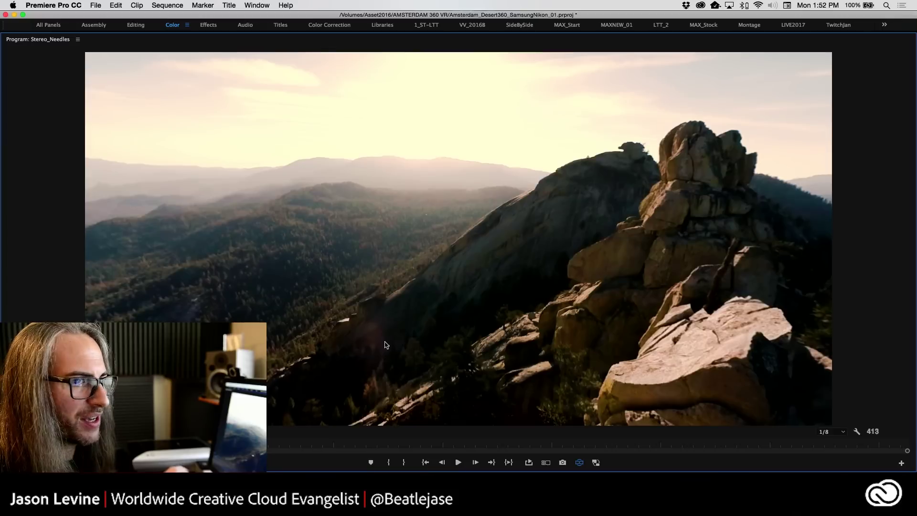
{"action": "left_click_drag", "start_coordinate": [476, 333], "coordinate": [609, 216]}
{"action": "key", "text": "grave"}
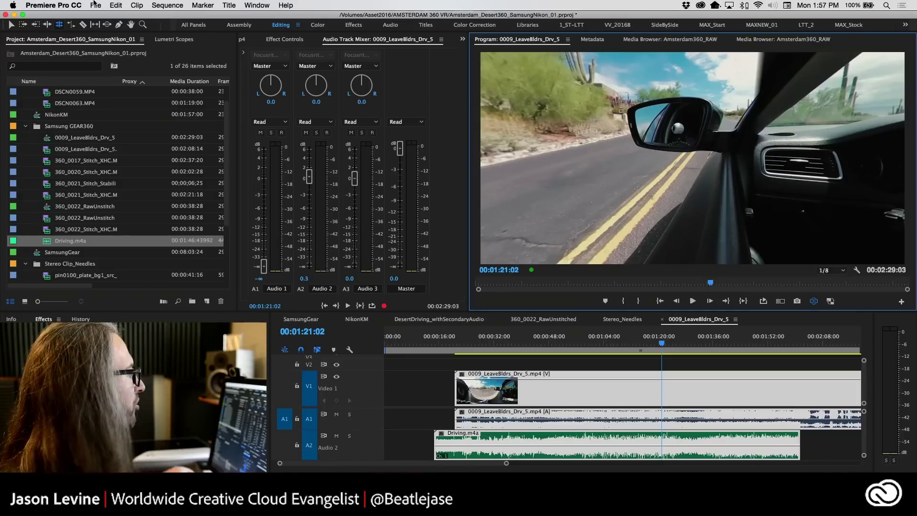
- Open the media export settings for the 0009_LeaveBldrs_Drv_5 sequence and set the format to H.264
{"action": "left_click", "coordinate": [95, 5]}
{"action": "mouse_move", "coordinate": [110, 242]}
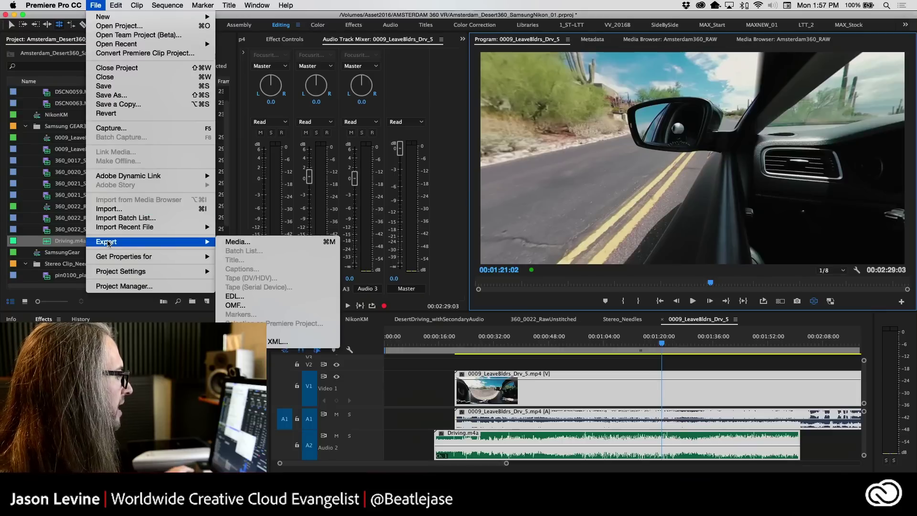
{"action": "left_click", "coordinate": [270, 243]}
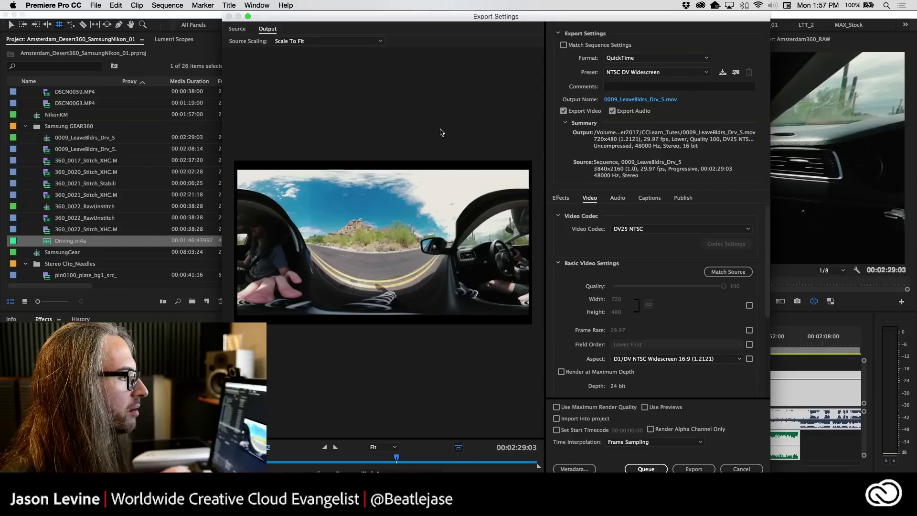
{"action": "left_click", "coordinate": [649, 59]}
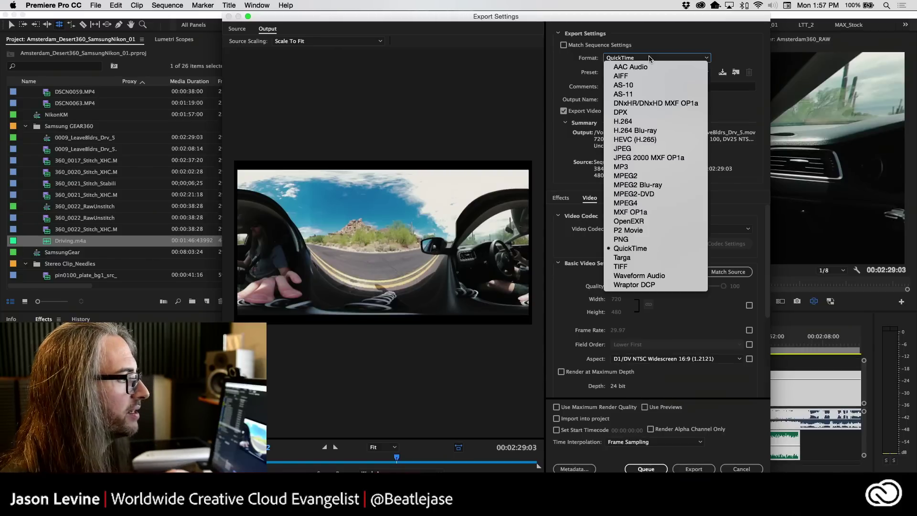
{"action": "left_click", "coordinate": [658, 125]}
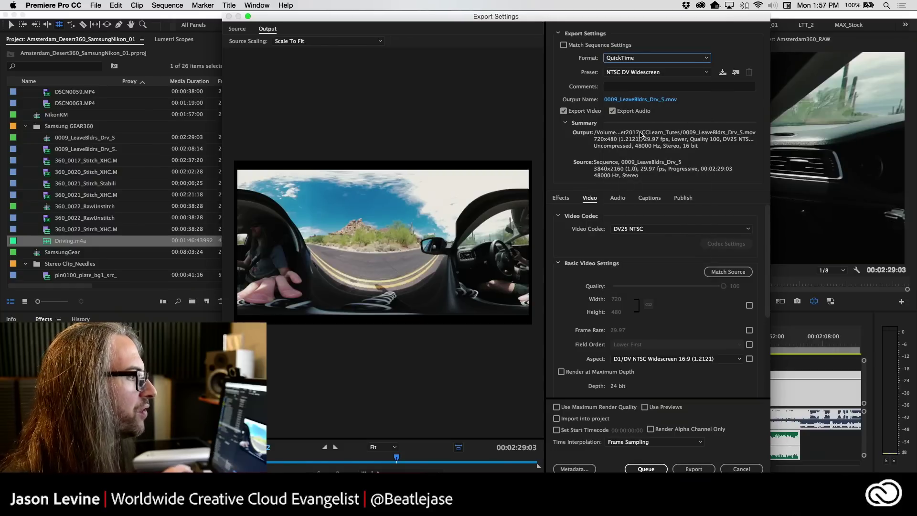
- Choose the YouTube 2160p 4K export preset and check the VR Video settings
{"action": "left_click", "coordinate": [681, 73]}
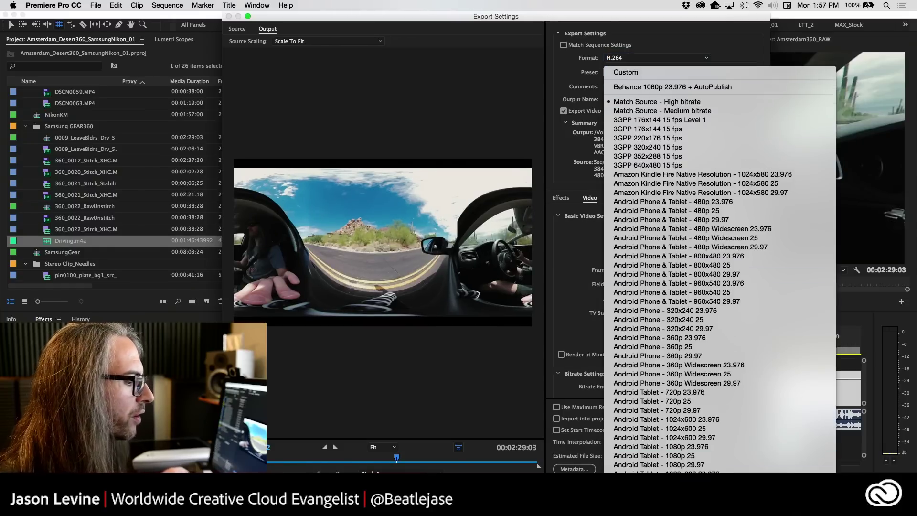
{"action": "scroll", "coordinate": [688, 470], "scroll_direction": "down", "scroll_amount": 15}
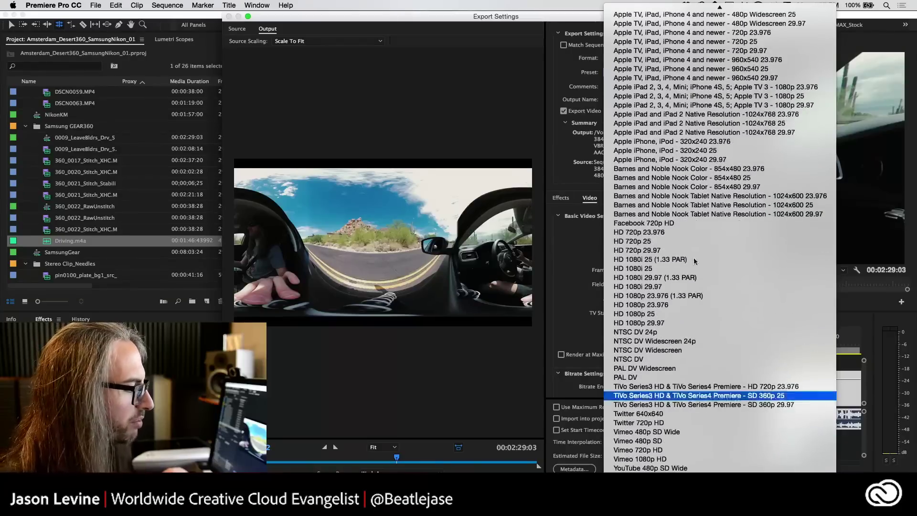
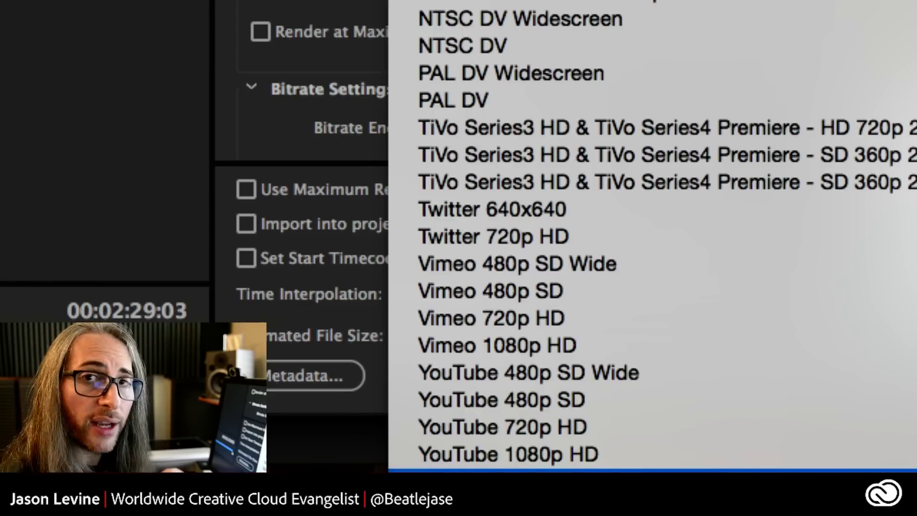
{"action": "left_click", "coordinate": [525, 472]}
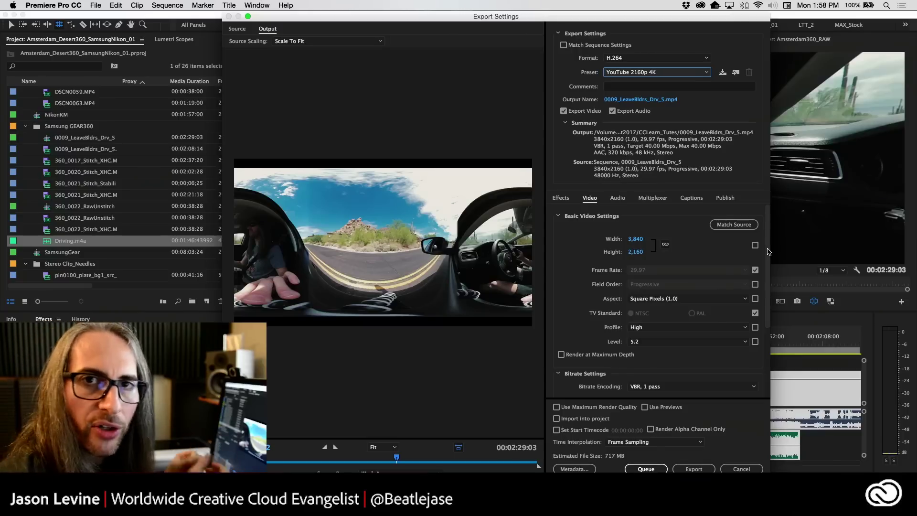
{"action": "scroll", "coordinate": [764, 252], "scroll_direction": "down", "scroll_amount": 2}
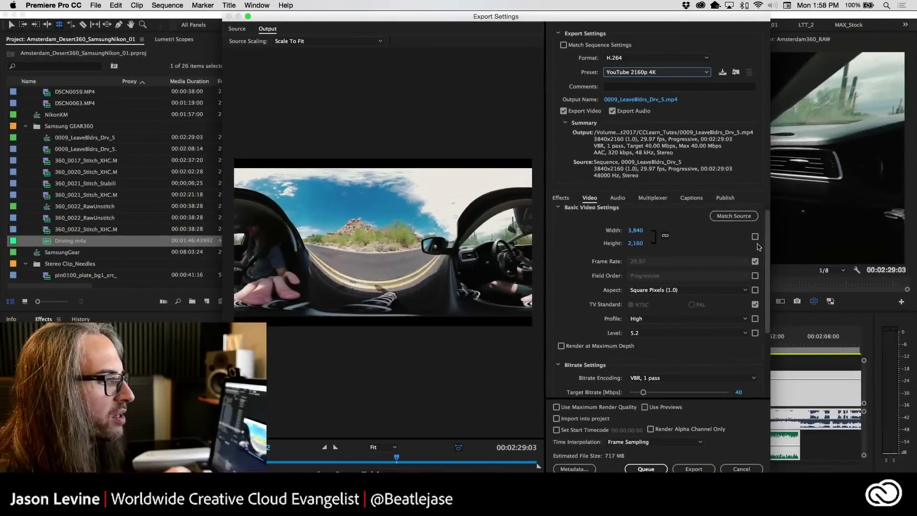
{"action": "left_click_drag", "start_coordinate": [768, 249], "coordinate": [770, 352]}
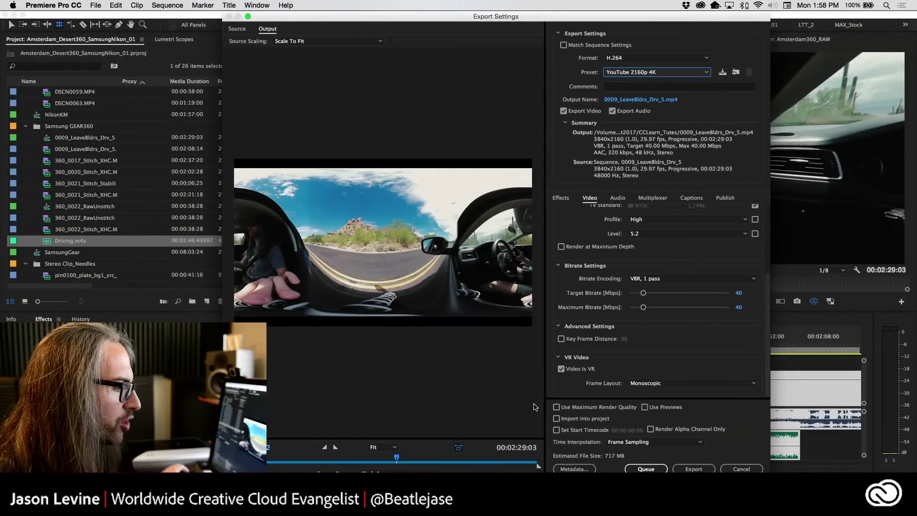